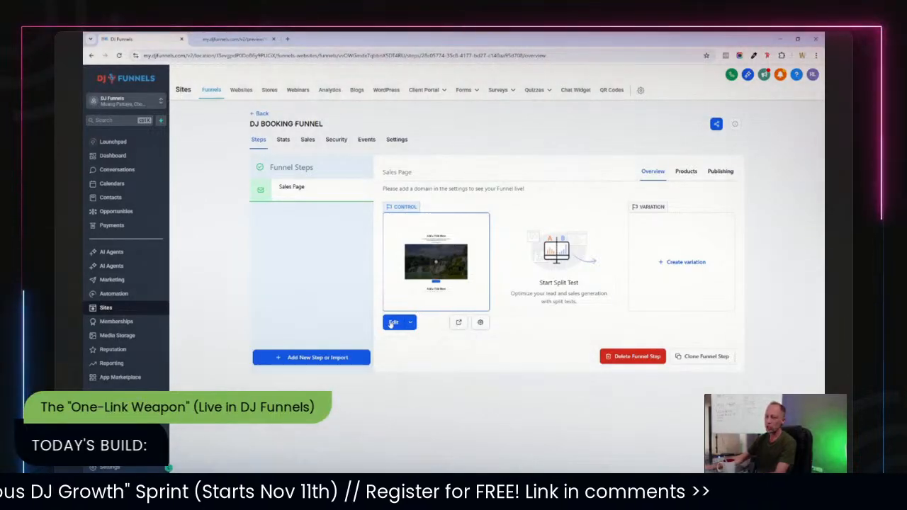
Open the Sales Page funnel step in the page builder for editing.
left_click(392, 323)
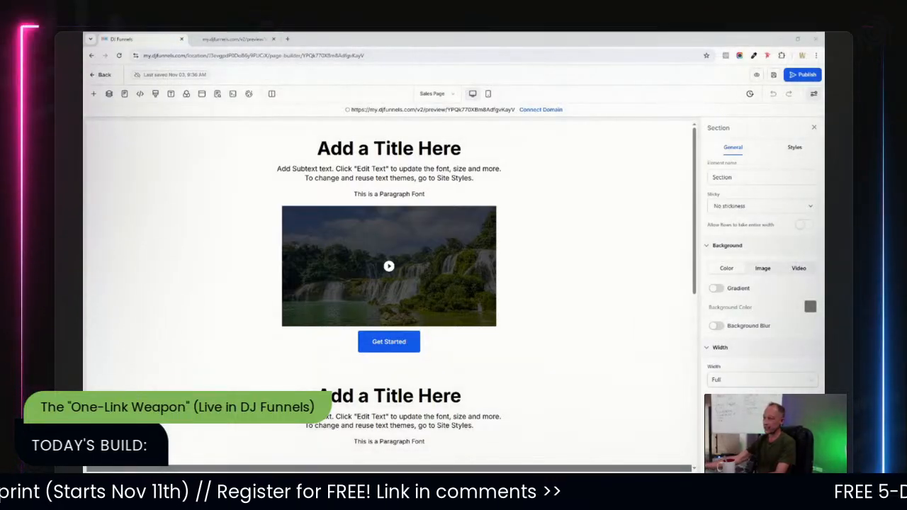
Replace the placeholder page title with the pasted headline 'Dub-stepping Her Way Beyond The Clouds, This Djane Opens The Trap Door Shining New Light Into The EDM Game'.
left_click(482, 149)
double_click(482, 149)
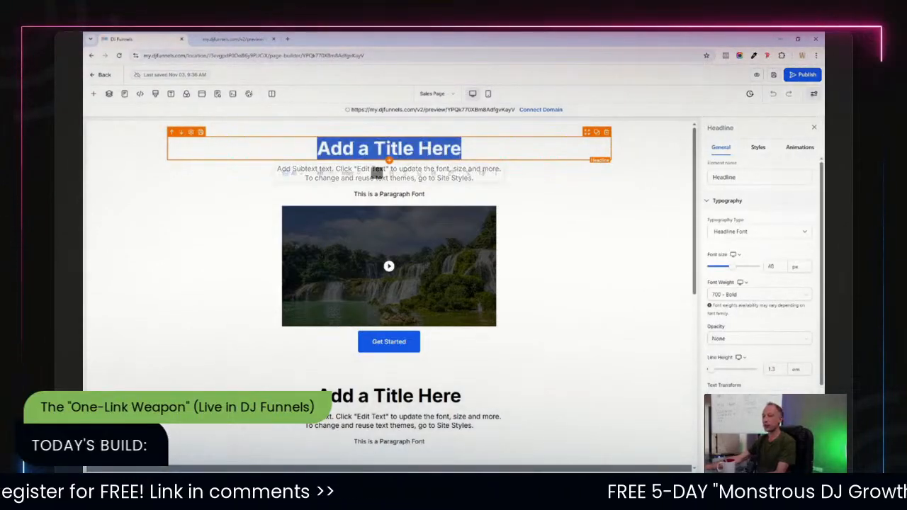
type("Dub-stepping Her Way Beyond The Clouds, This Djane Opens The Trap Door Shining New Light Into The EDM Game")
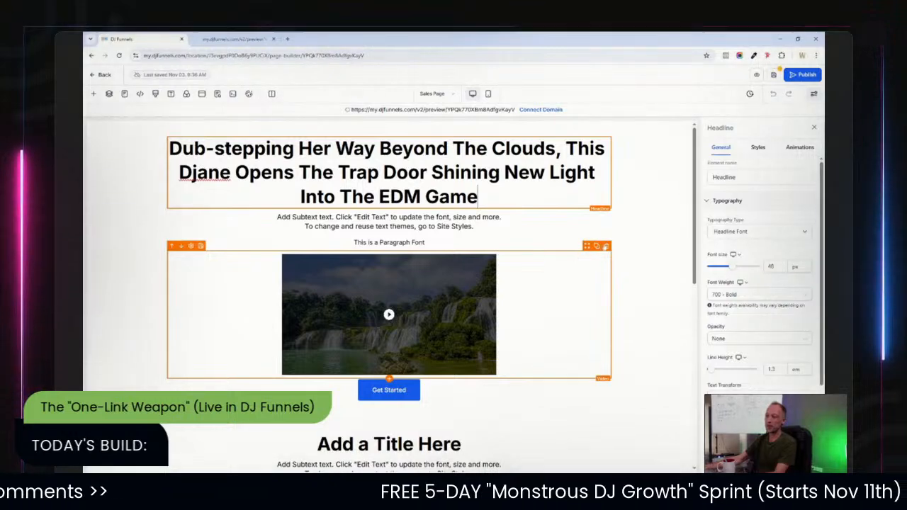
left_click(645, 243)
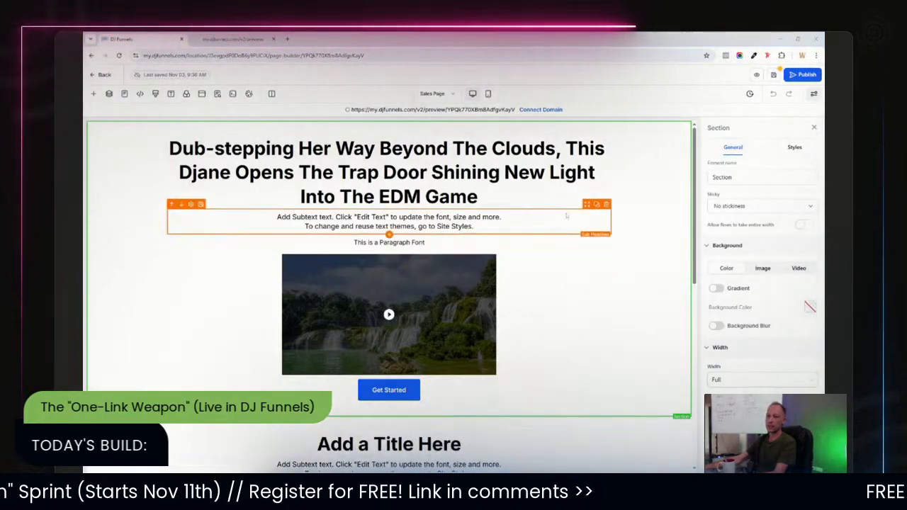
Reduce the headline's font size to 36 px.
left_click(478, 197)
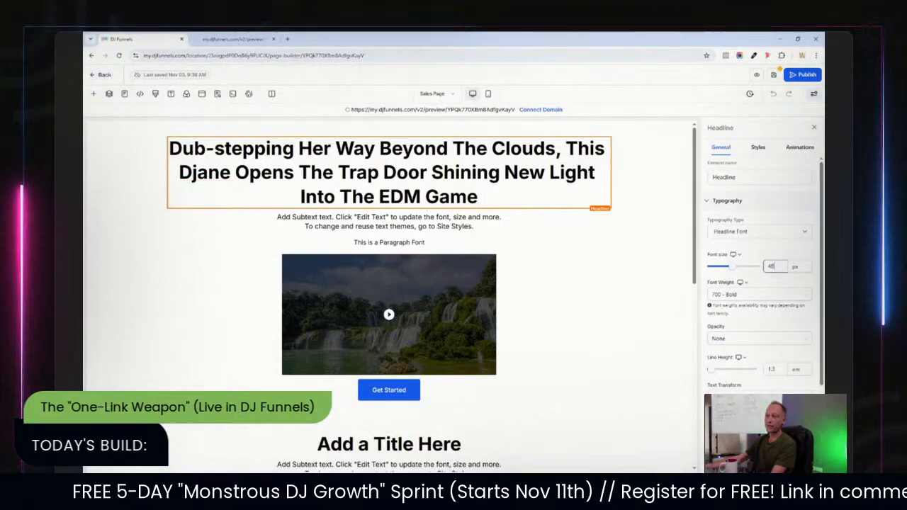
key("BackSpace")
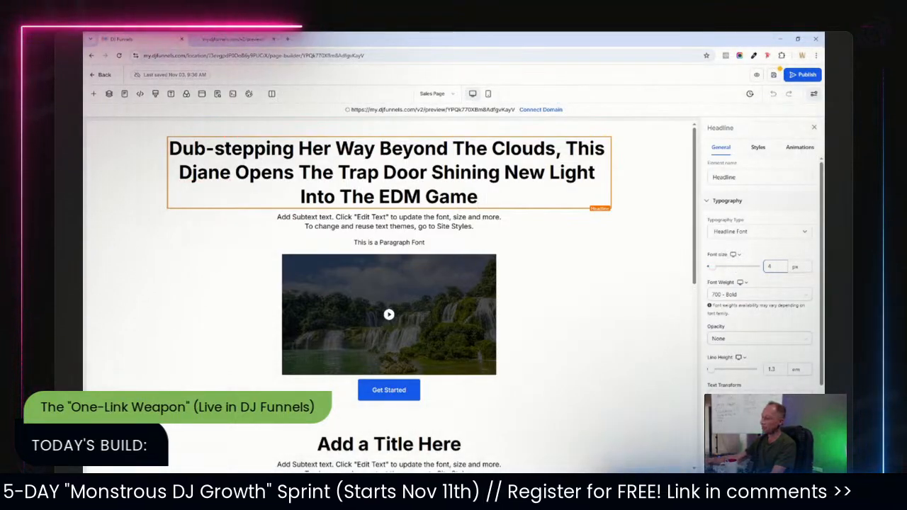
type("6")
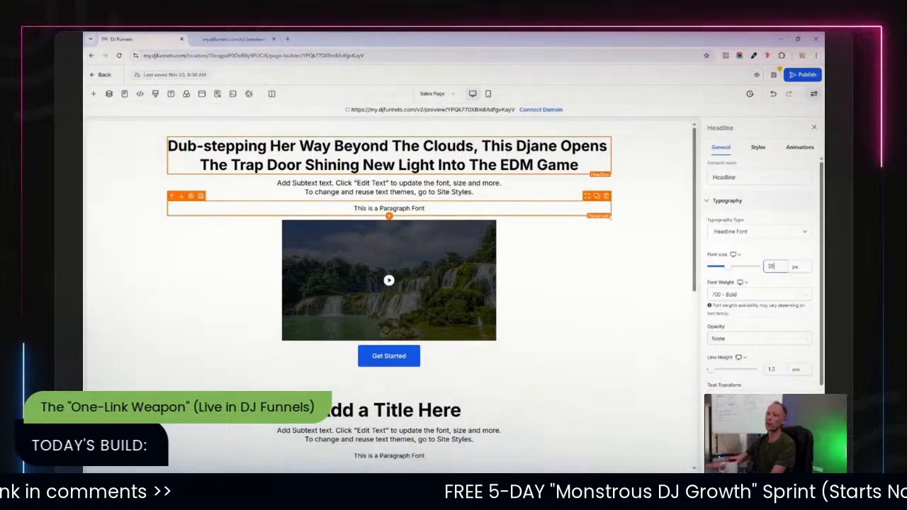
left_click(648, 200)
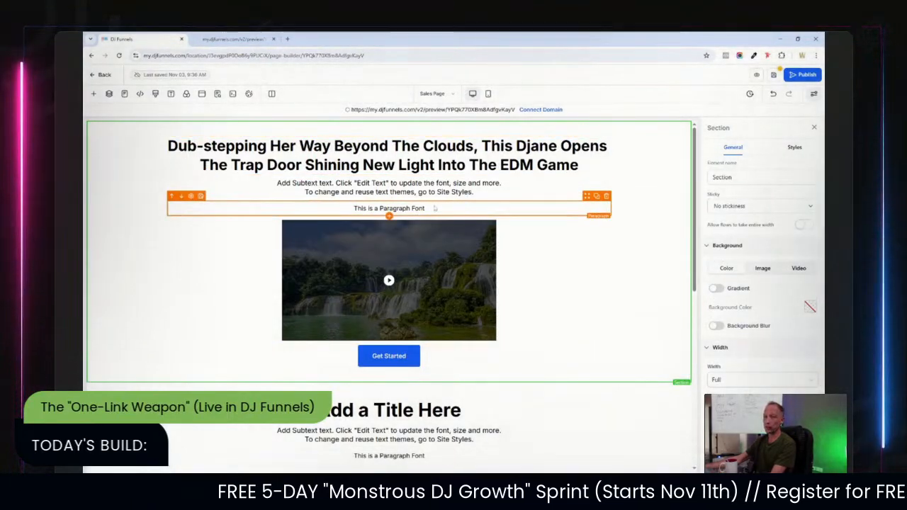
Replace the subheadline's placeholder text with the pasted tagline text.
left_click(389, 156)
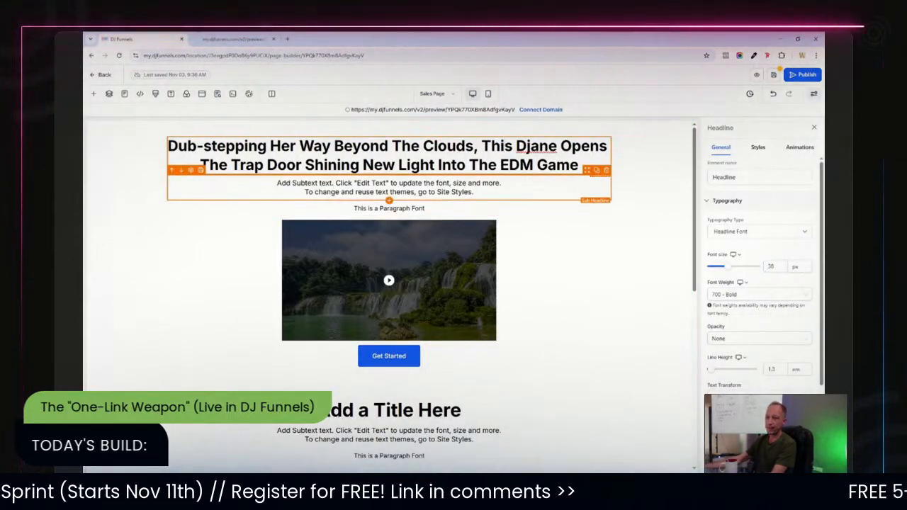
left_click(438, 192)
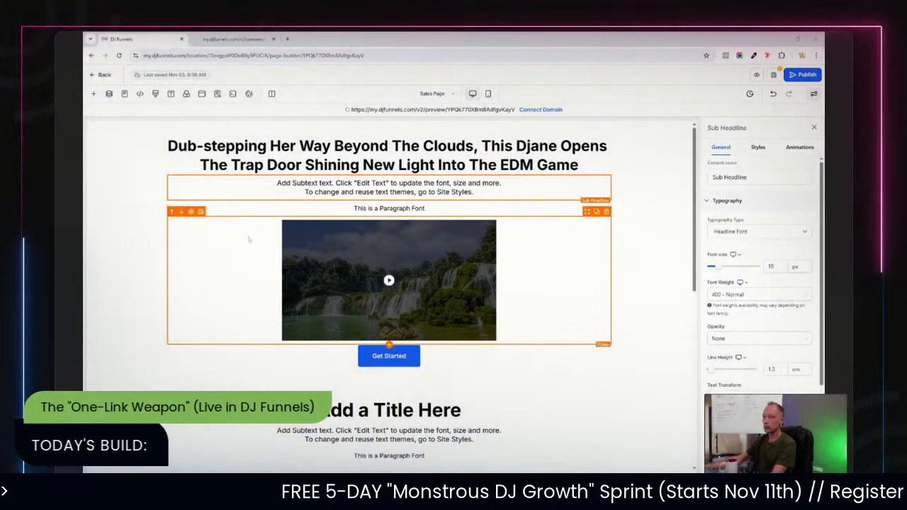
key("ctrl+a")
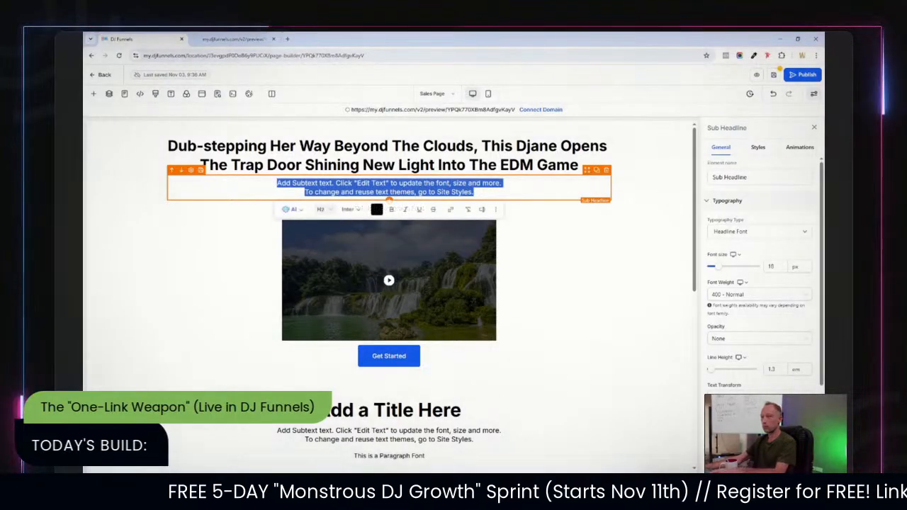
type("The Power To Seduce With Her Creative Juice, Jerry Leaves Them Yearning For More At Every Dancefloor")
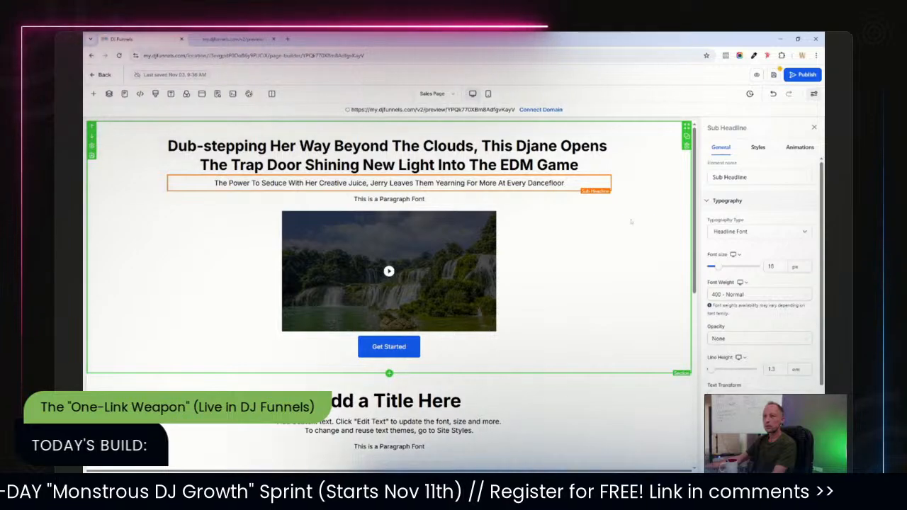
left_click(631, 222)
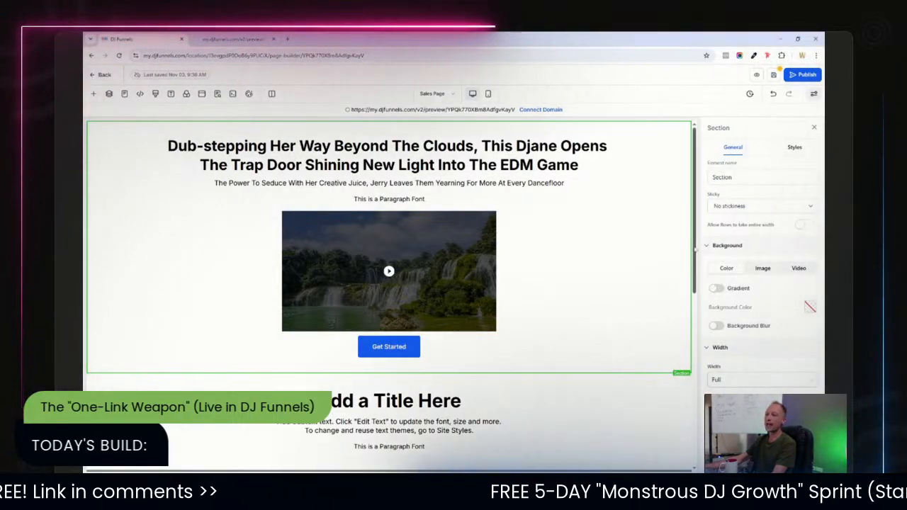
Delete the 'This is a Paragraph Font' paragraph beneath the subheadline.
mouse_move(696, 249)
left_mouse_down()
mouse_move(697, 310)
mouse_move(697, 245)
left_mouse_up()
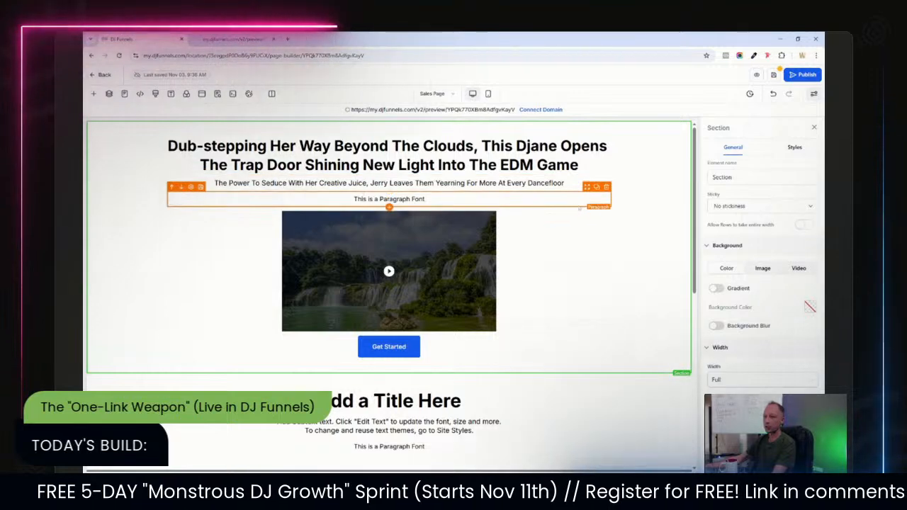
left_click(607, 188)
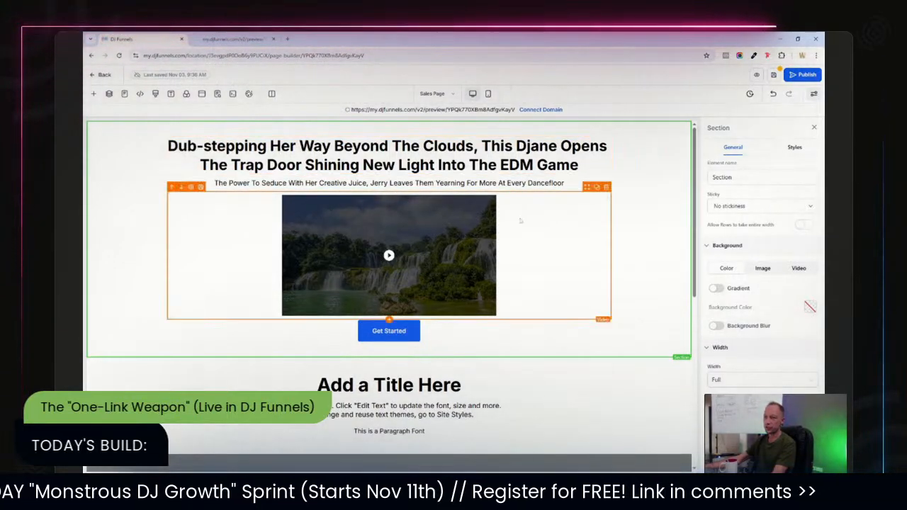
Open the video element's media storage to browse available videos, then close it.
left_click(433, 260)
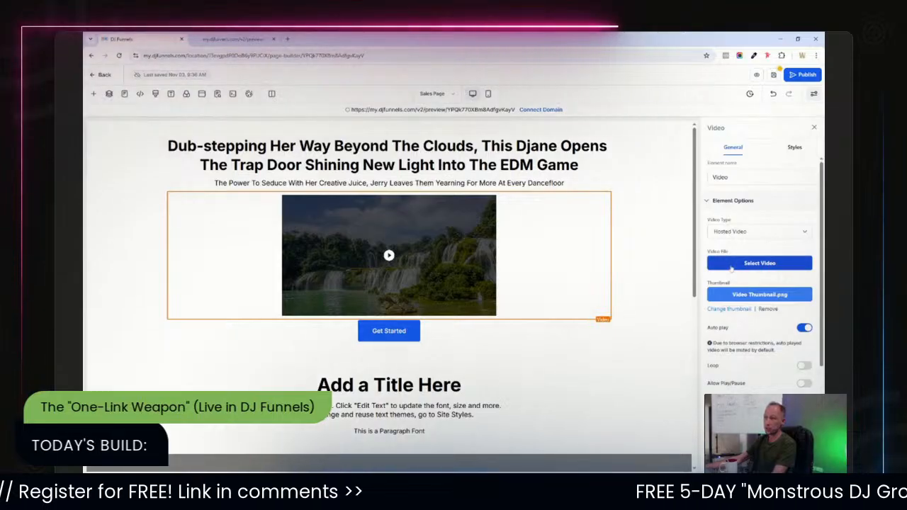
left_click(731, 264)
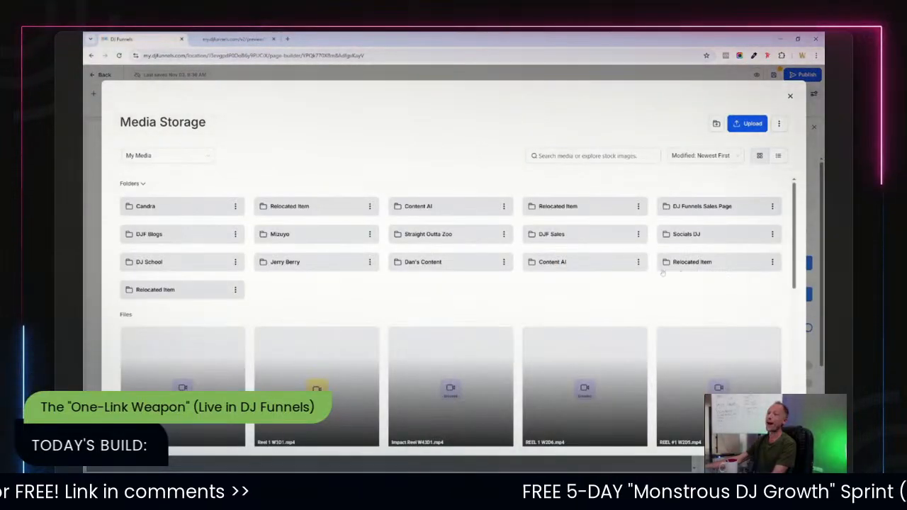
left_click(790, 97)
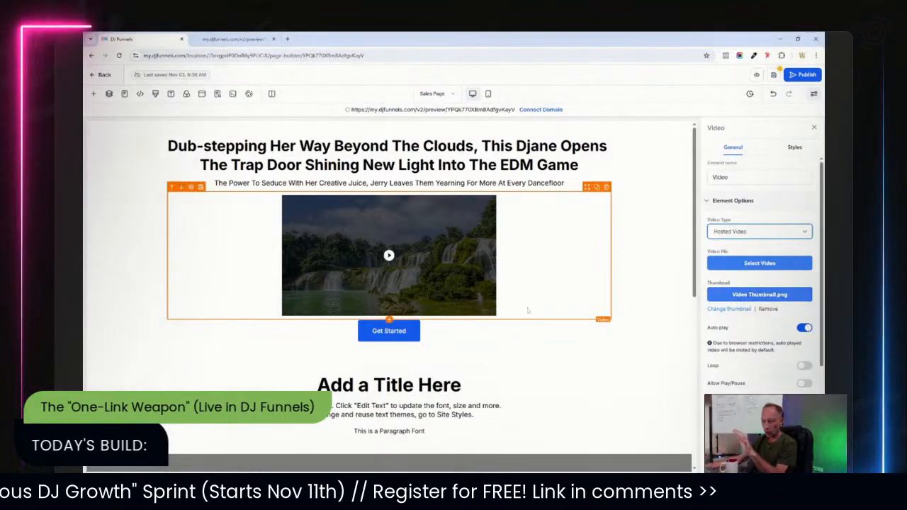
Select the top section and browse its background image, video and color options.
left_click(528, 331)
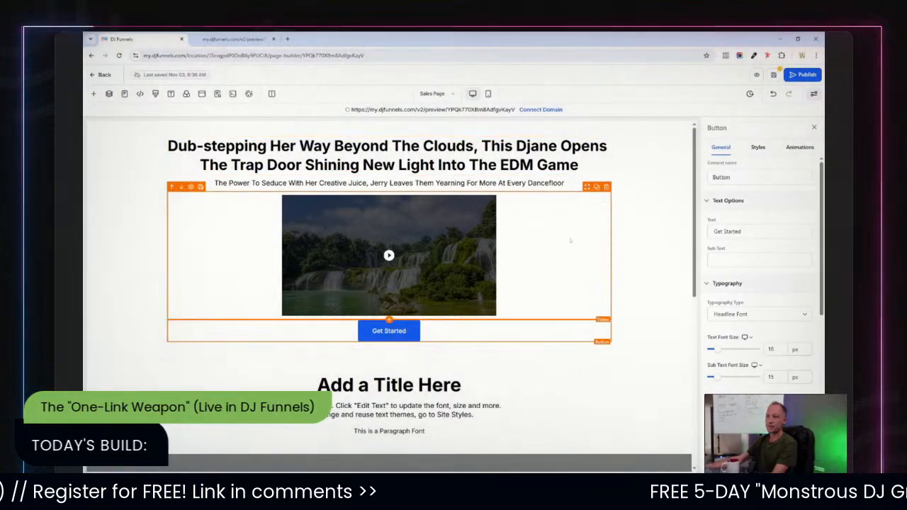
left_click(636, 254)
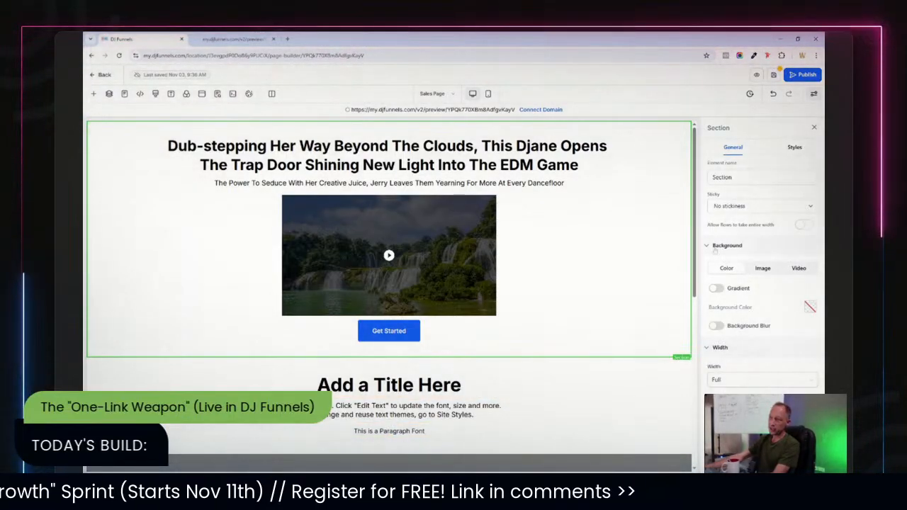
left_click(763, 268)
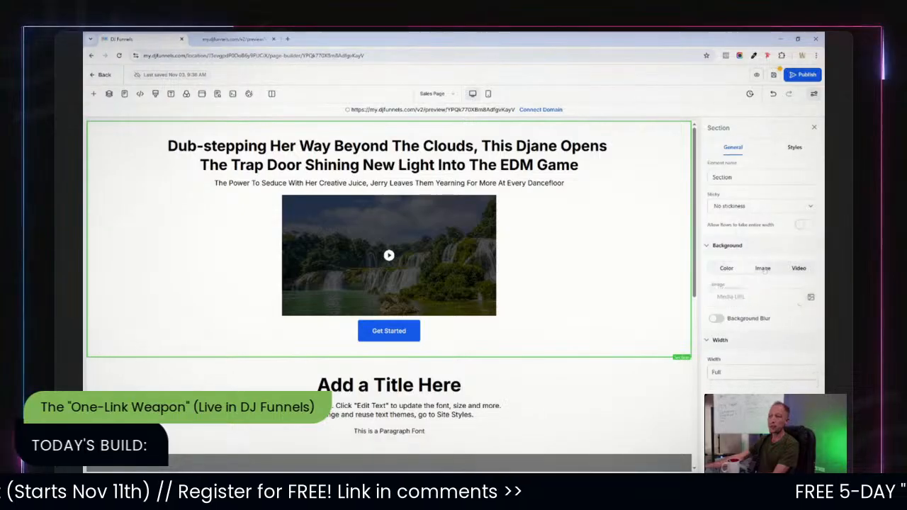
left_click(797, 271)
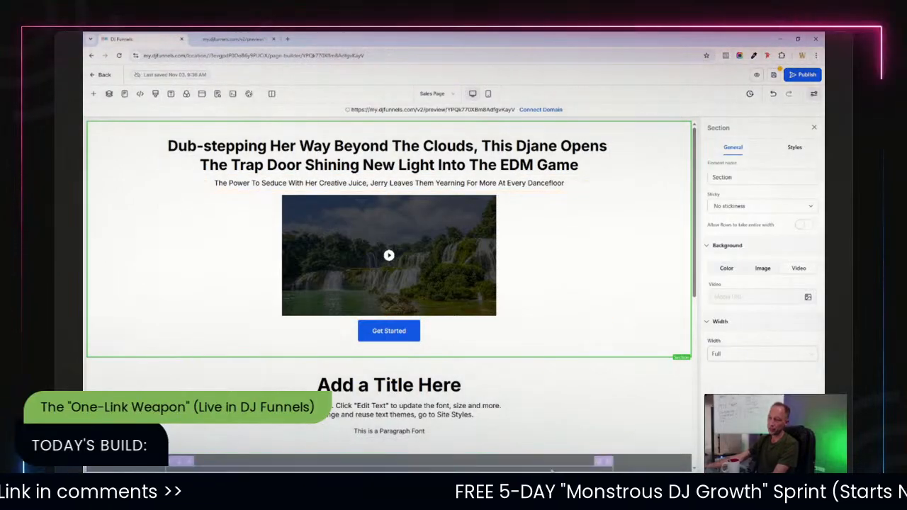
left_click(725, 271)
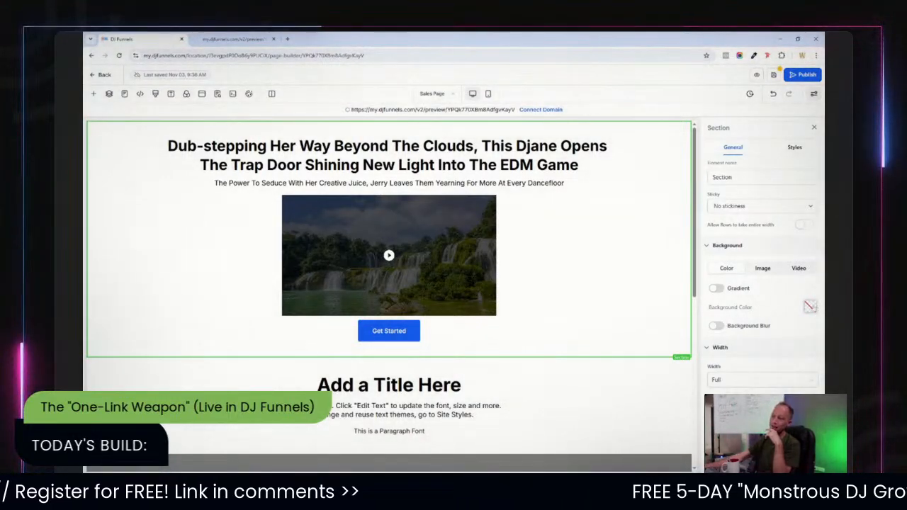
left_click(810, 306)
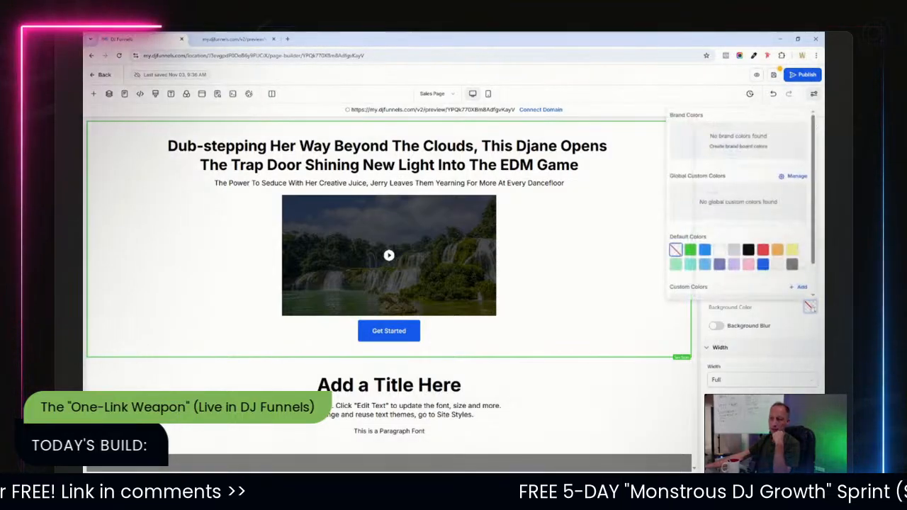
left_click(703, 250)
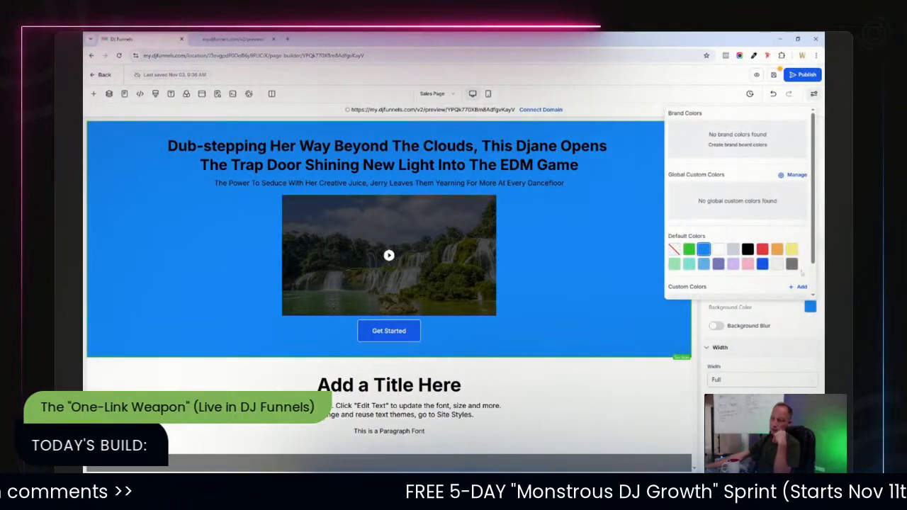
left_click(792, 249)
left_click(674, 250)
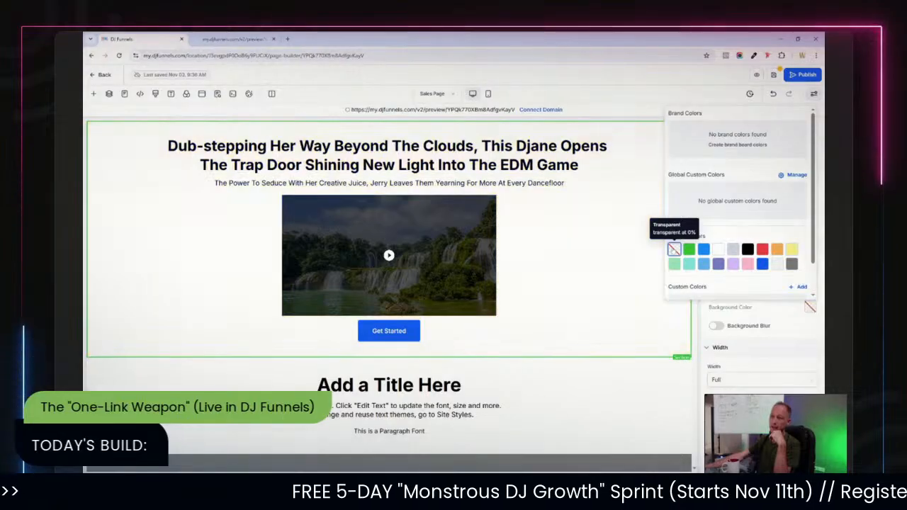
left_click(779, 307)
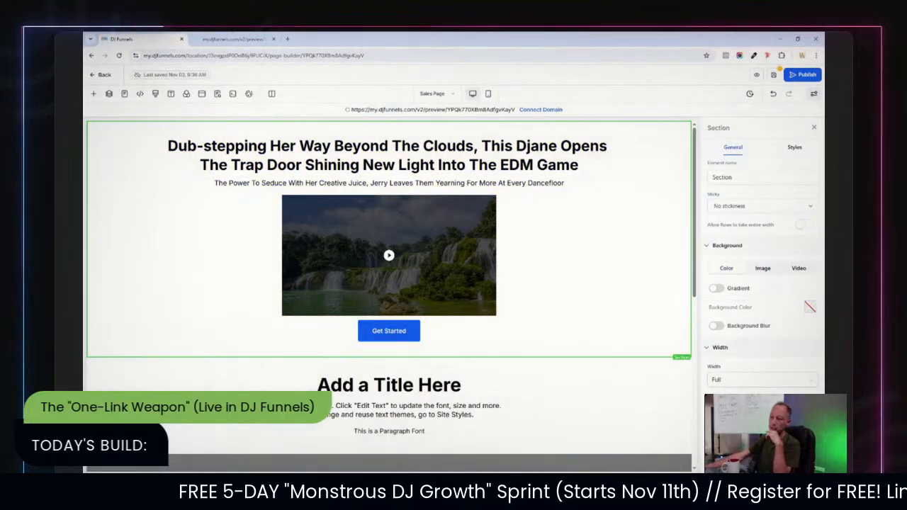
Enable a gradient background on the top section with the Linear type.
left_click(717, 288)
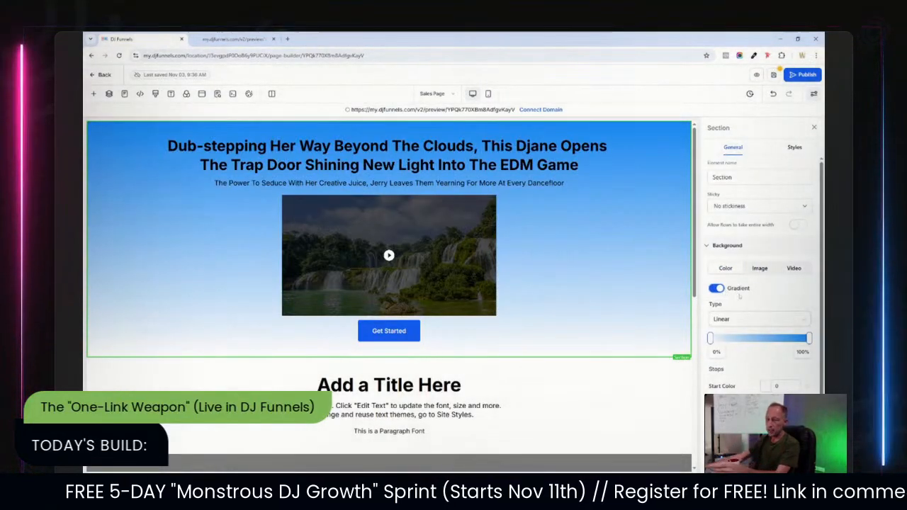
left_click(734, 319)
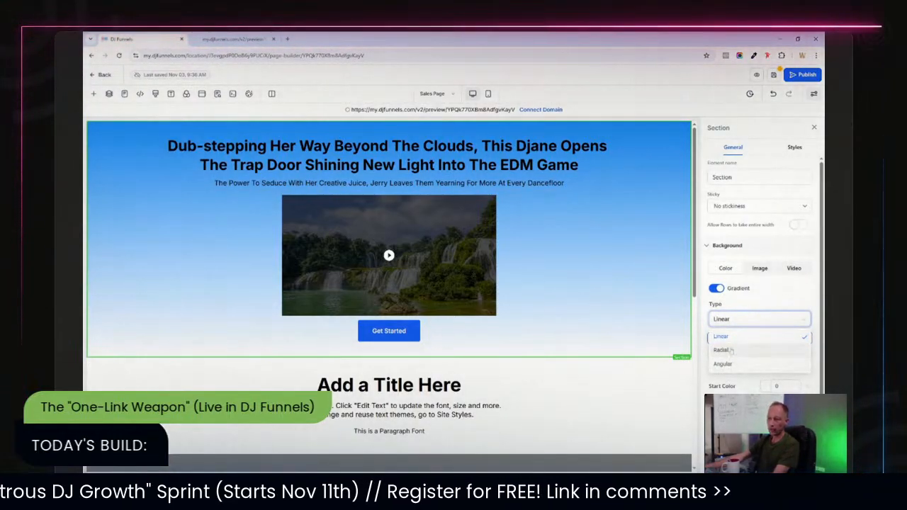
left_click(730, 351)
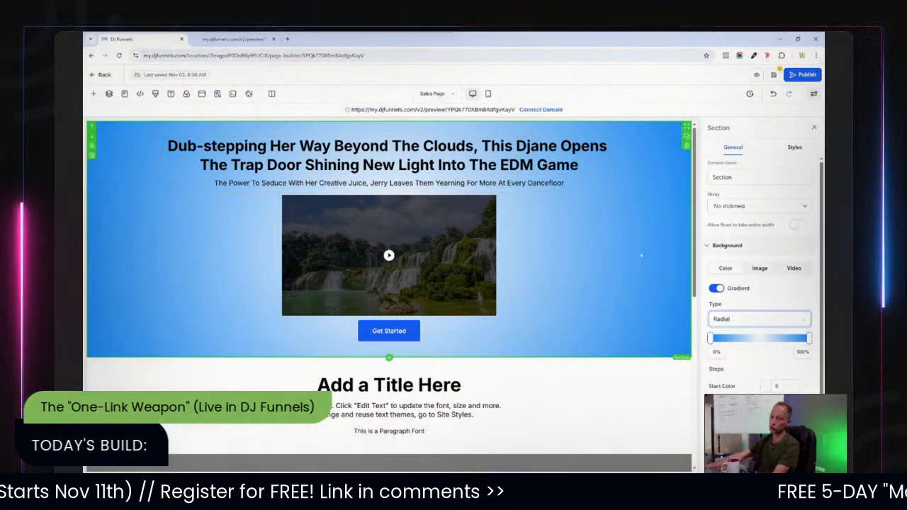
left_click(738, 325)
left_click(730, 365)
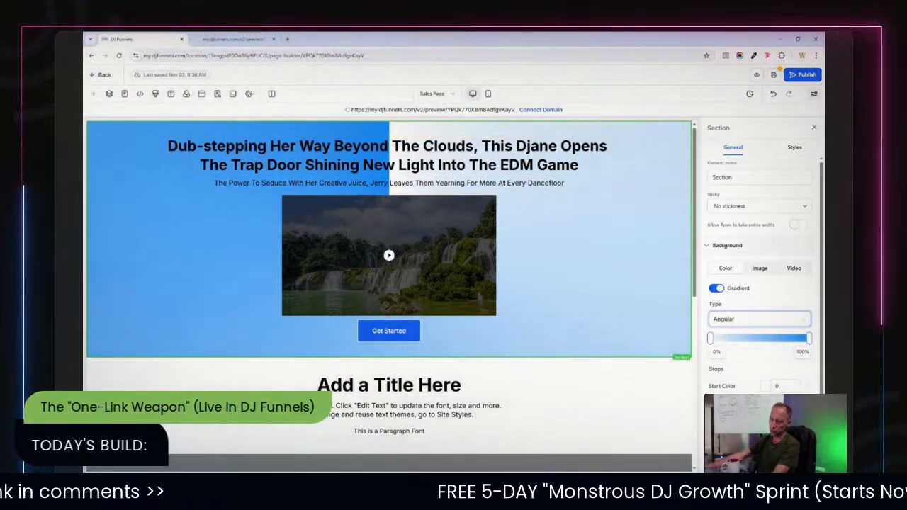
left_click(720, 288)
left_click(720, 288)
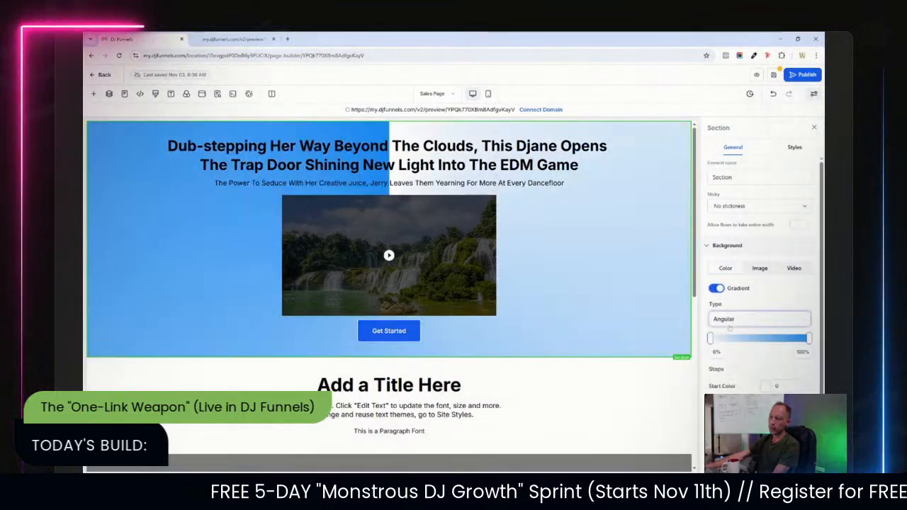
left_click(730, 323)
left_click(724, 334)
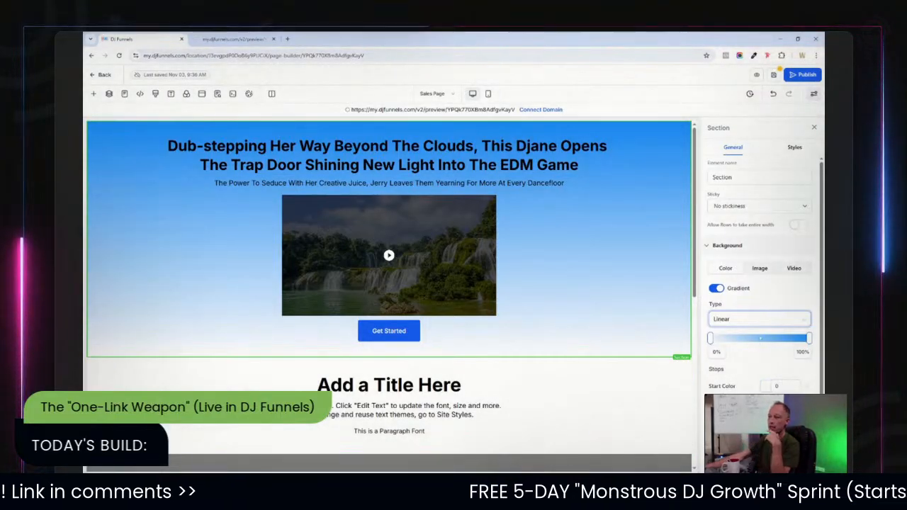
Set the gradient's start color to pink from the default colors.
left_click(767, 385)
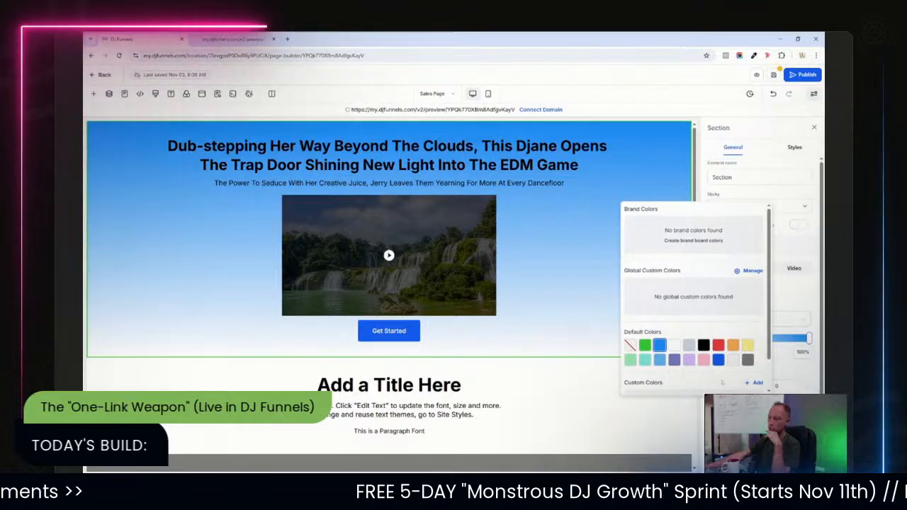
left_click(703, 360)
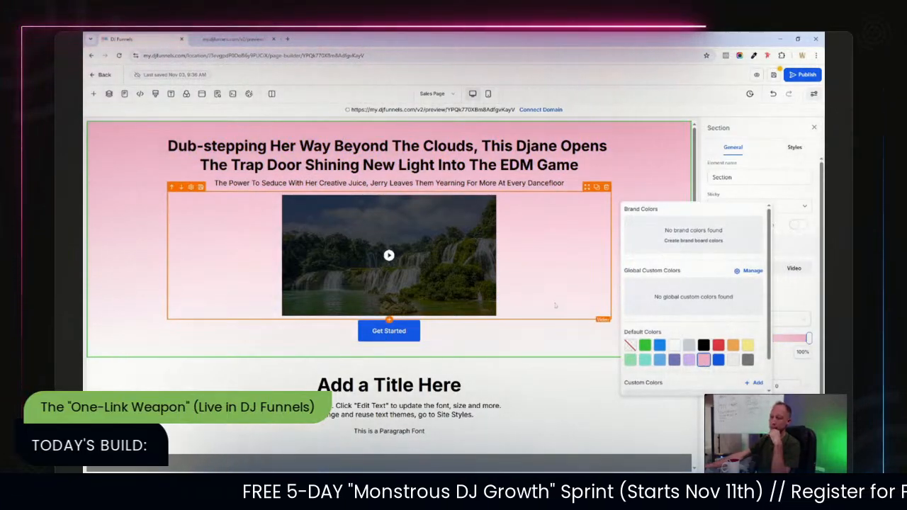
Close the color picker and move the gradient's end stop to about 62%.
left_click(570, 297)
left_click(661, 295)
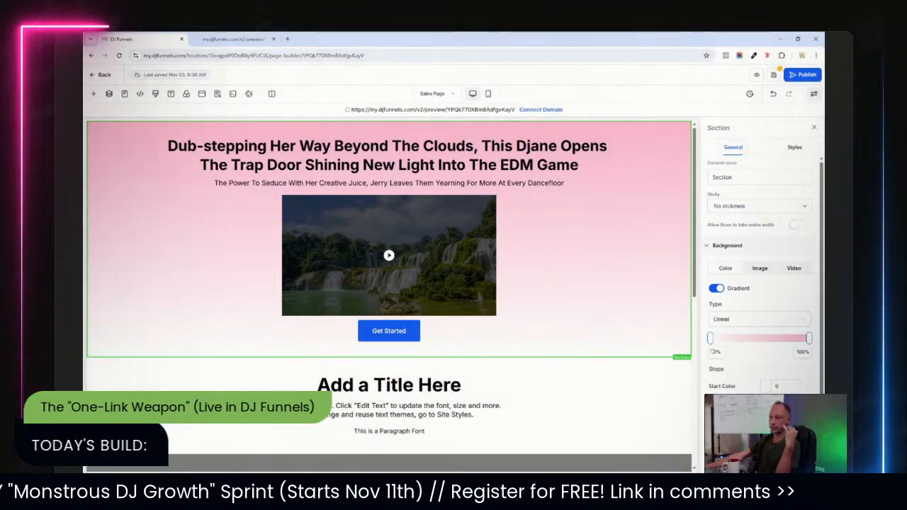
mouse_move(711, 339)
left_mouse_down()
mouse_move(756, 340)
mouse_move(710, 341)
left_mouse_up()
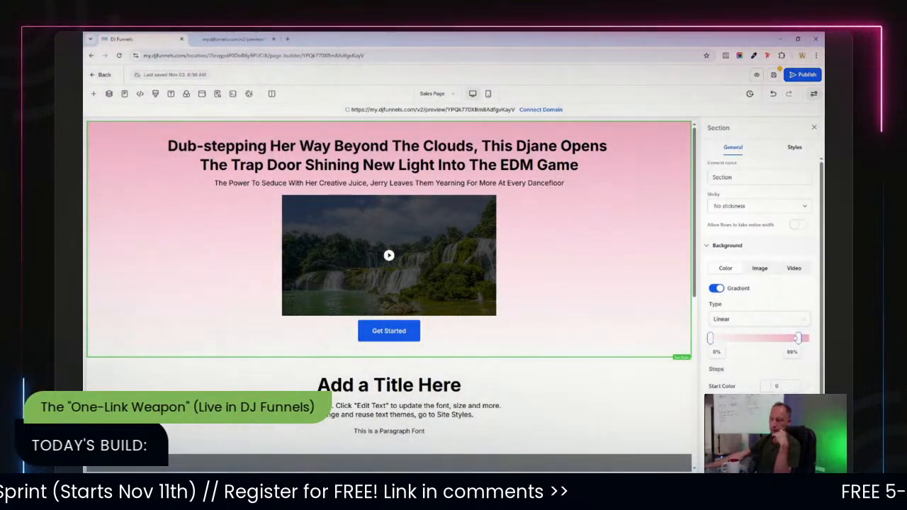
left_click_drag(798, 339, 780, 339)
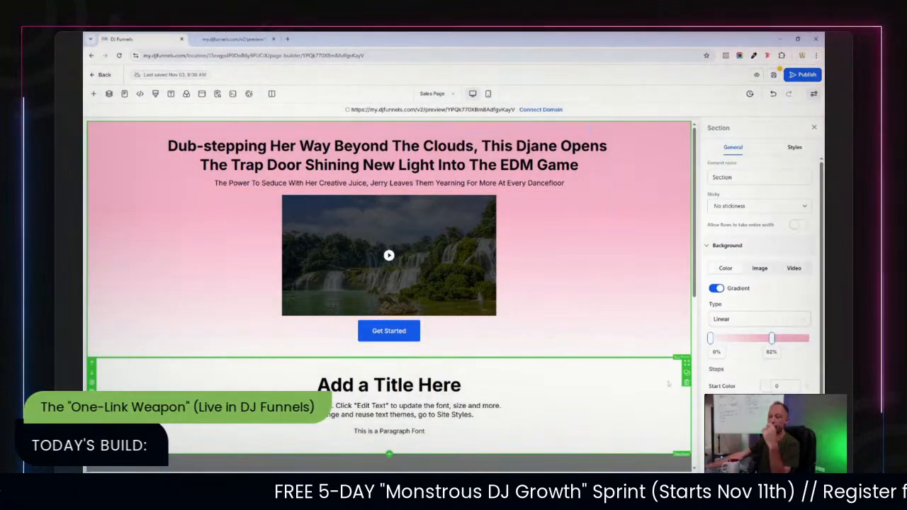
Set the Get Started button's background color to orange from the default colors.
left_click(446, 339)
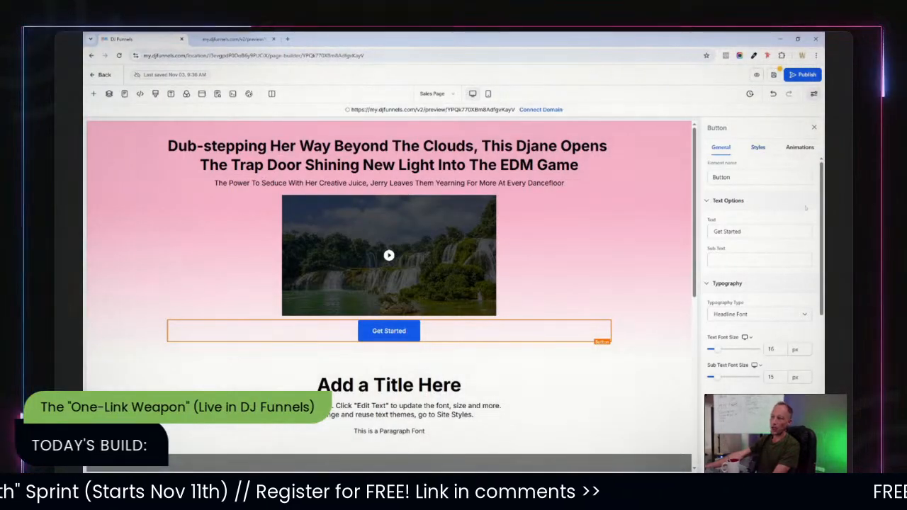
scroll(821, 234, "down", 8)
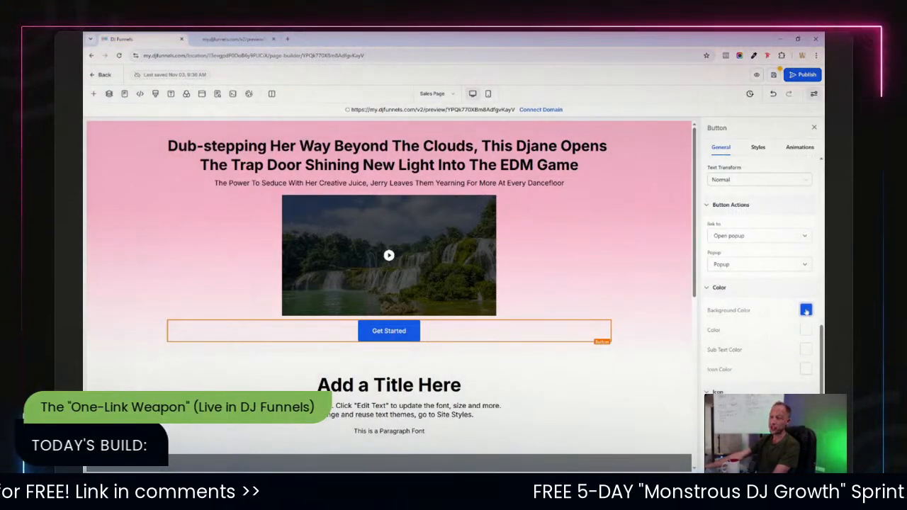
left_click(806, 311)
left_click(773, 252)
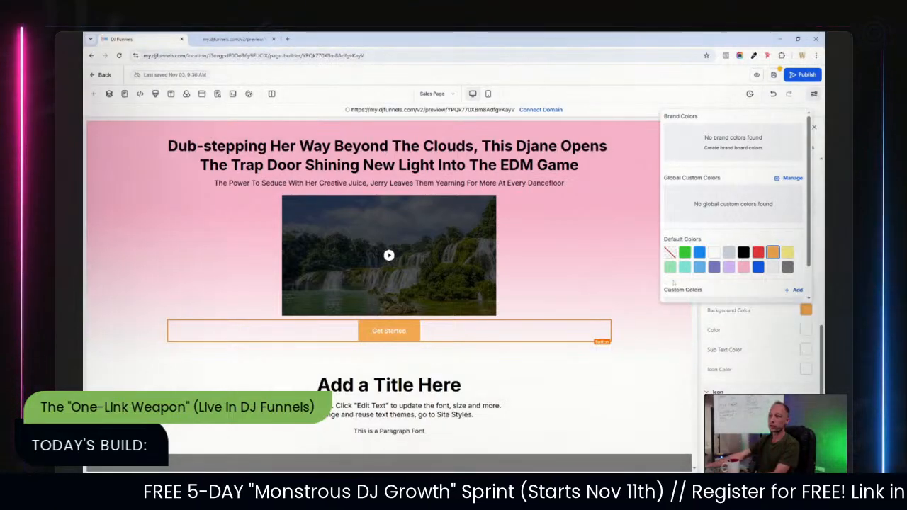
left_click(629, 306)
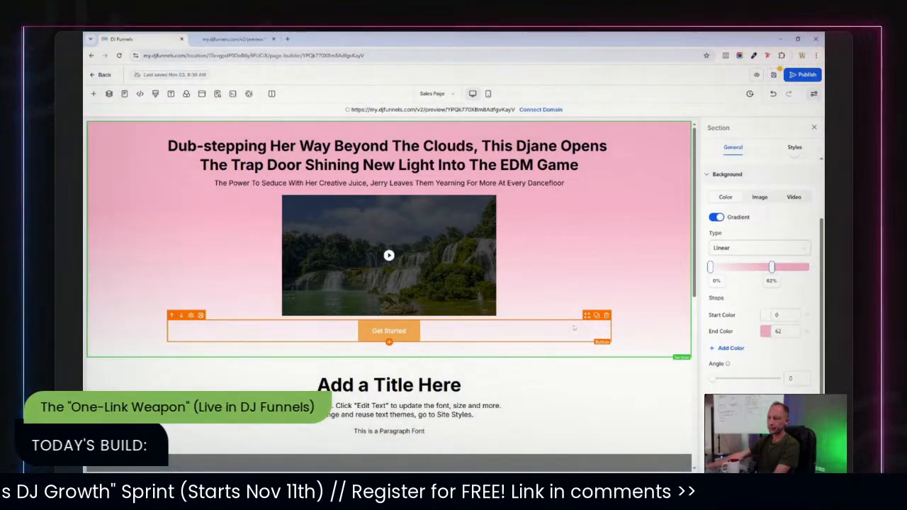
Edit the headline so it reads "This DJanes Opens".
left_click(507, 333)
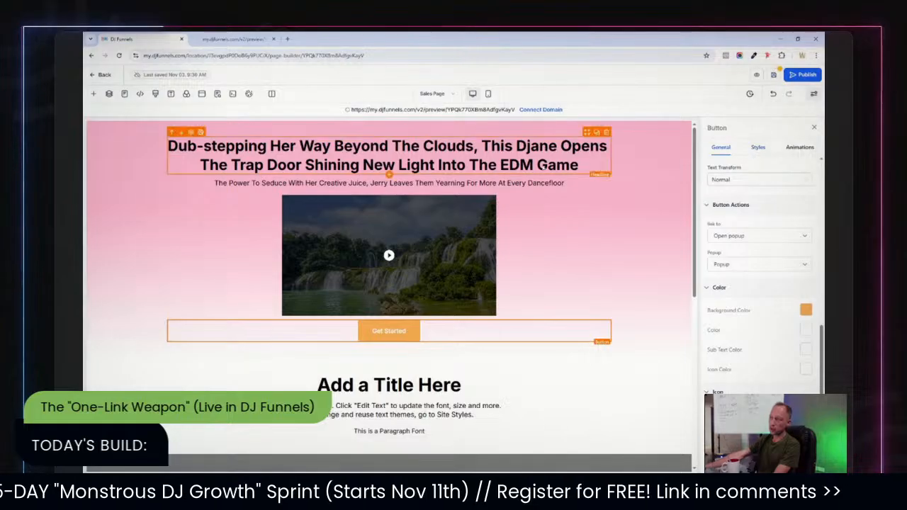
left_click(521, 165)
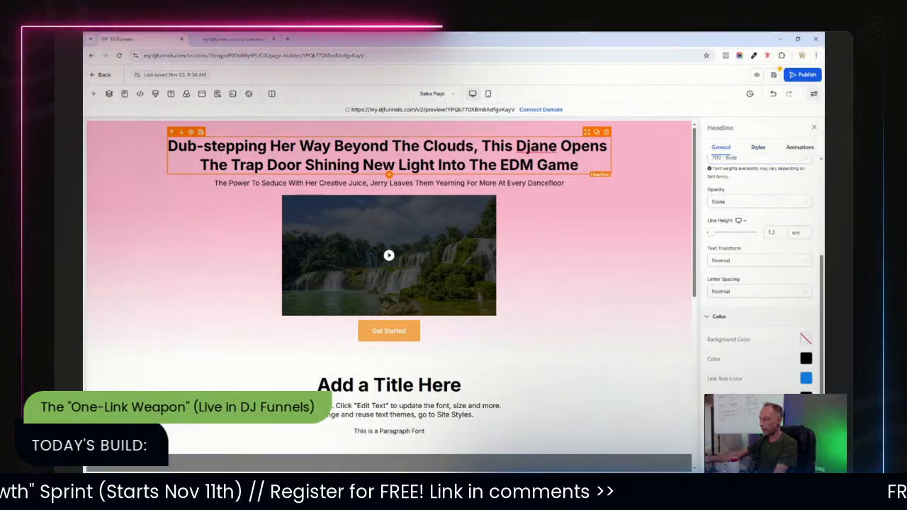
key("BackSpace")
type("Jane")
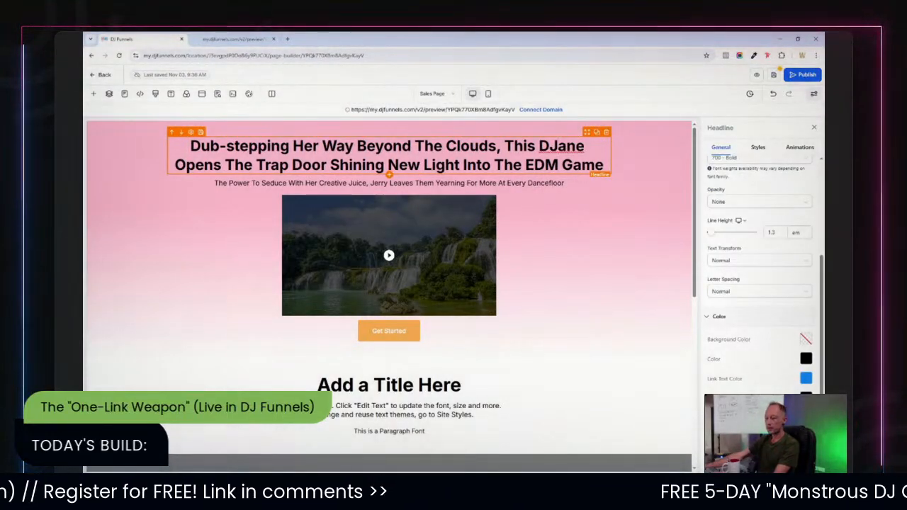
type("s")
left_click(648, 170)
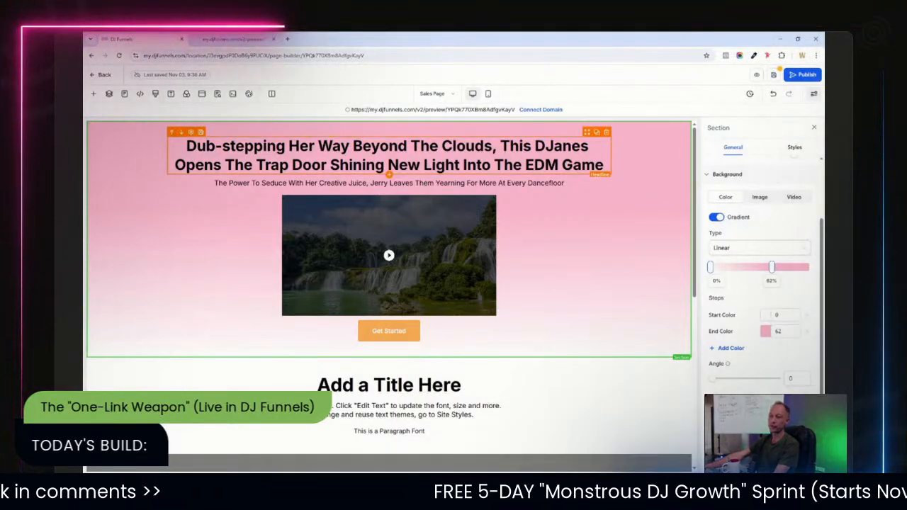
Delete the headline, then restore it.
key("Delete")
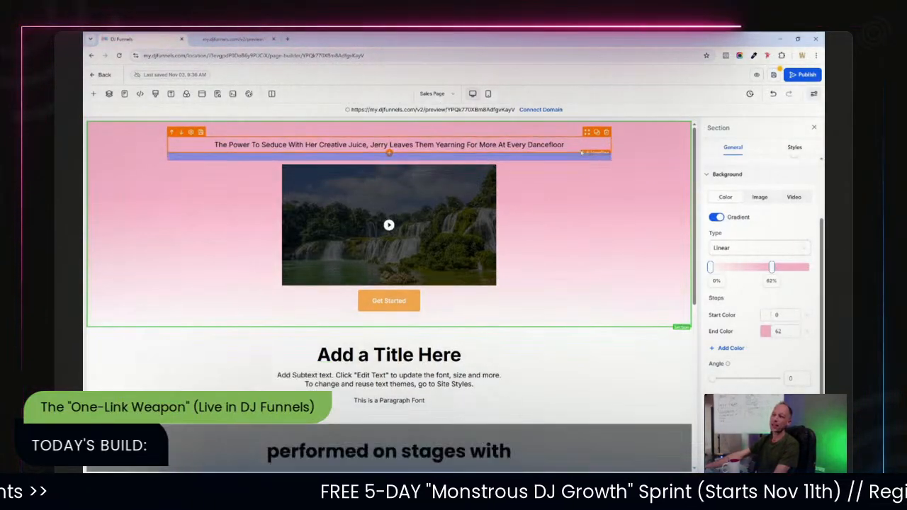
left_click_drag(583, 153, 579, 145)
left_click(567, 210)
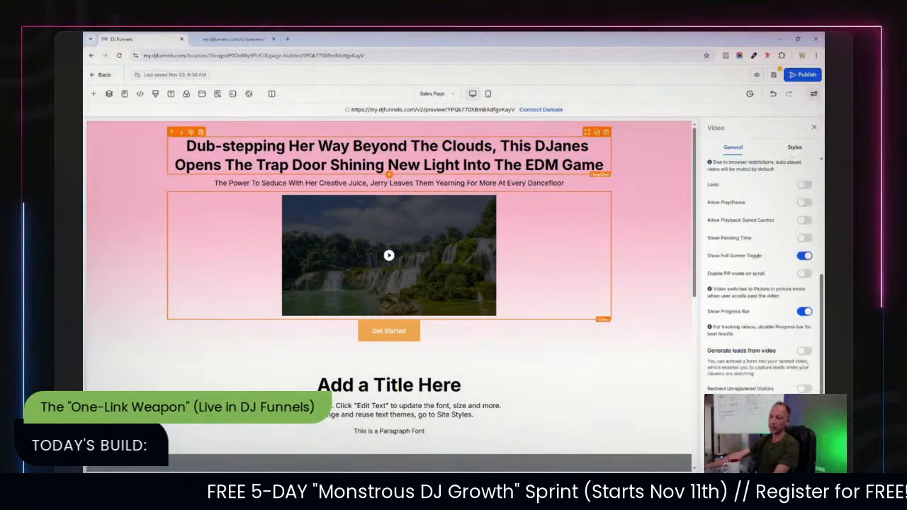
left_click(615, 168)
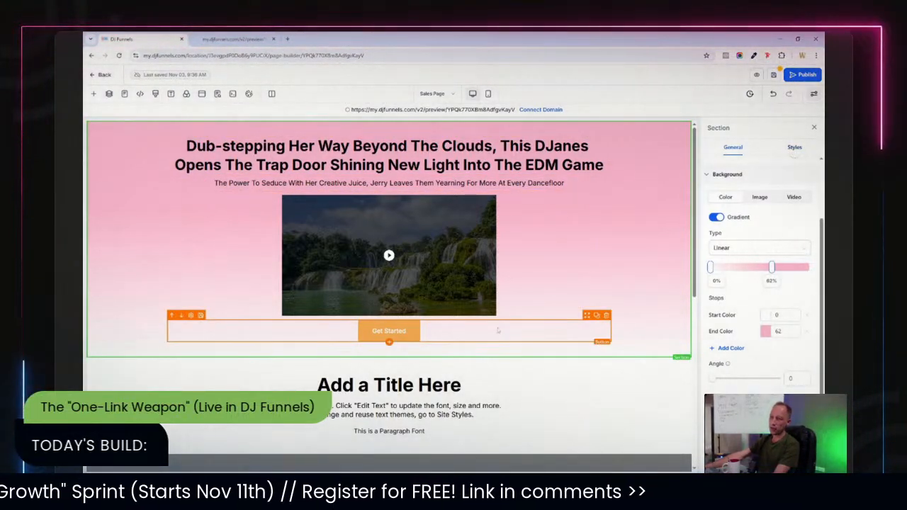
Select the headline and apply the Fade Up entrance animation.
left_click(498, 330)
left_click(498, 146)
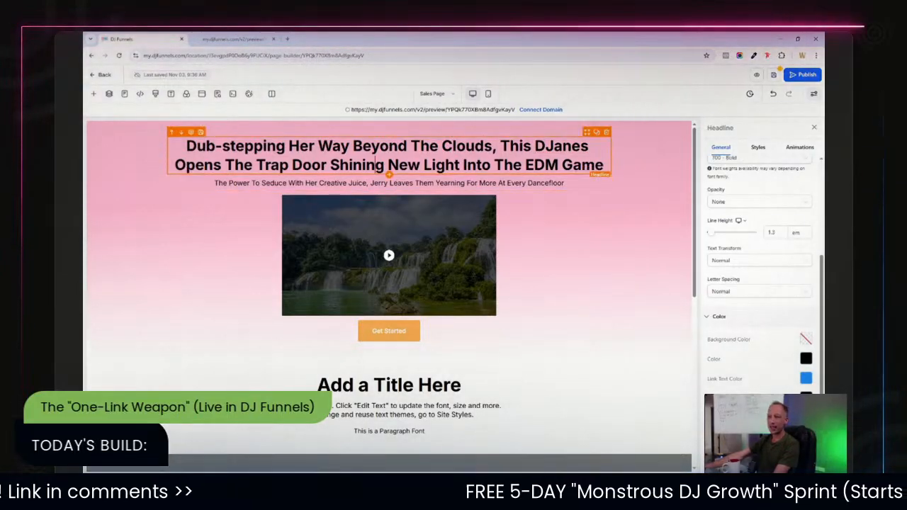
left_click(424, 280)
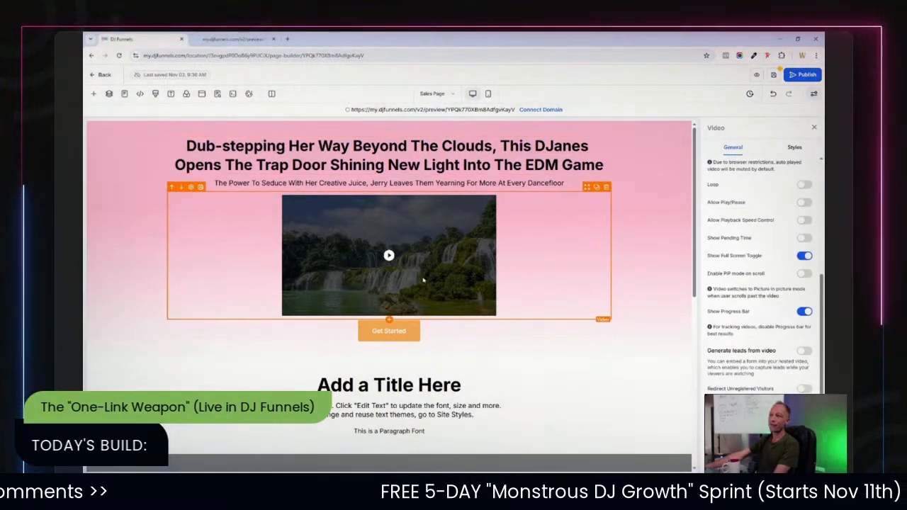
left_click(403, 345)
left_click(473, 141)
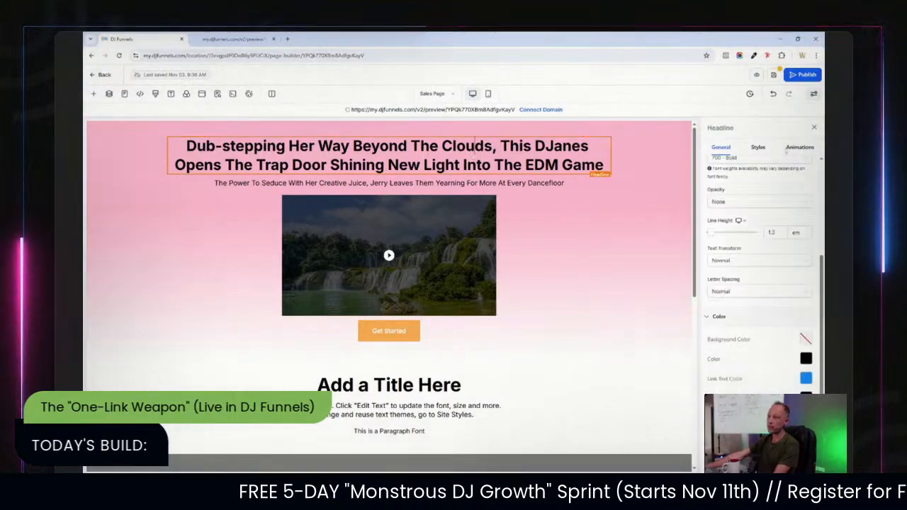
left_click(797, 148)
left_click(757, 181)
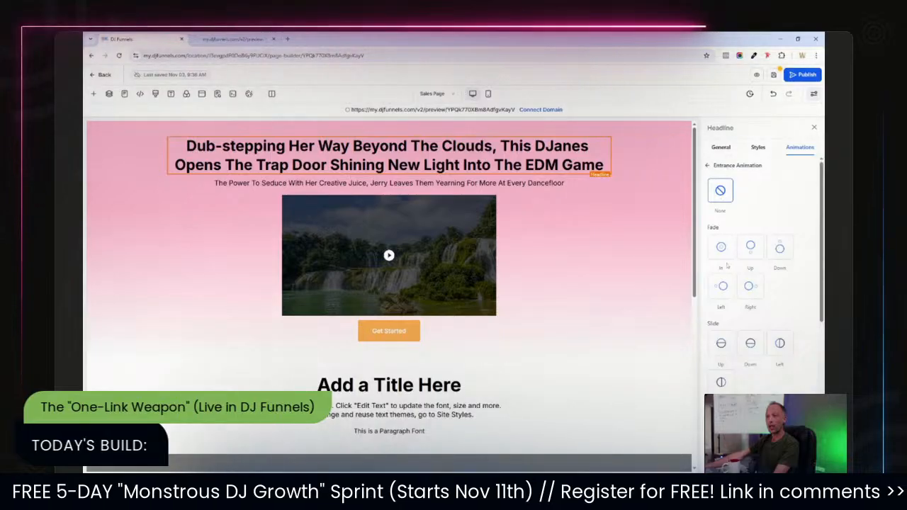
left_click(752, 250)
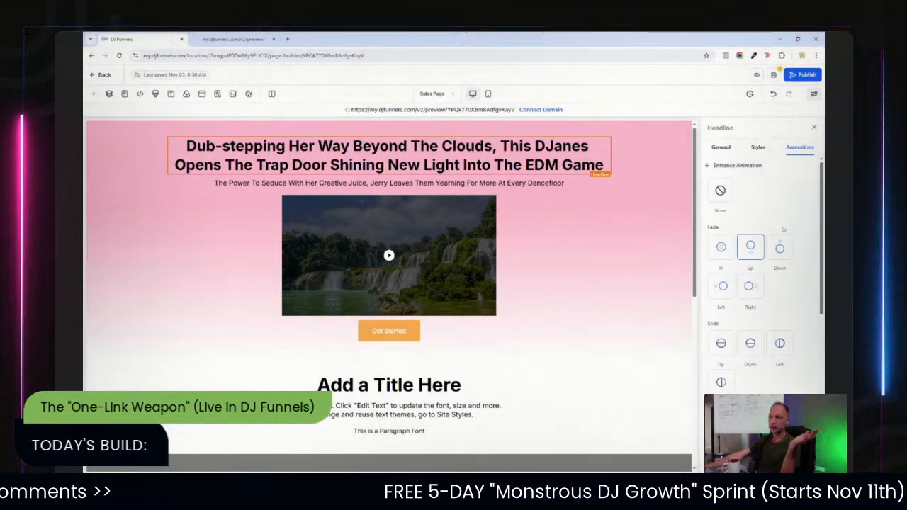
Try the Bounce Down and Flip in X entrance animations on the headline.
scroll(783, 228, "down", 5)
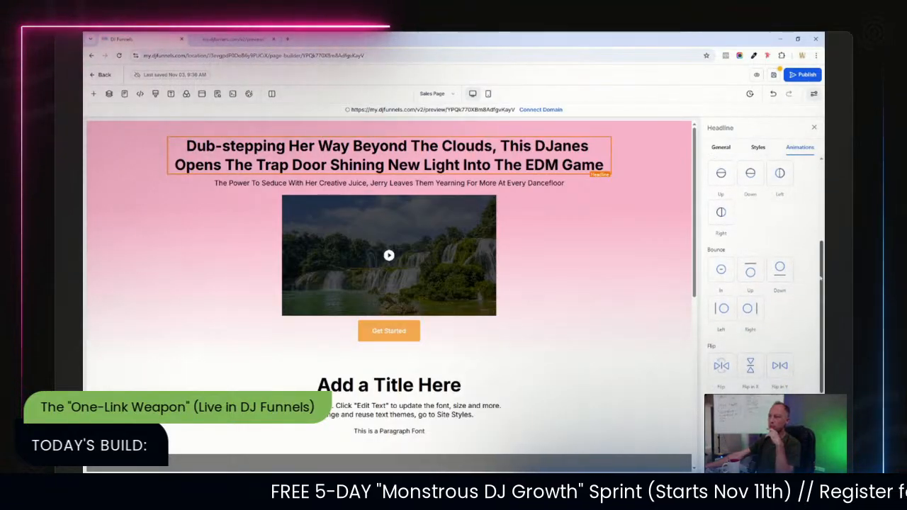
left_click_drag(821, 278, 821, 296)
left_click(779, 229)
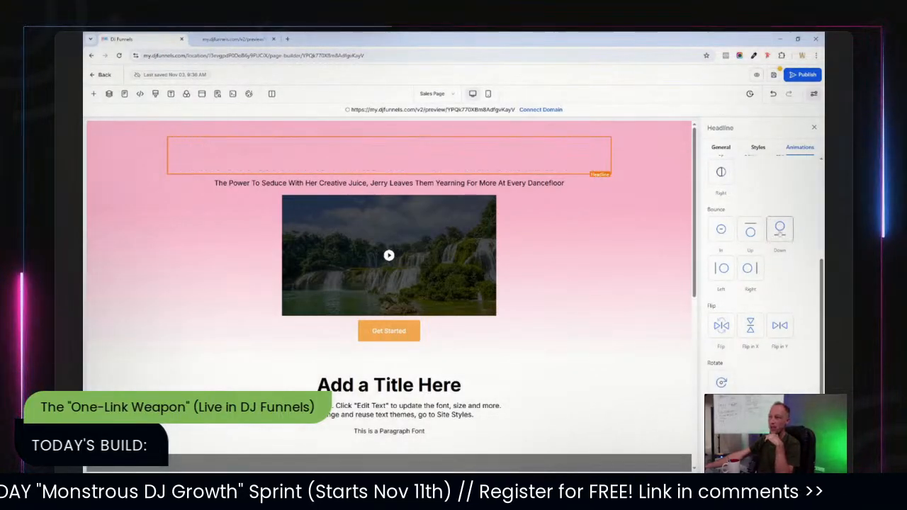
left_click(751, 325)
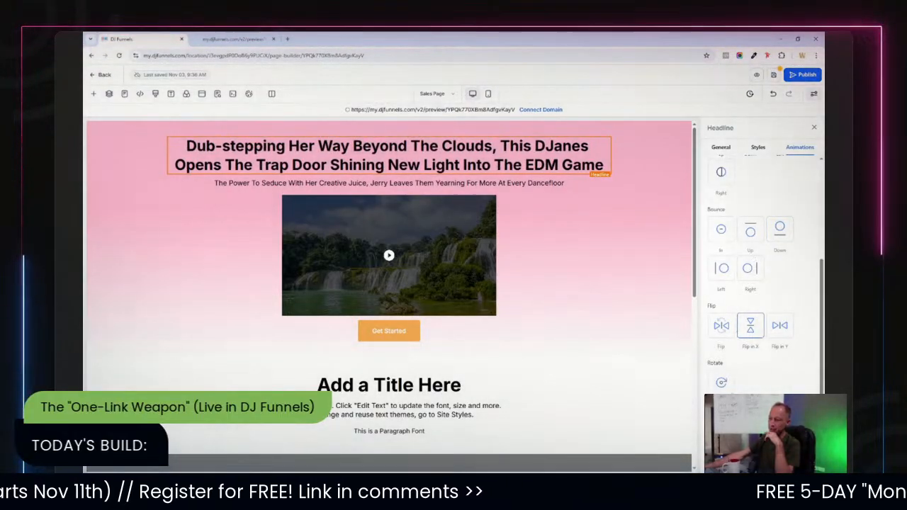
Set the headline's entrance animation to Zoom In.
scroll(764, 269, "down", 1)
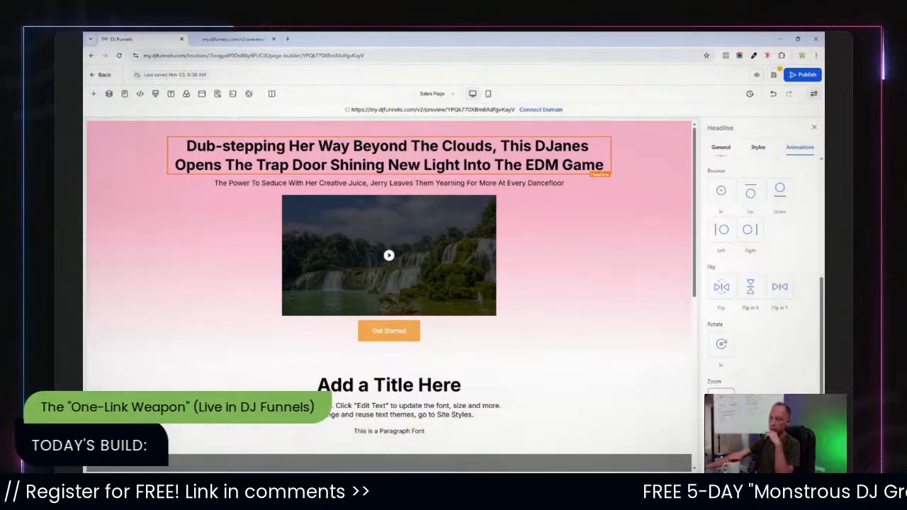
scroll(738, 388, "down", 1)
scroll(738, 390, "up", 1)
scroll(737, 390, "down", 1)
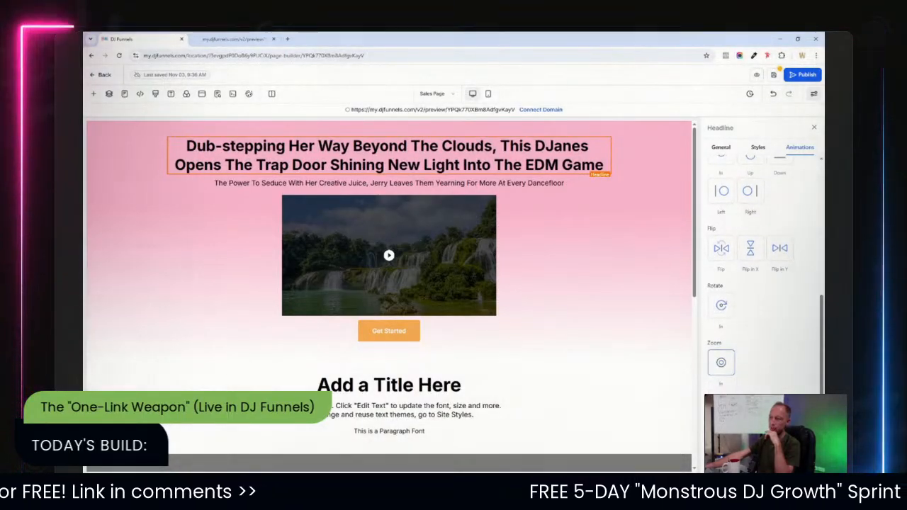
left_click(723, 417)
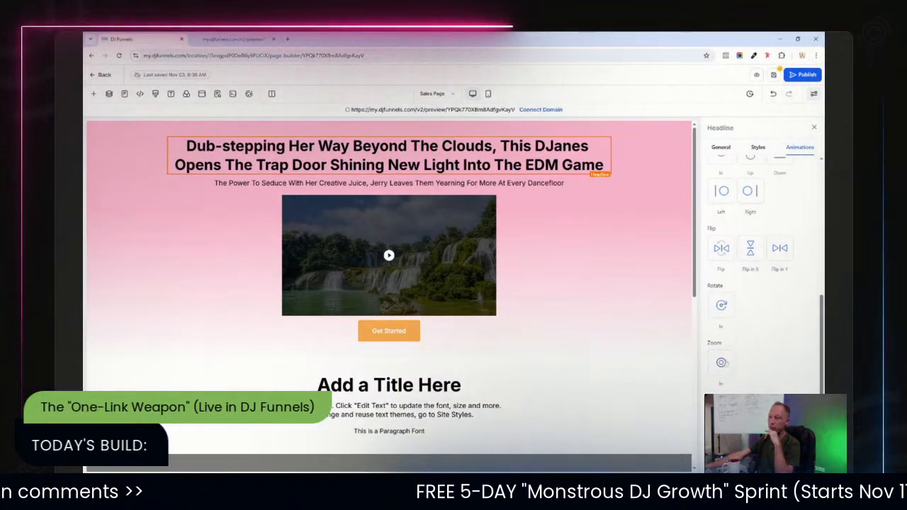
left_click(725, 363)
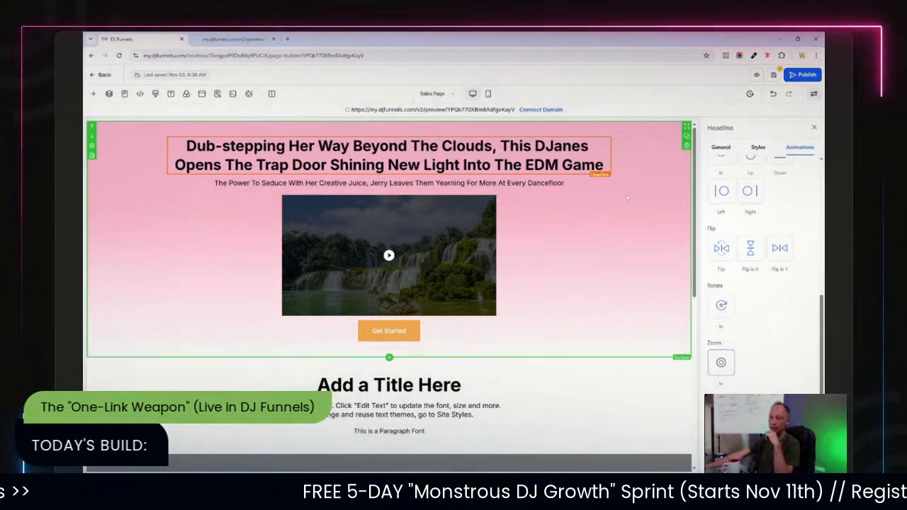
left_click(654, 198)
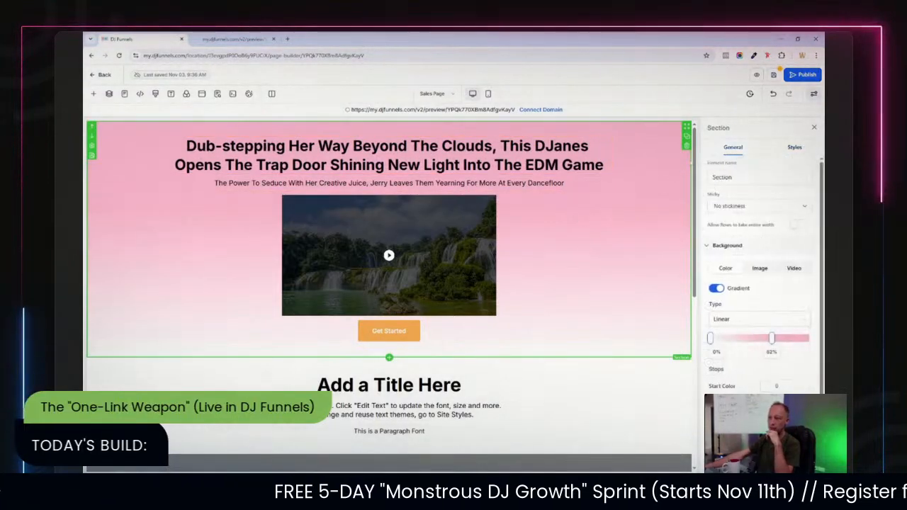
Give the Get Started button an Elevate hover animation.
left_click(452, 331)
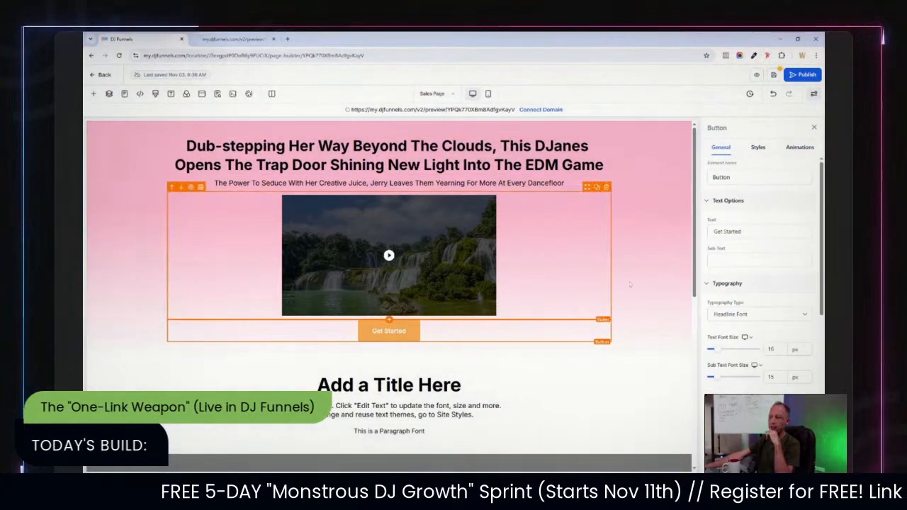
left_click(801, 148)
left_click(737, 210)
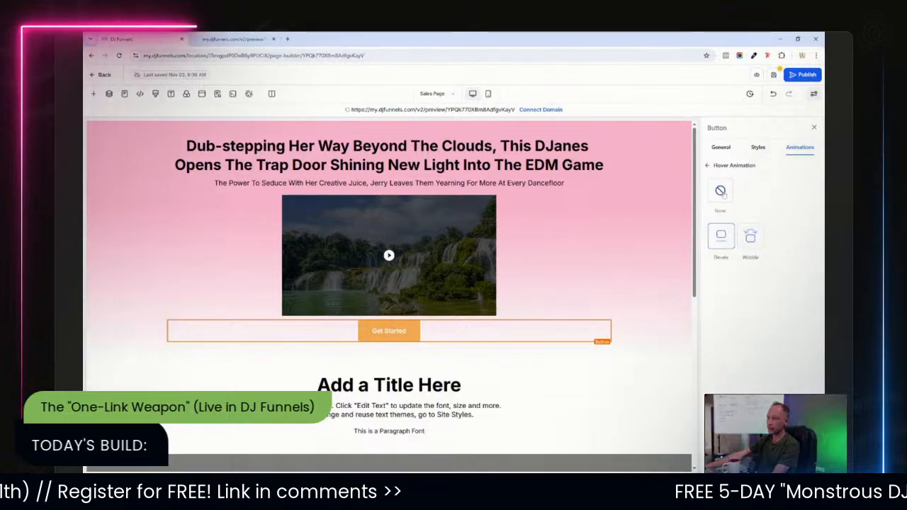
left_click(730, 165)
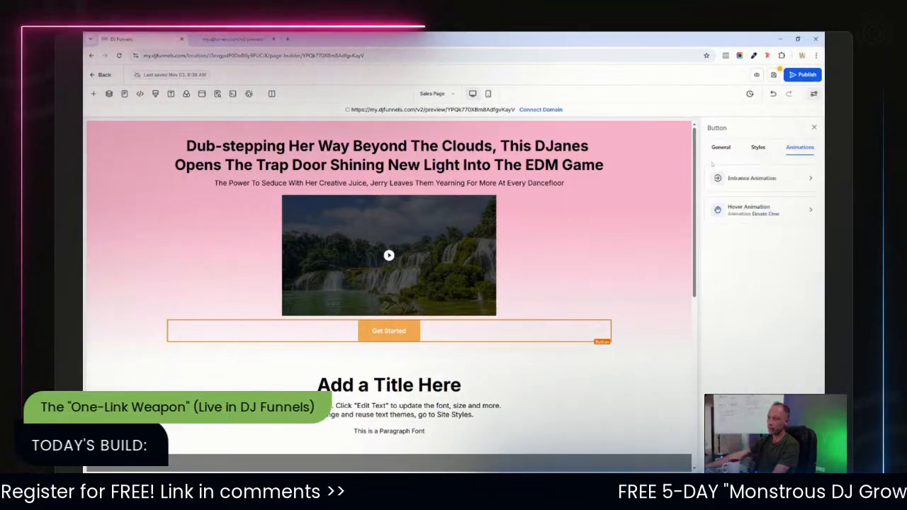
Set the Get Started button's entrance animation to Slide Up.
left_click(745, 179)
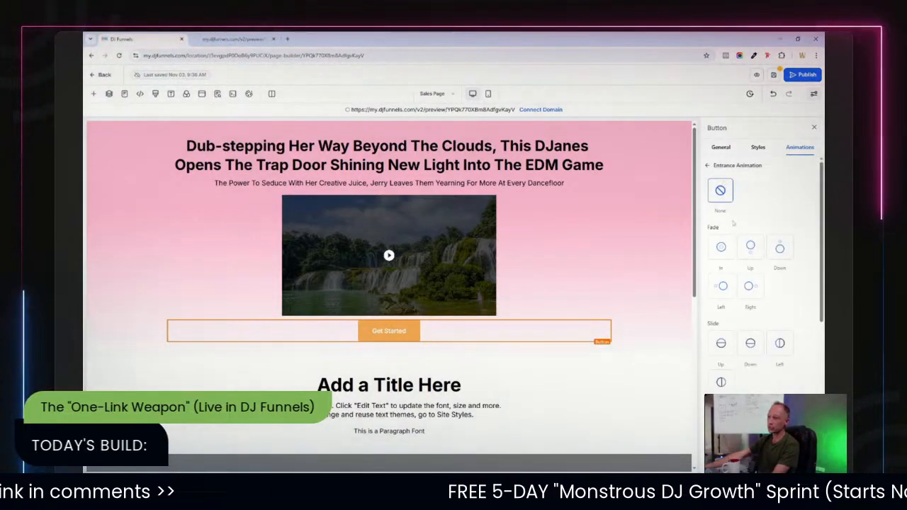
scroll(815, 245, "down", 1)
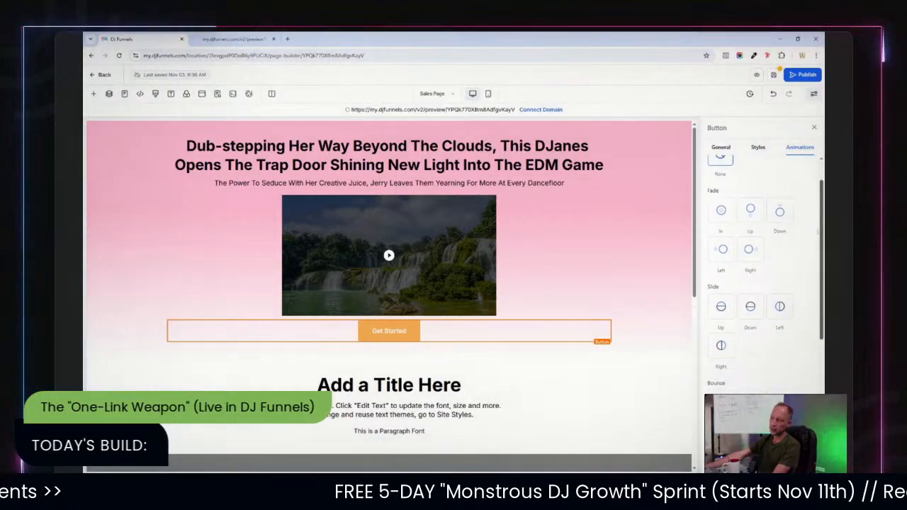
scroll(815, 245, "down", 1)
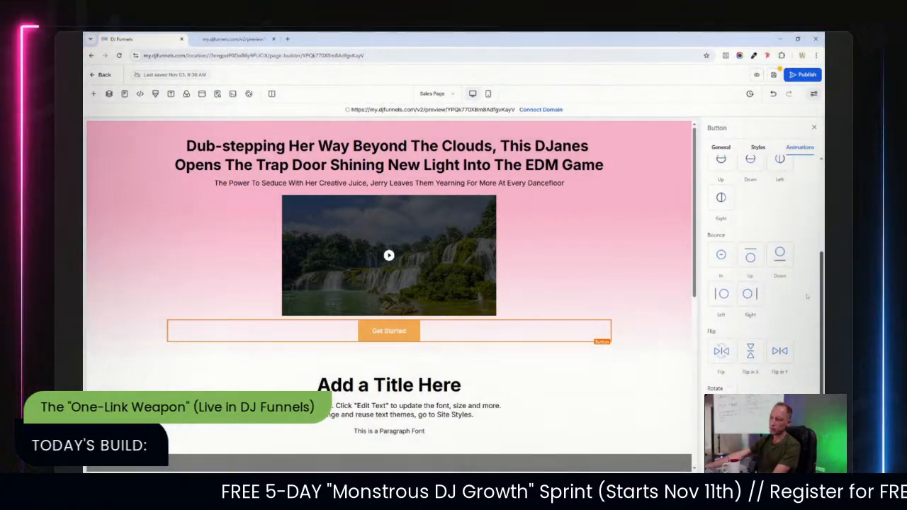
scroll(812, 276, "up", 1)
left_click(711, 235)
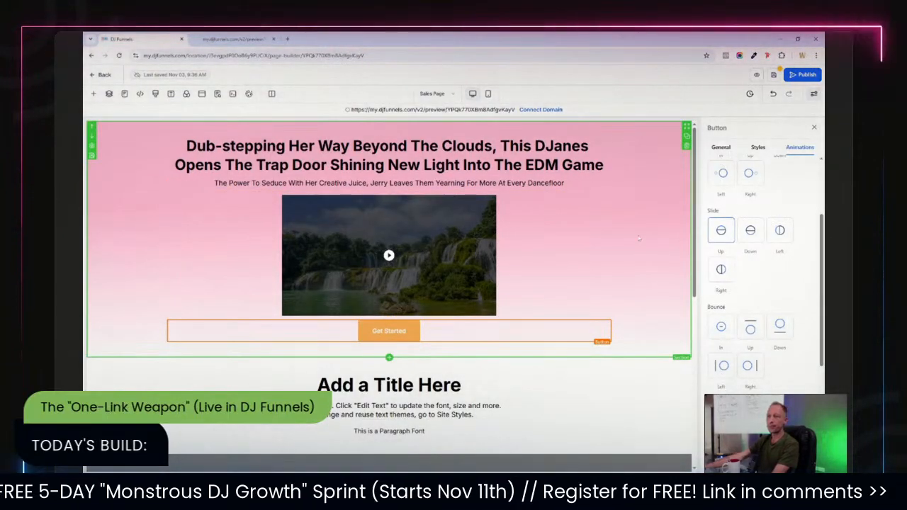
left_click(134, 273)
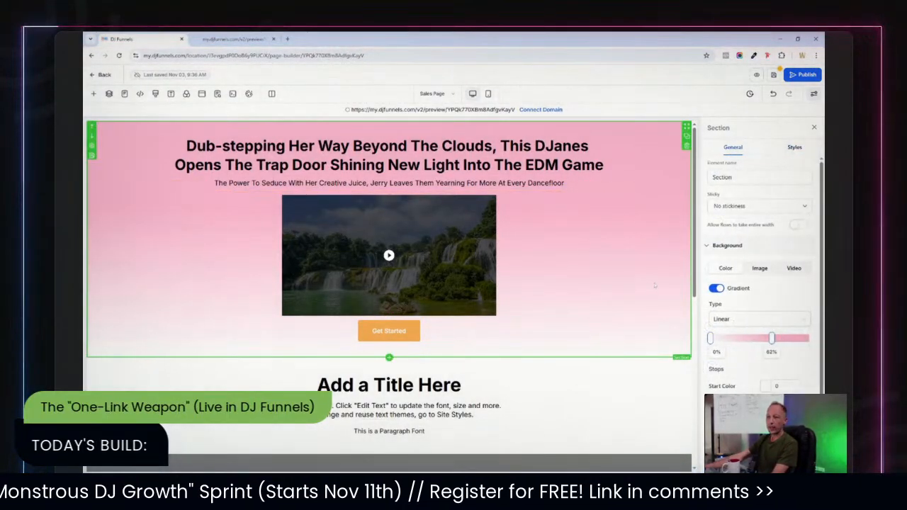
Split the 'Add a Title Here' row into two columns, duplicating its text content.
scroll(389, 284, "down", 2)
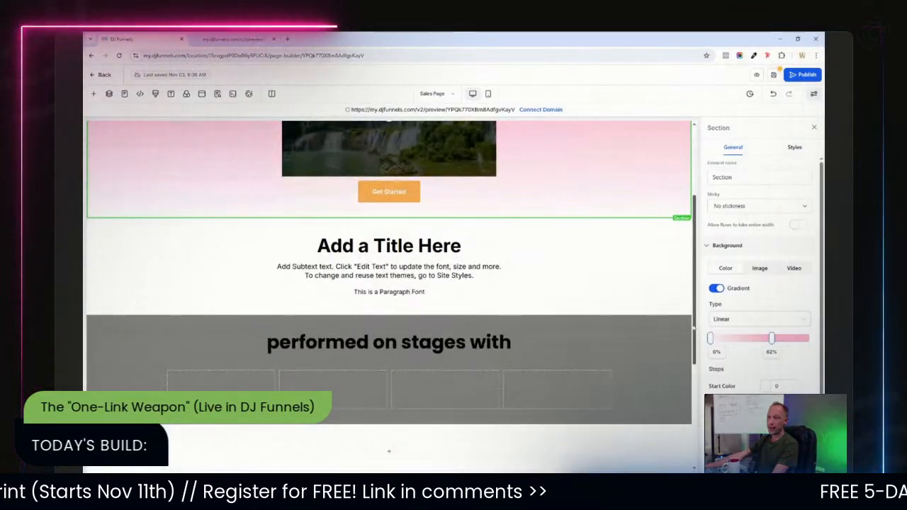
scroll(633, 233, "up", 2)
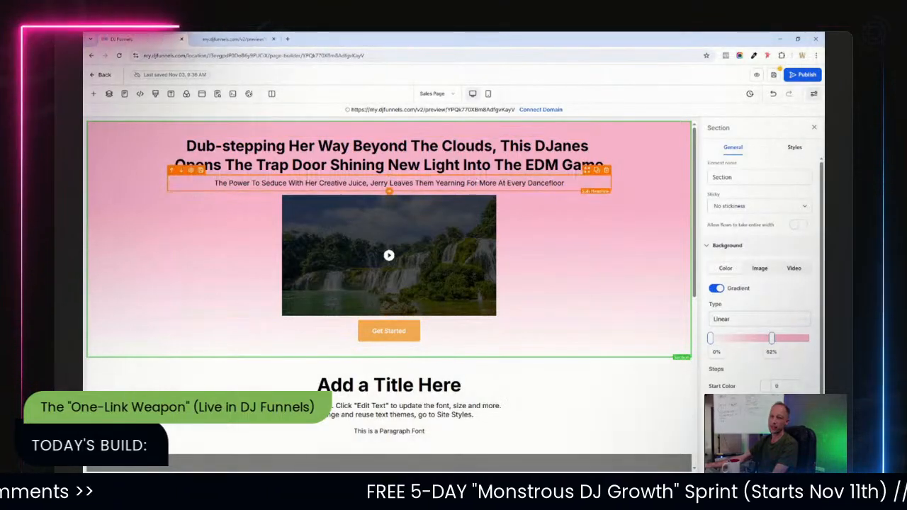
scroll(697, 221, "down", 1)
left_click_drag(697, 222, 699, 288)
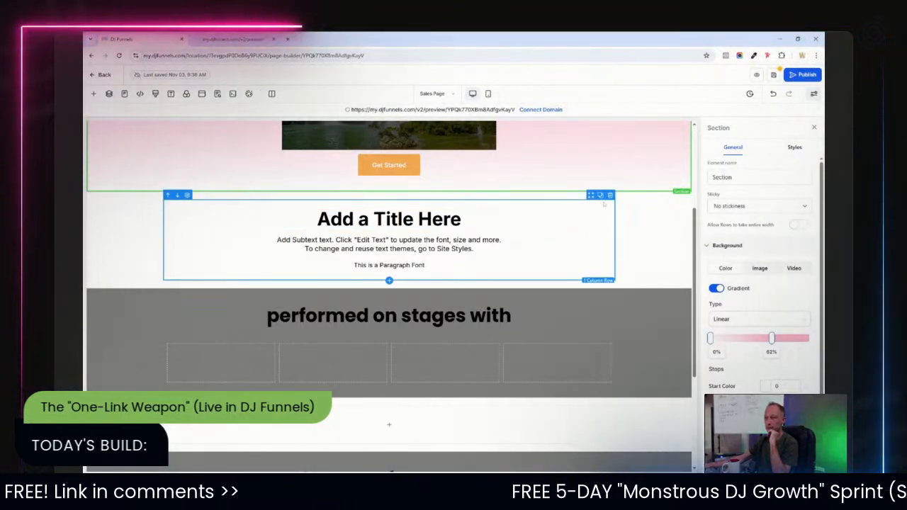
left_click(599, 199)
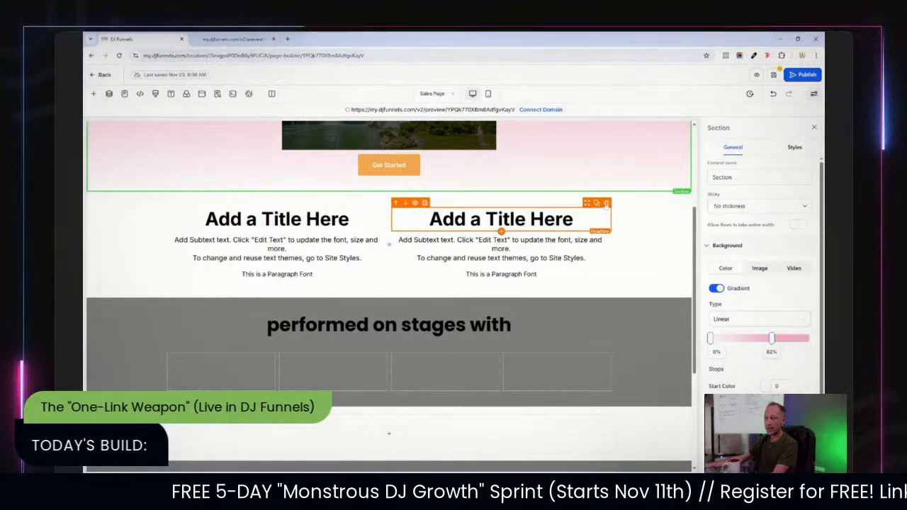
Delete the headline, subtext and paragraph from the new second column.
left_click(607, 203)
left_click(607, 215)
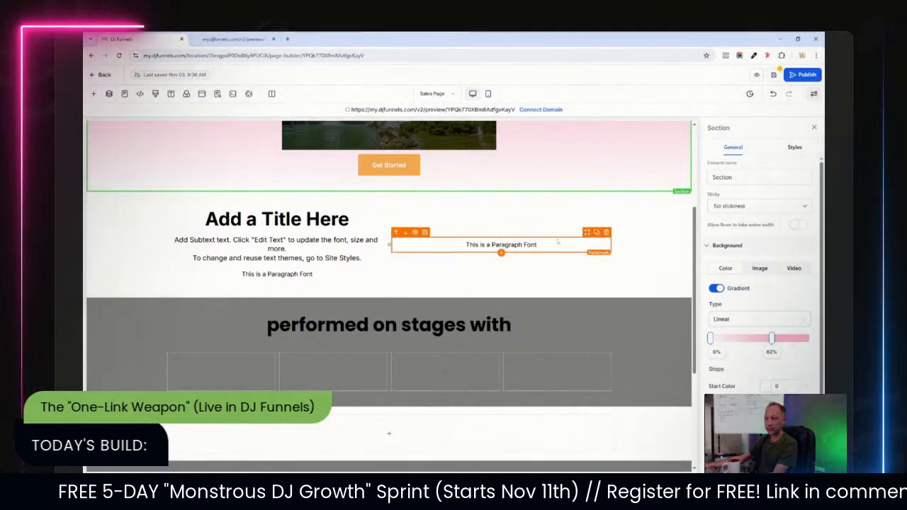
left_click(606, 233)
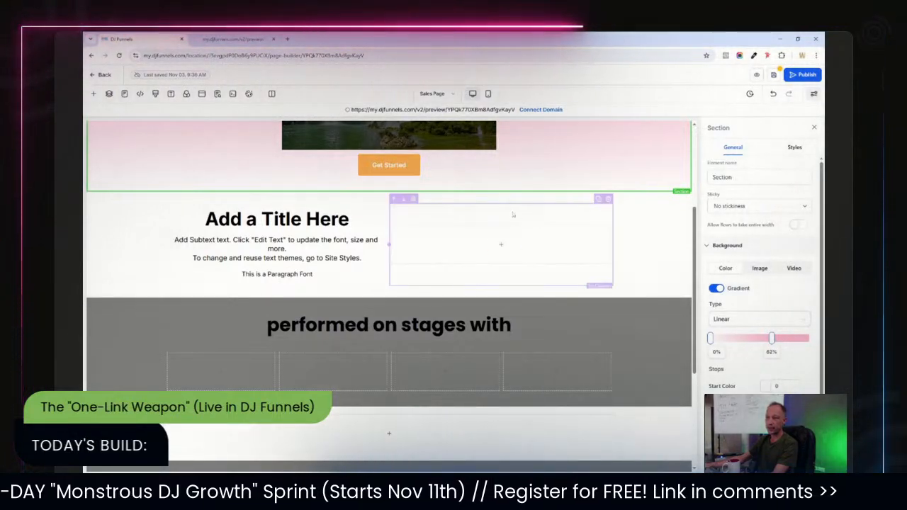
Add an Image element to the empty second column.
left_click(501, 245)
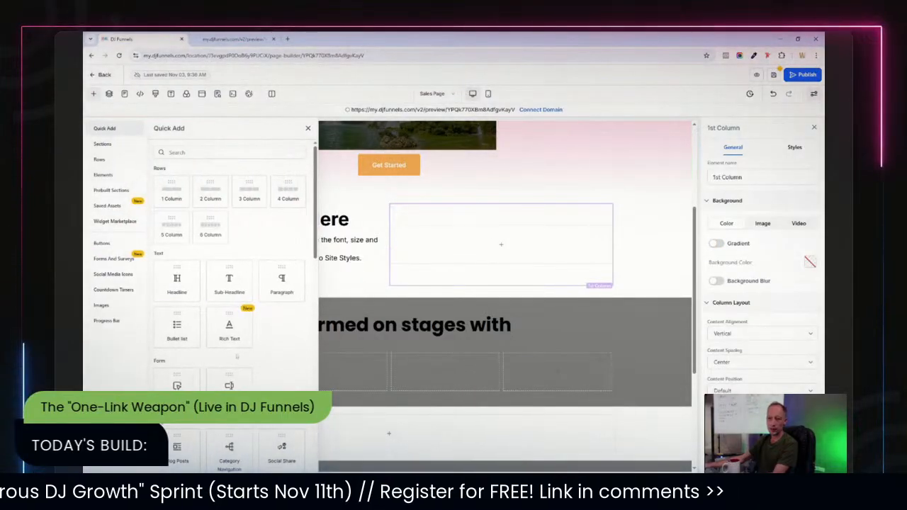
scroll(237, 356, "down", 2)
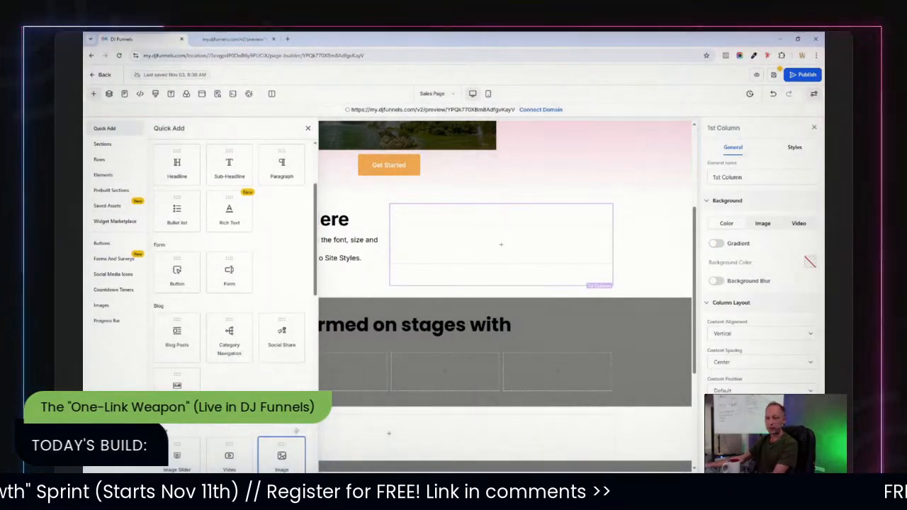
left_click(282, 456)
left_click(546, 202)
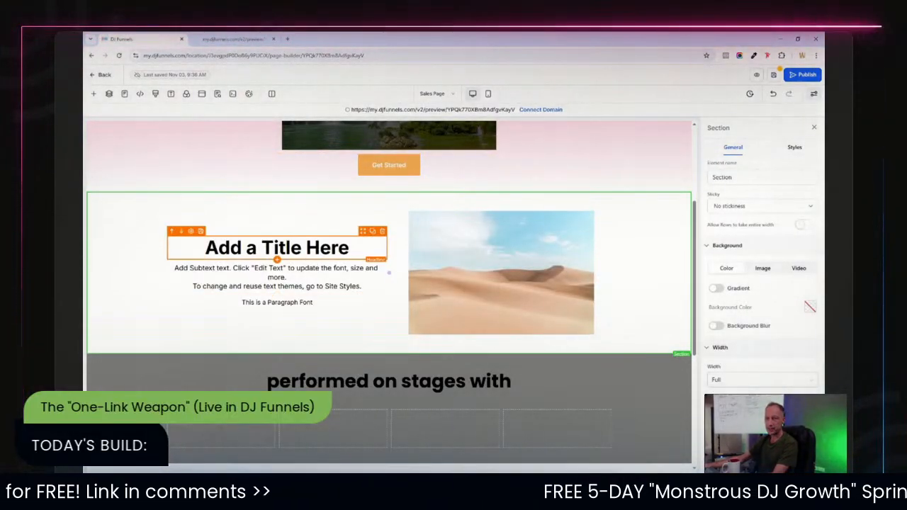
Replace the left column's 'Add a Title Here' headline with the pasted 'The Power To Seduce…' text.
left_click(297, 248)
double_click(298, 247)
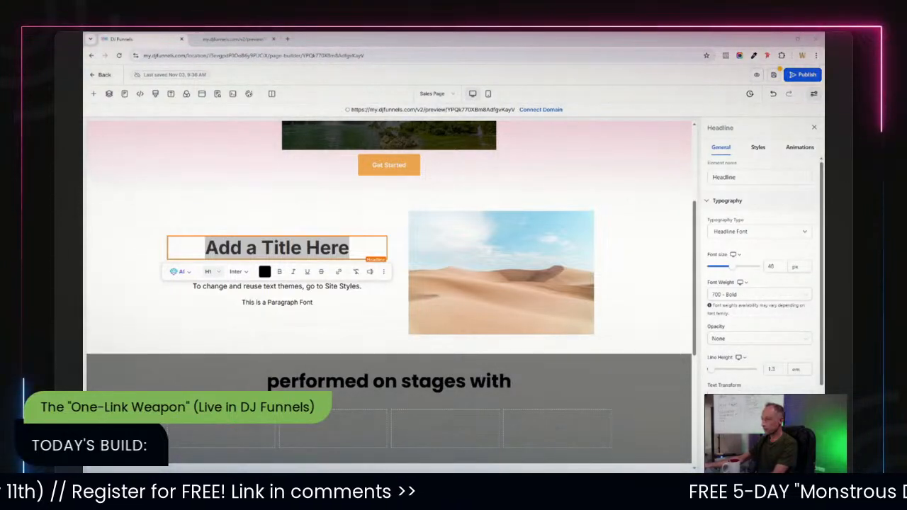
left_click(330, 256)
triple_click(330, 256)
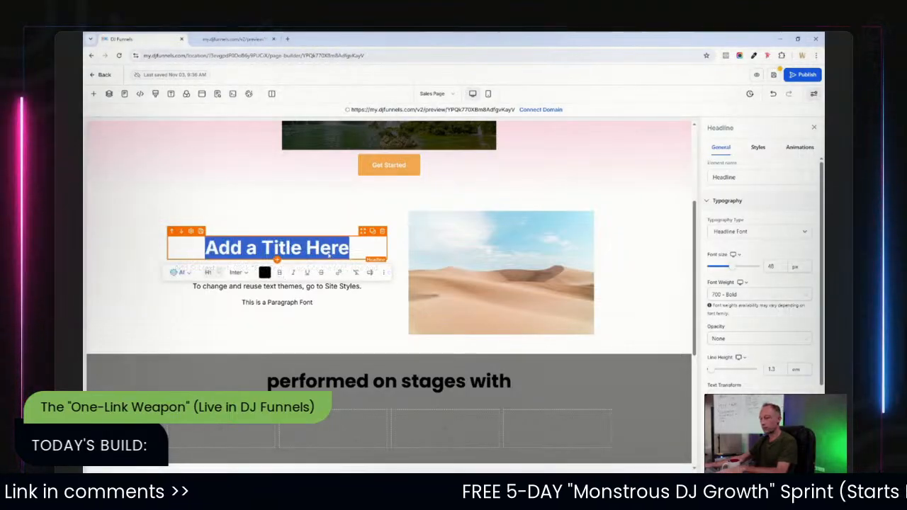
type("The Power To Seduce With Her Creative Juice, Jerry Leaves Them Yearning For More At Every Dancefloor")
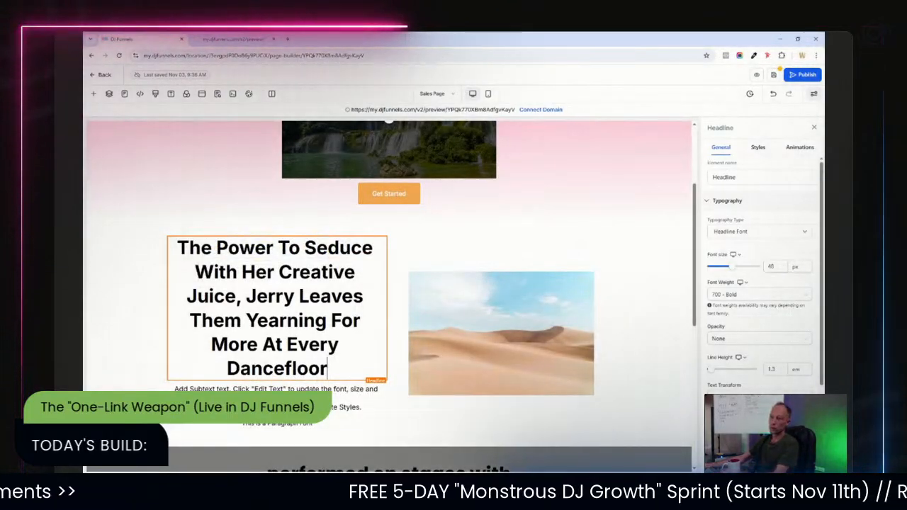
Set the new headline's font size to 32 px.
left_click_drag(777, 267, 757, 267)
type("32")
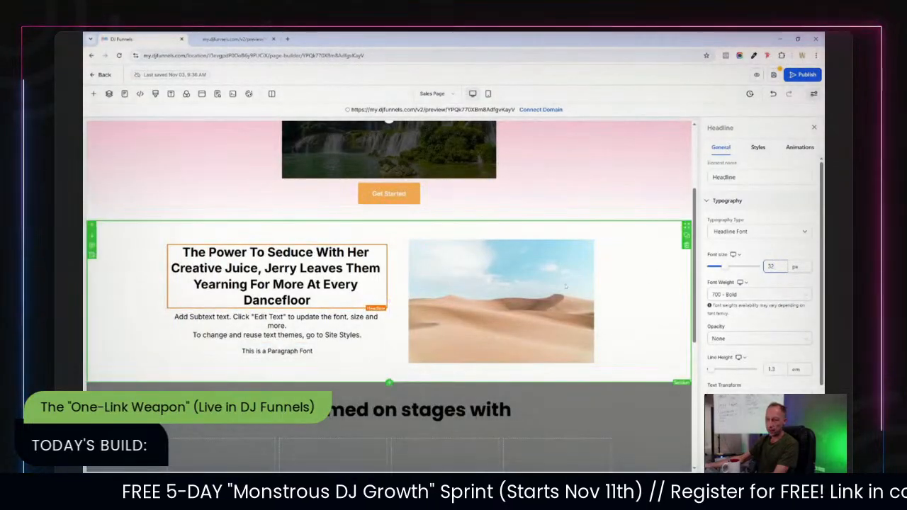
Widen the left text column by moving the divider between the two columns.
left_click(476, 226)
left_click_drag(388, 301, 419, 300)
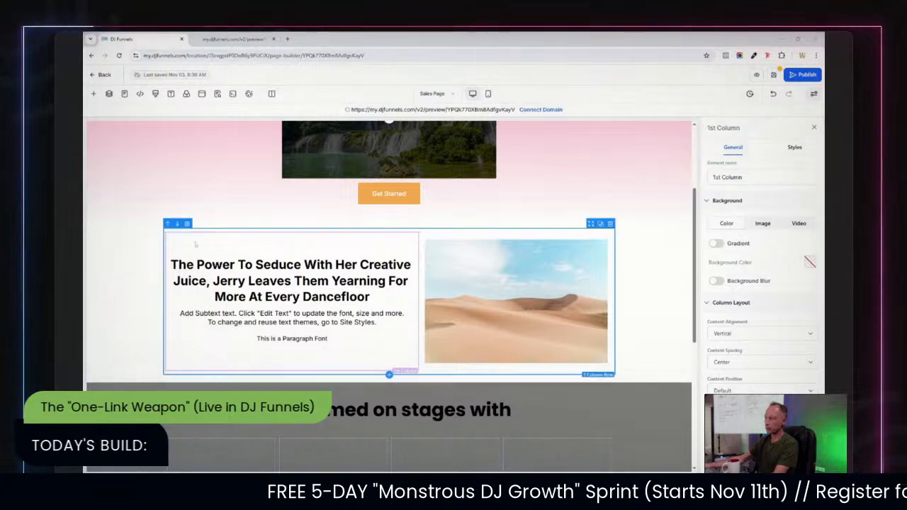
Duplicate the Get Started button and place the copy in the left column below the paragraph.
left_click(238, 312)
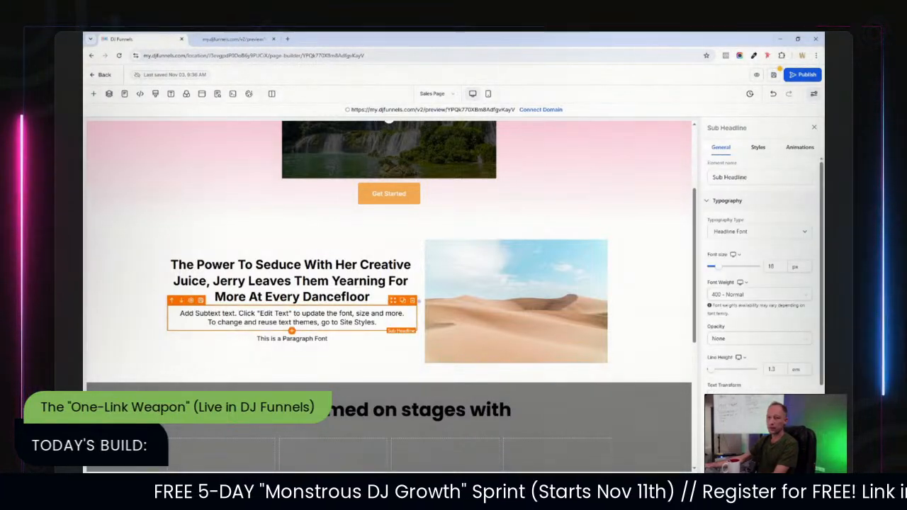
left_click(328, 339)
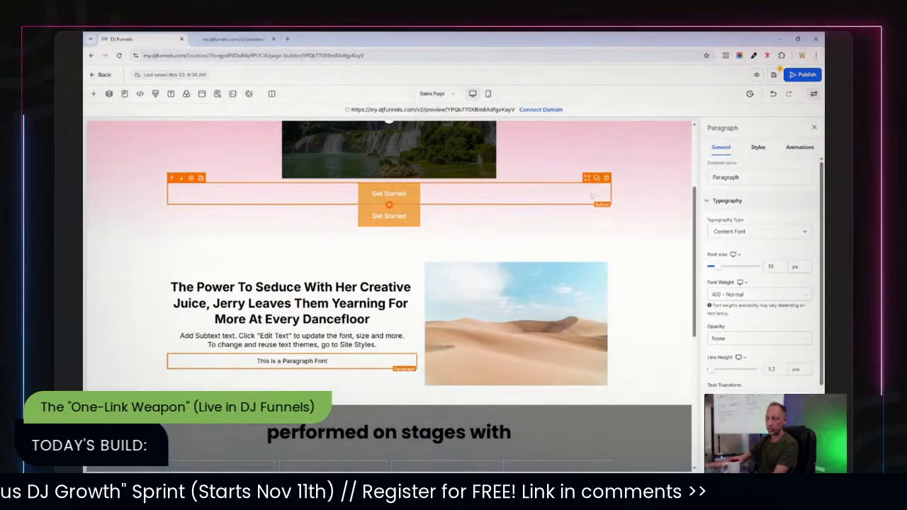
left_click_drag(587, 179, 292, 331)
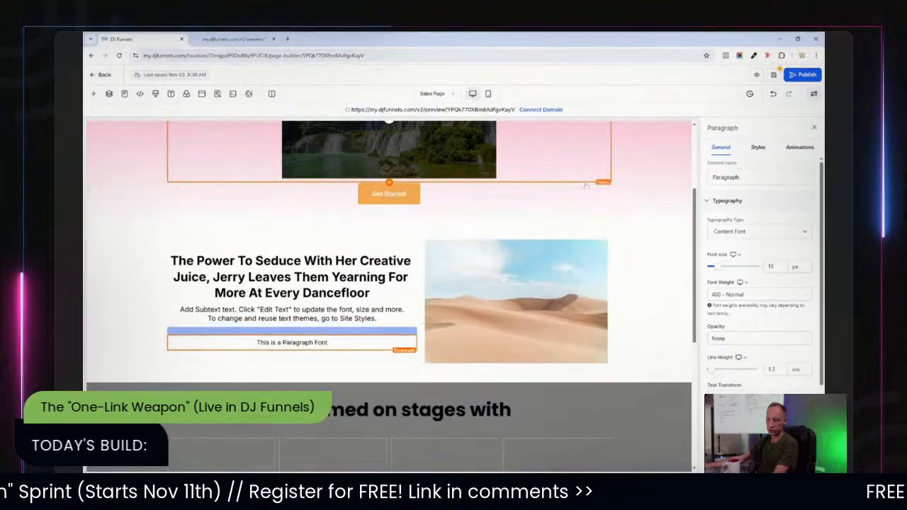
left_click_drag(377, 356, 377, 350)
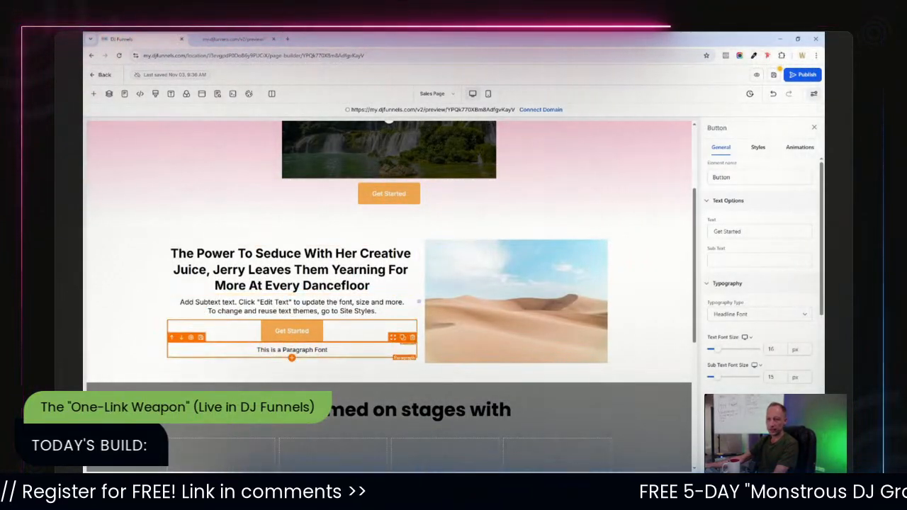
left_click(172, 339)
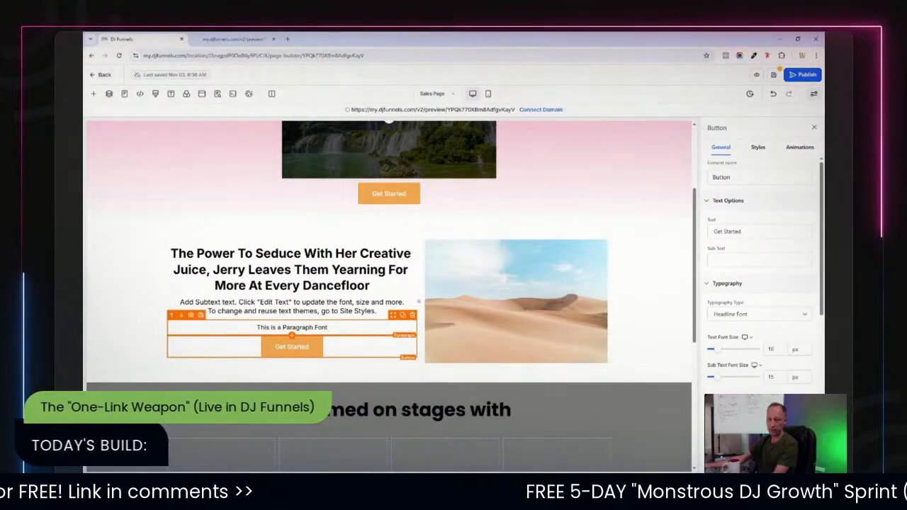
Scroll through the page to review the new two-column section.
left_click(360, 328)
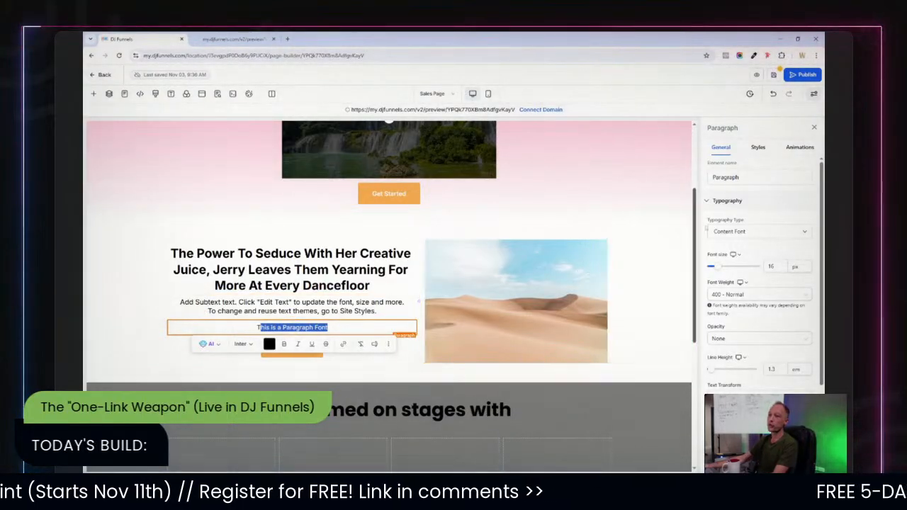
scroll(389, 284, "down", 5)
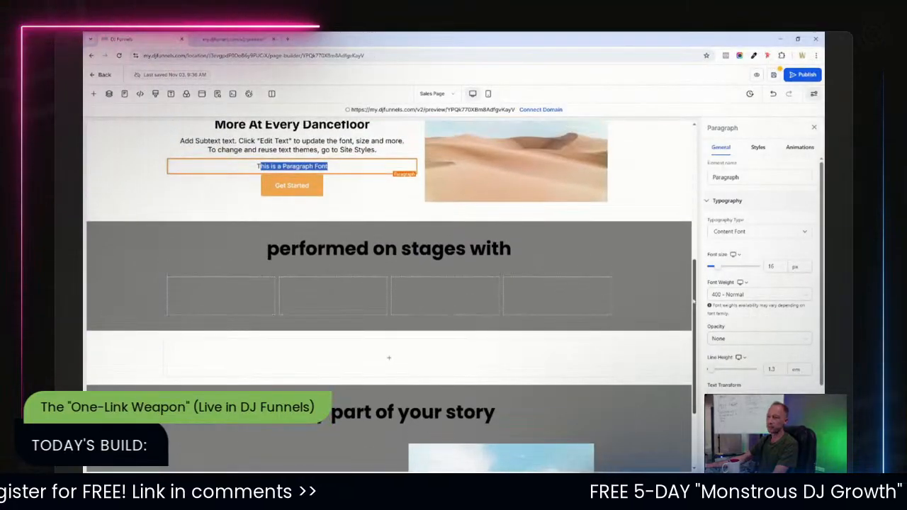
scroll(389, 284, "up", 1)
scroll(388, 283, "down", 1)
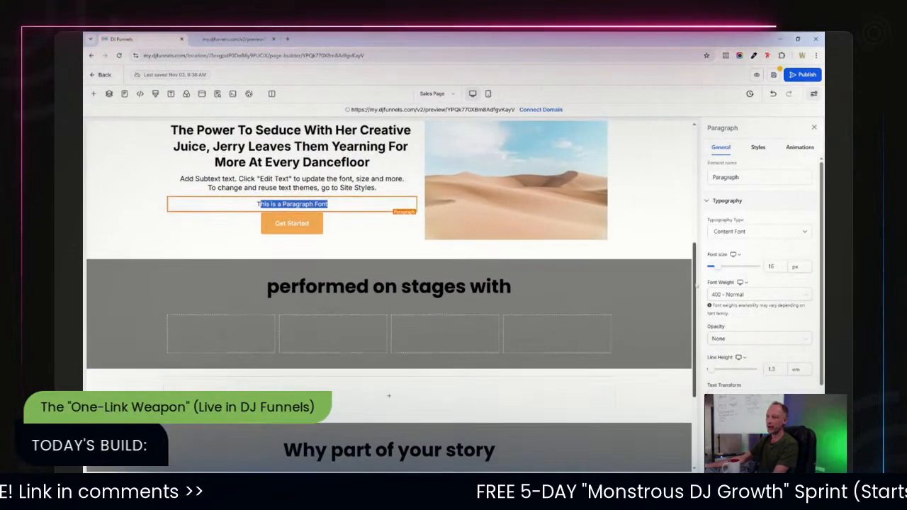
scroll(389, 284, "up", 1)
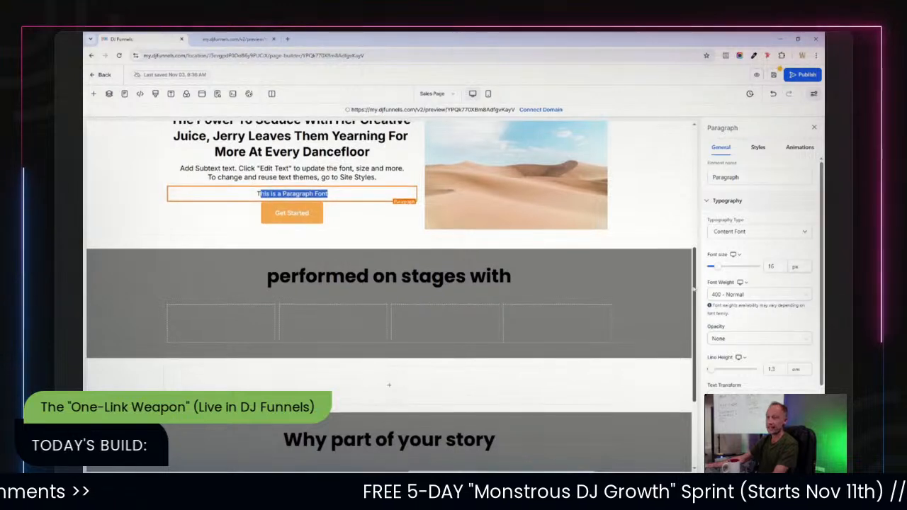
scroll(388, 284, "up", 3)
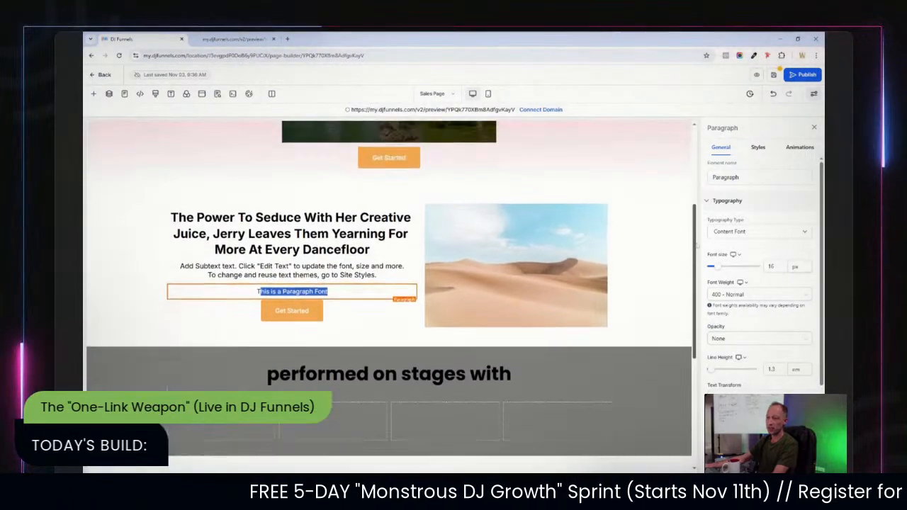
scroll(686, 226, "up", 2)
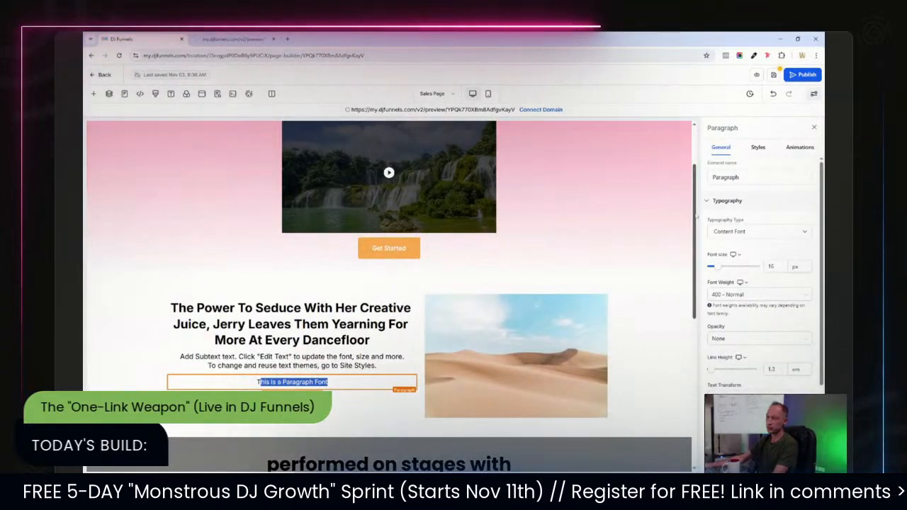
scroll(687, 226, "up", 2)
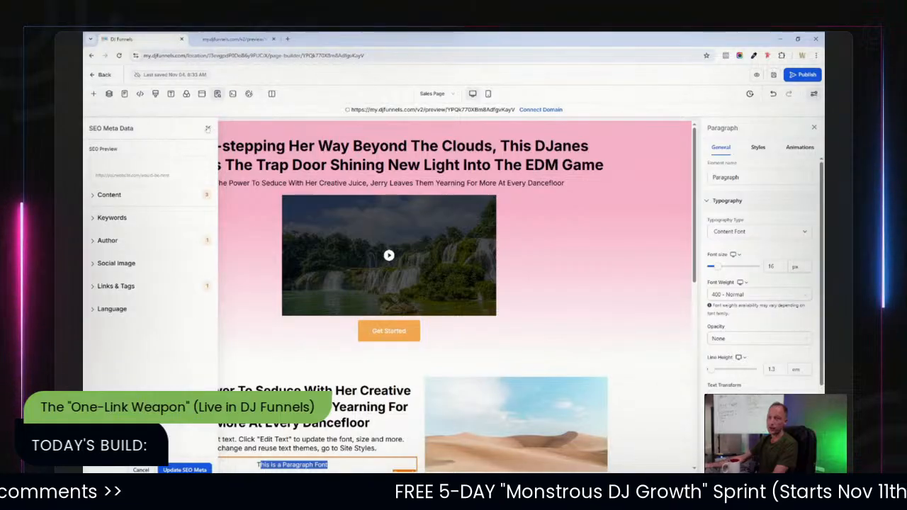
left_click(207, 128)
scroll(349, 249, "down", 5)
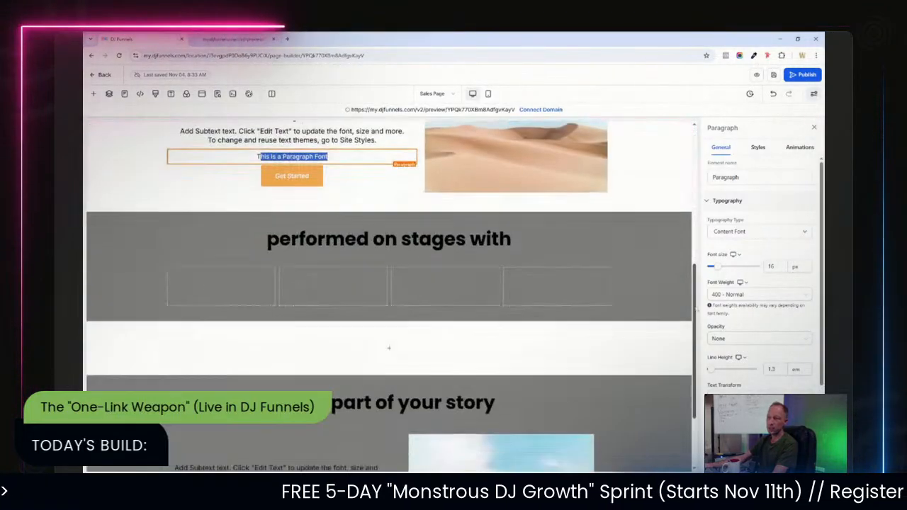
Examine the 'performed on stages with' section and its surroundings.
left_click(361, 220)
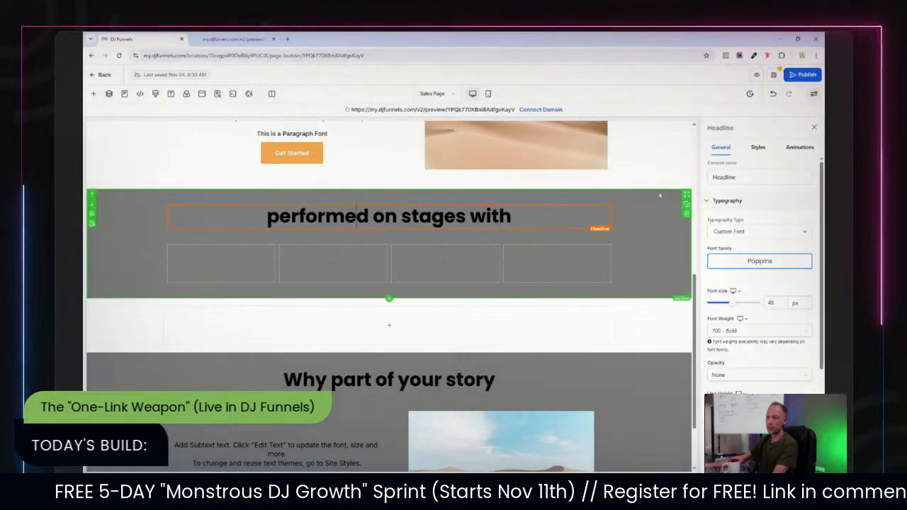
scroll(389, 283, "up", 2)
scroll(389, 283, "up", 2)
scroll(389, 284, "down", 1)
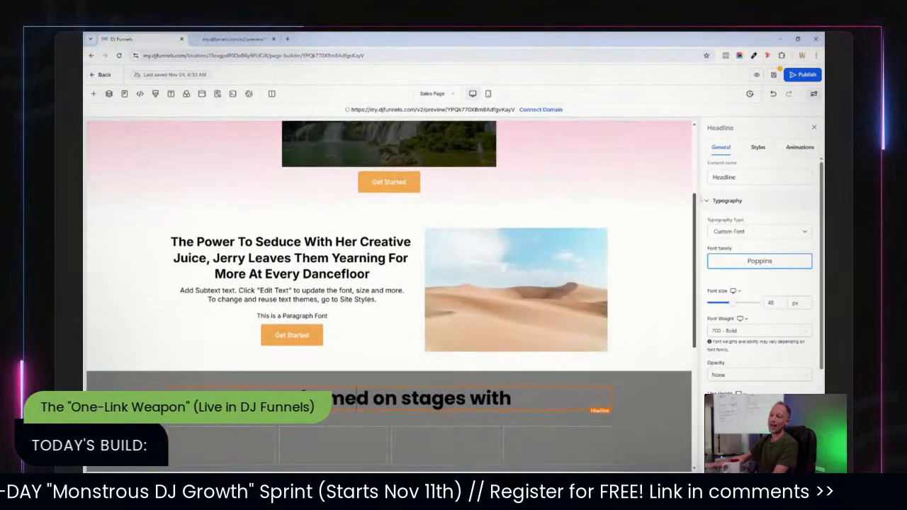
scroll(389, 284, "up", 2)
scroll(389, 283, "down", 5)
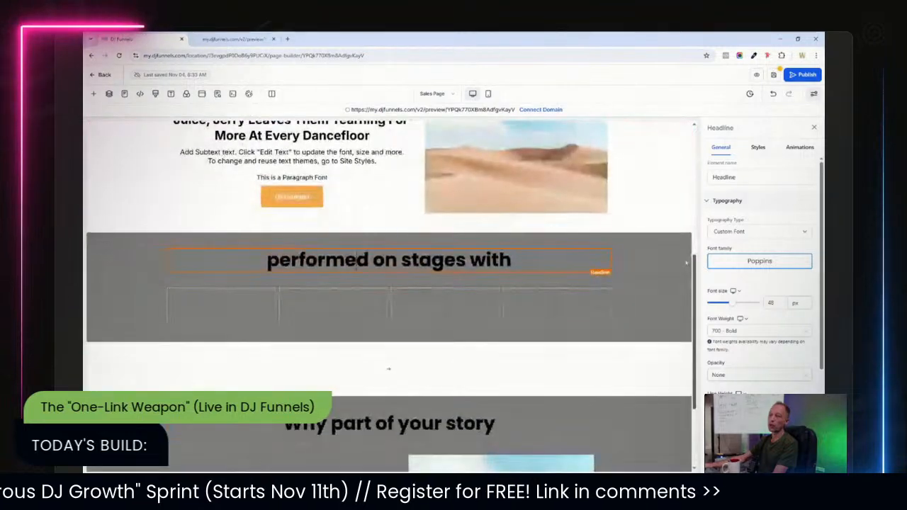
scroll(389, 284, "up", 4)
scroll(639, 202, "down", 4)
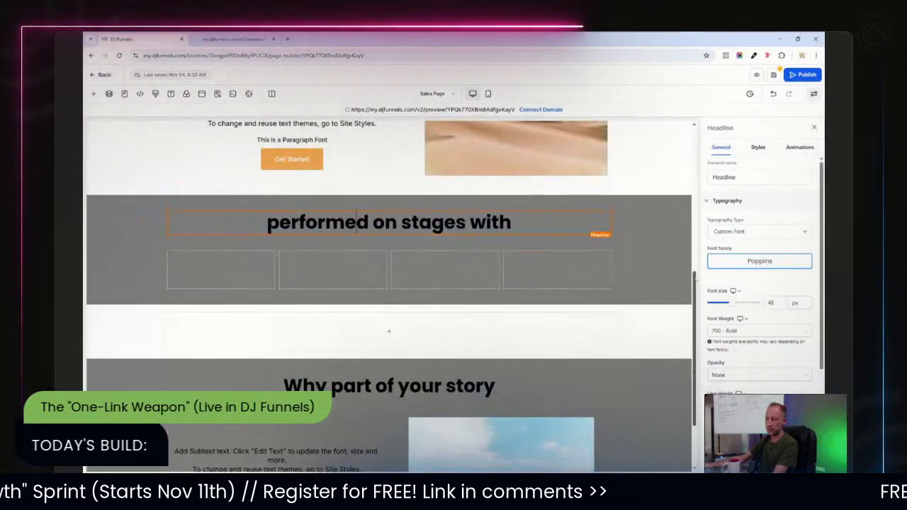
Set the 'performed on stages with' section's background color to the default Gray.
left_click(639, 202)
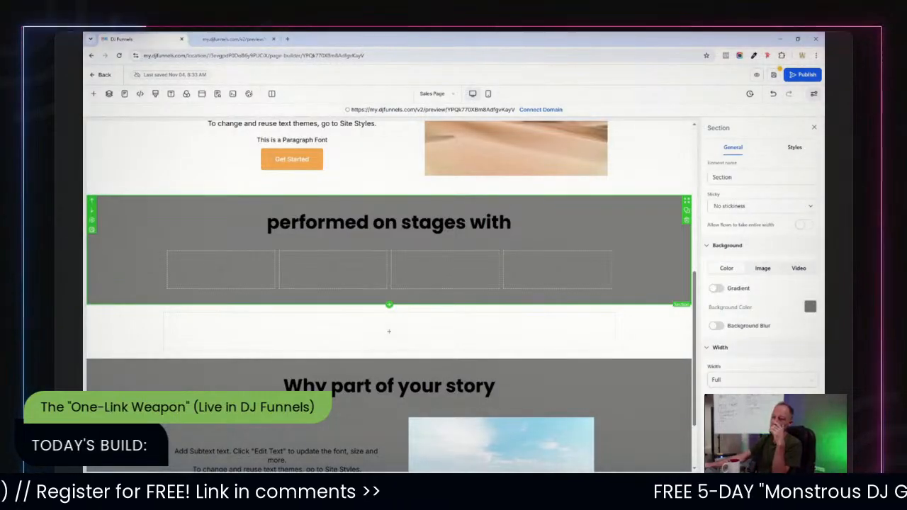
left_click(810, 306)
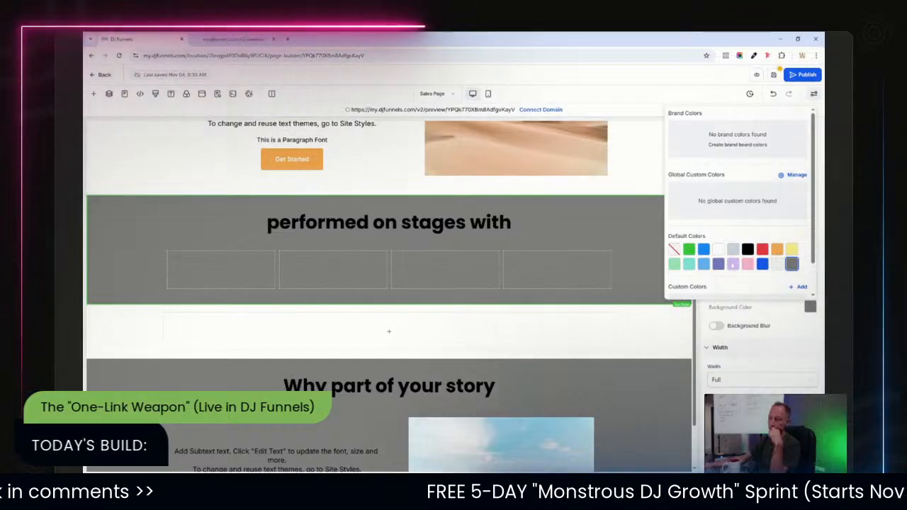
left_click(733, 249)
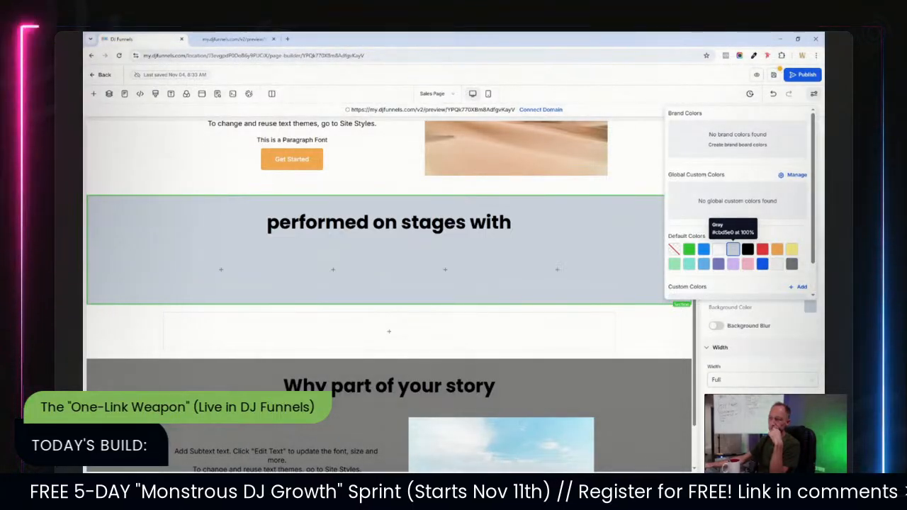
left_click(777, 264)
left_click(735, 249)
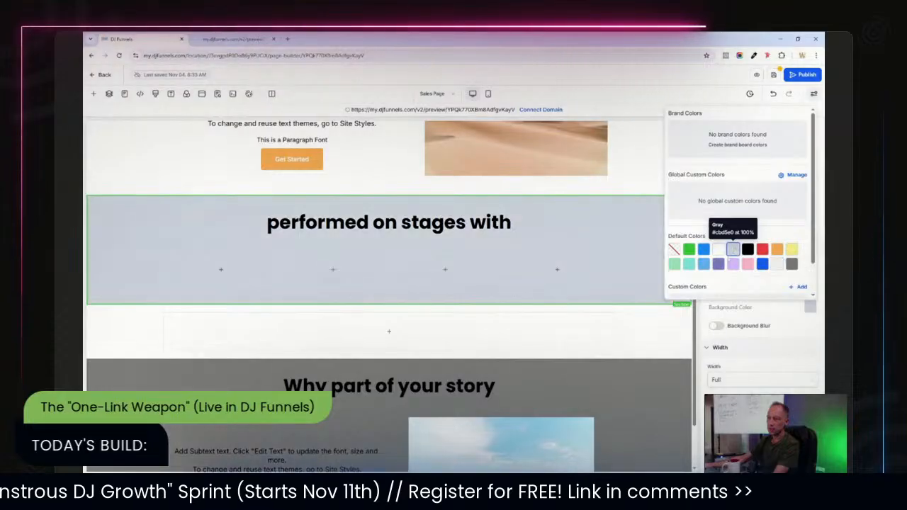
Set the 'performed on stages with' headline's font weight to 600 - Semi-Bold.
left_click(509, 223)
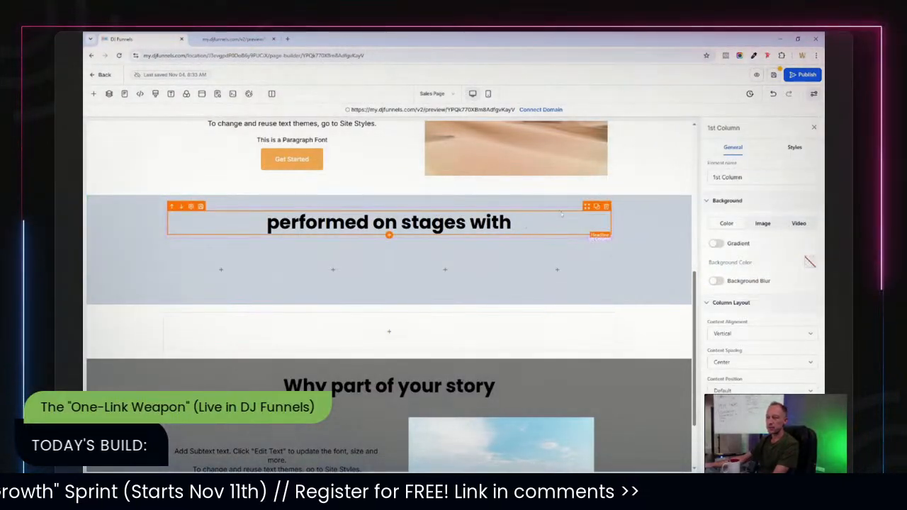
left_click(517, 224)
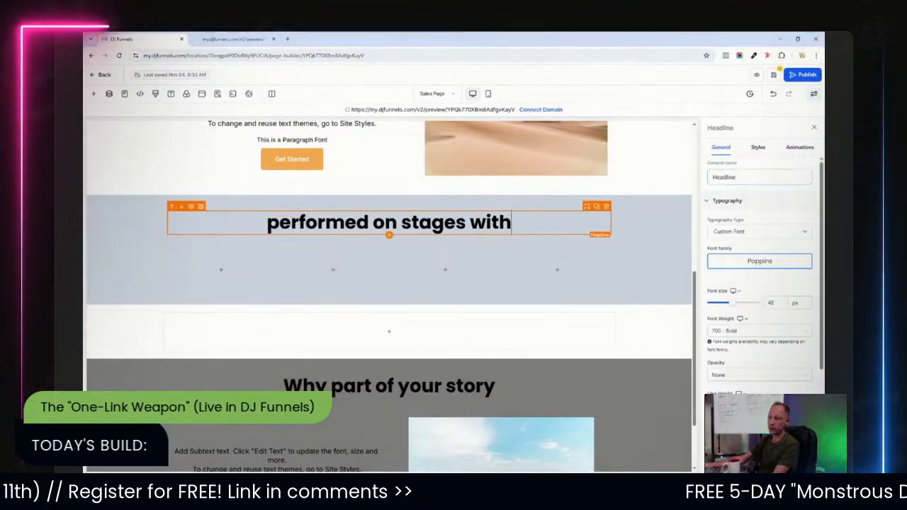
scroll(734, 359, "down", 2)
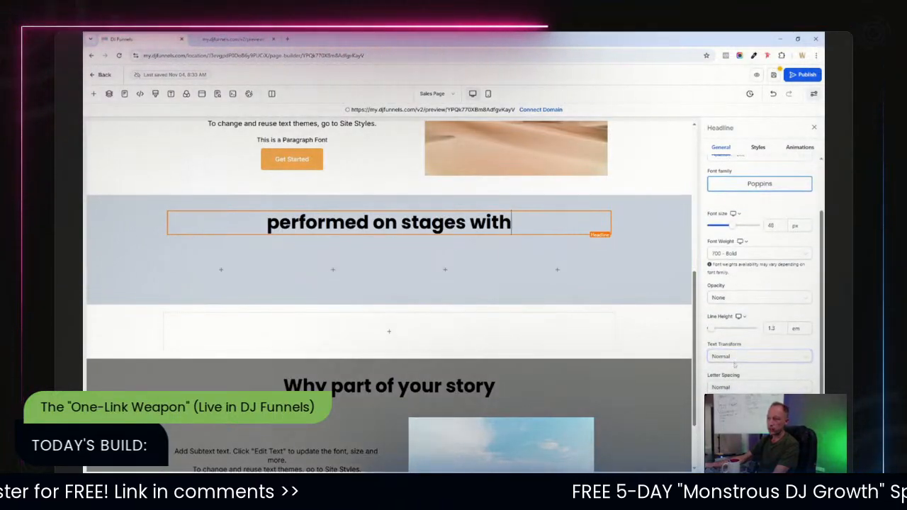
left_click(738, 254)
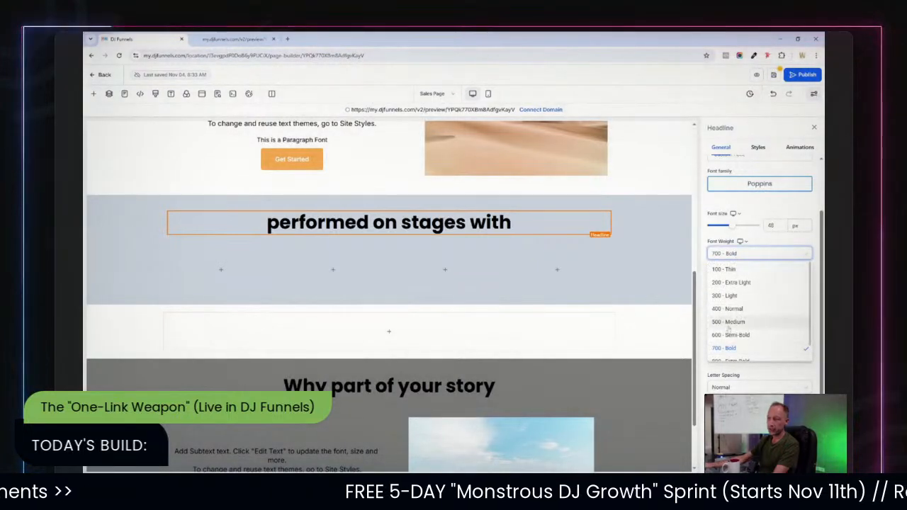
left_click(731, 335)
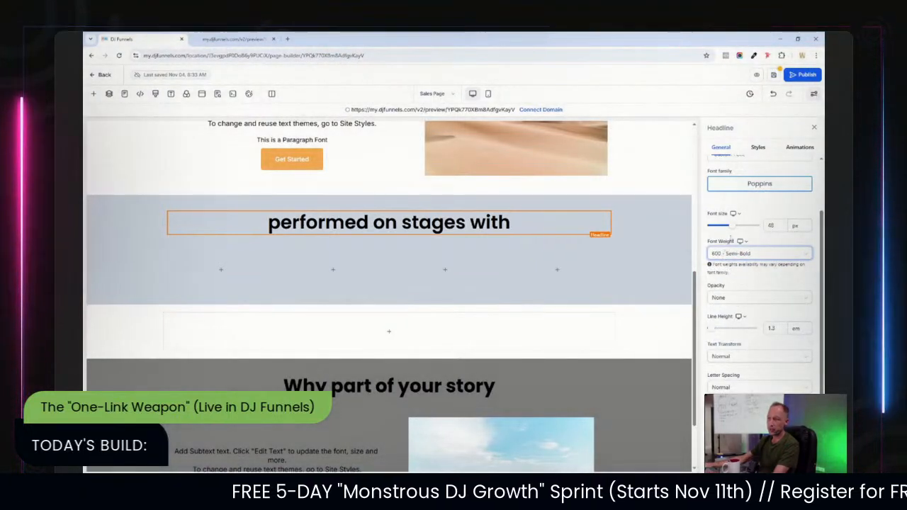
Set the headline's text transform to Capitalize.
scroll(733, 314, "down", 2)
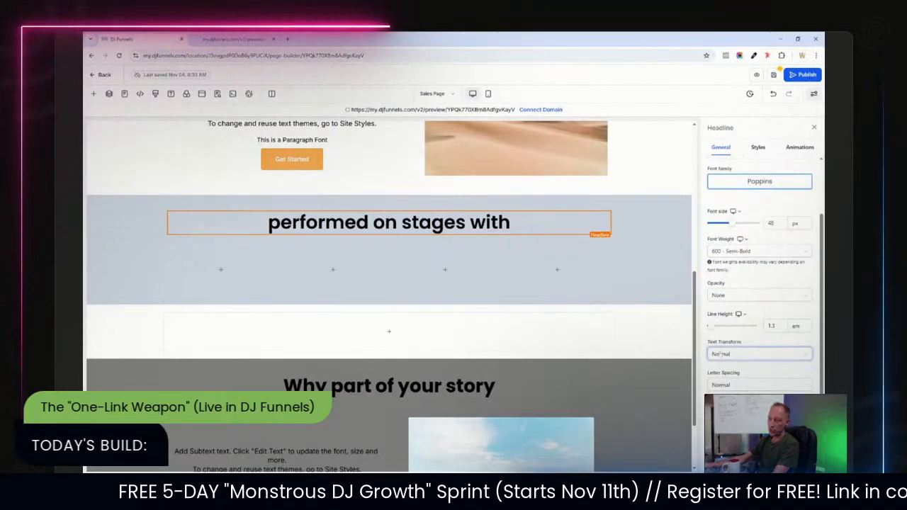
left_click(733, 278)
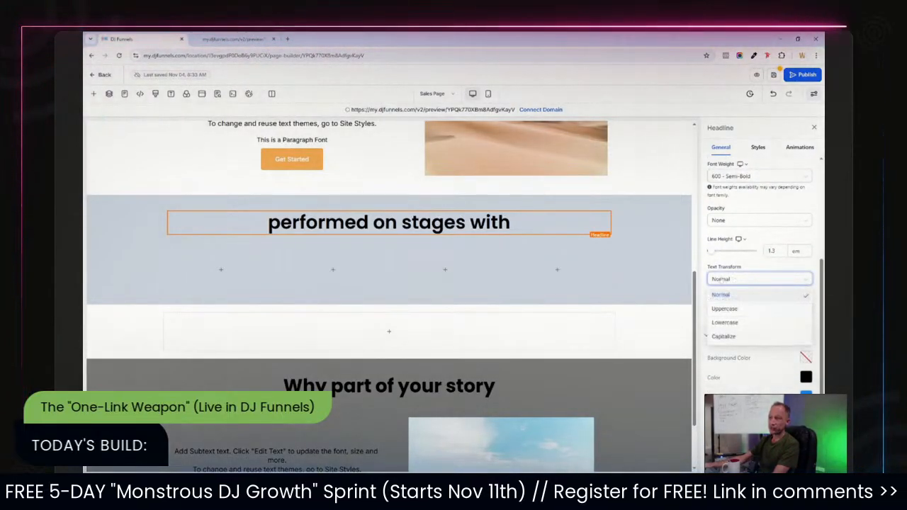
left_click(724, 309)
left_click(734, 279)
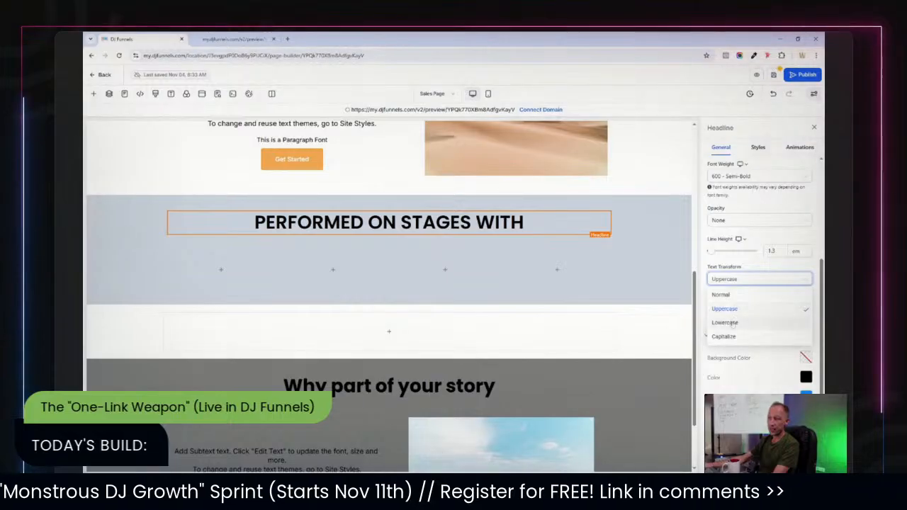
left_click(734, 323)
left_click(725, 337)
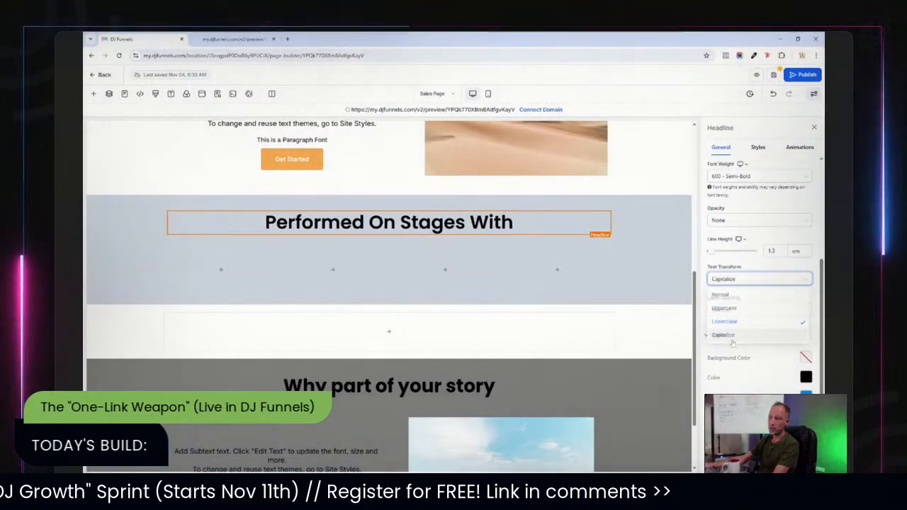
left_click(640, 227)
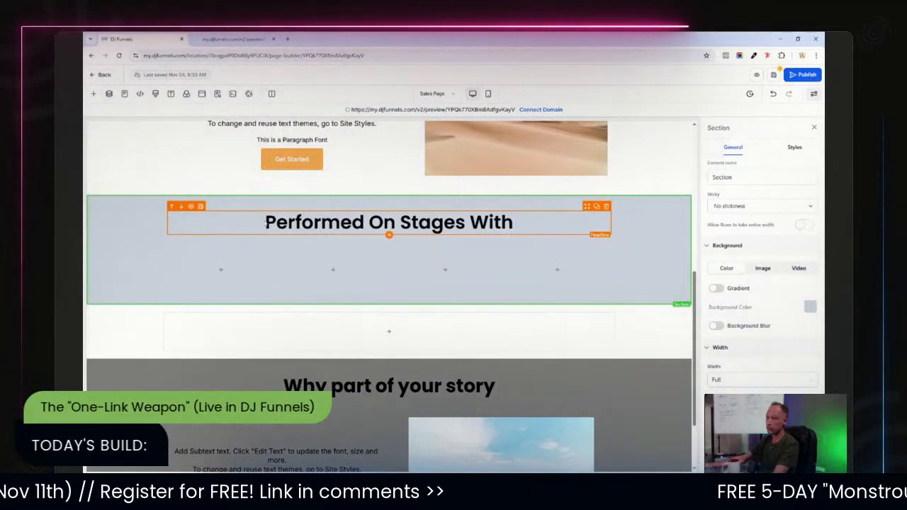
left_click_drag(284, 223, 270, 223)
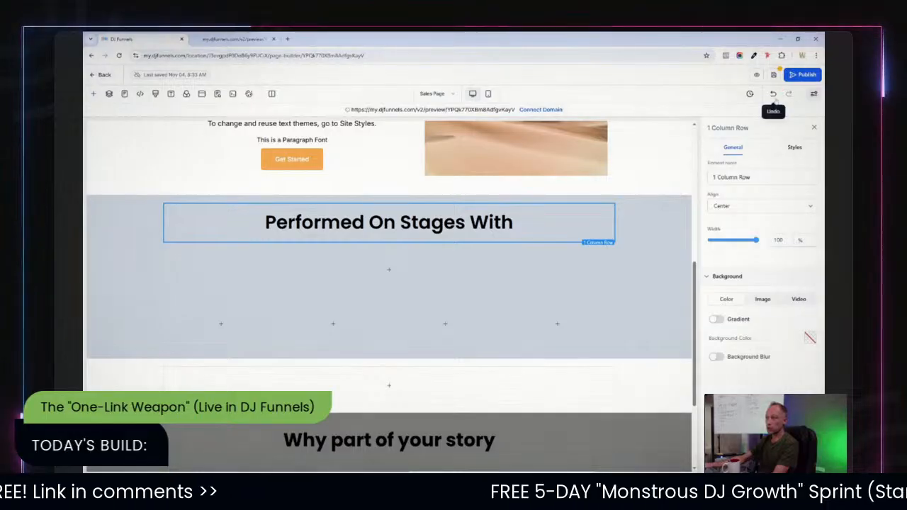
left_click(773, 93)
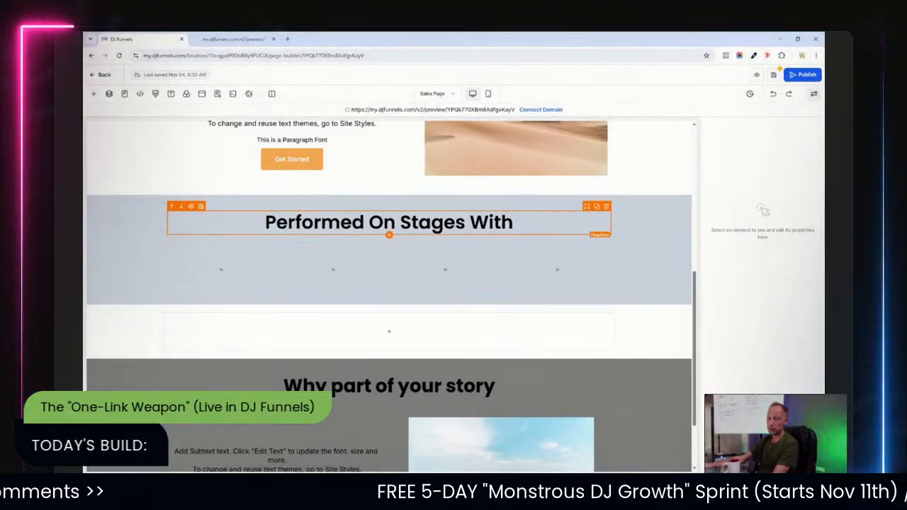
Add an image to the section's first column and set it to the DJ MAG logo from media storage.
left_click(221, 270)
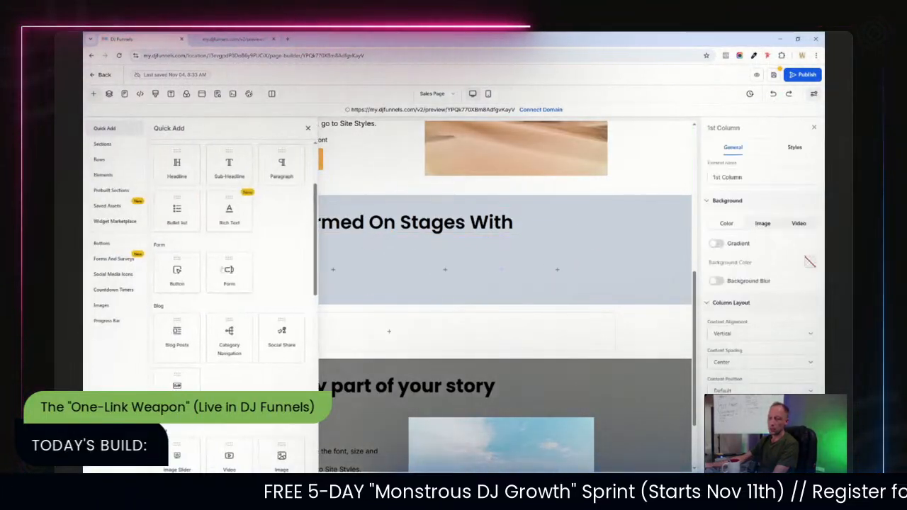
left_click(281, 459)
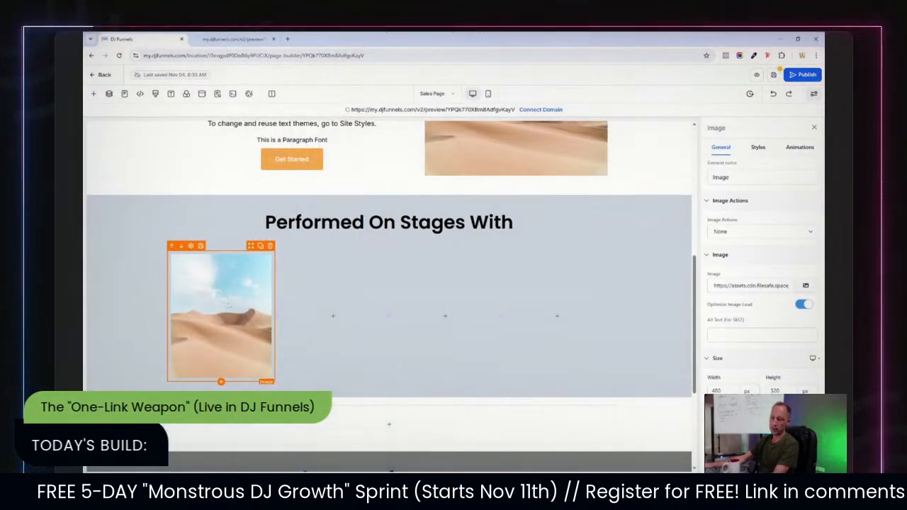
left_click(806, 285)
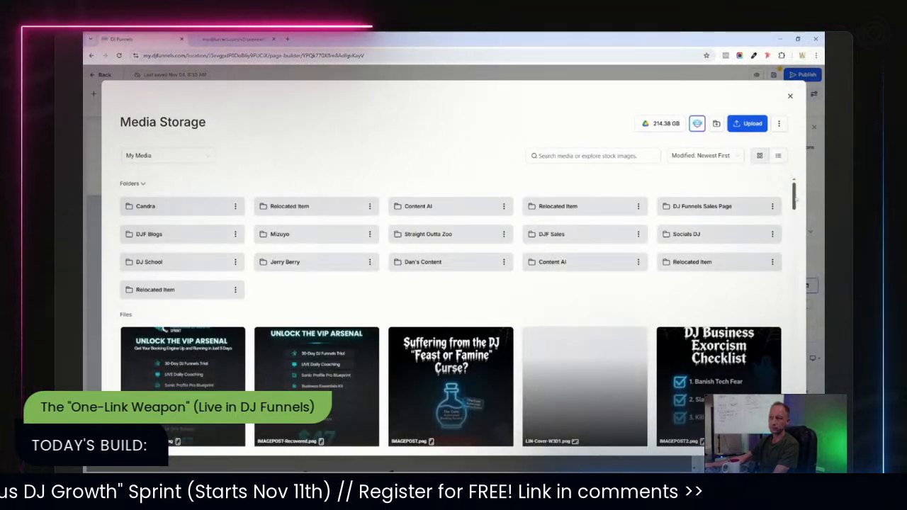
left_click_drag(794, 201, 794, 259)
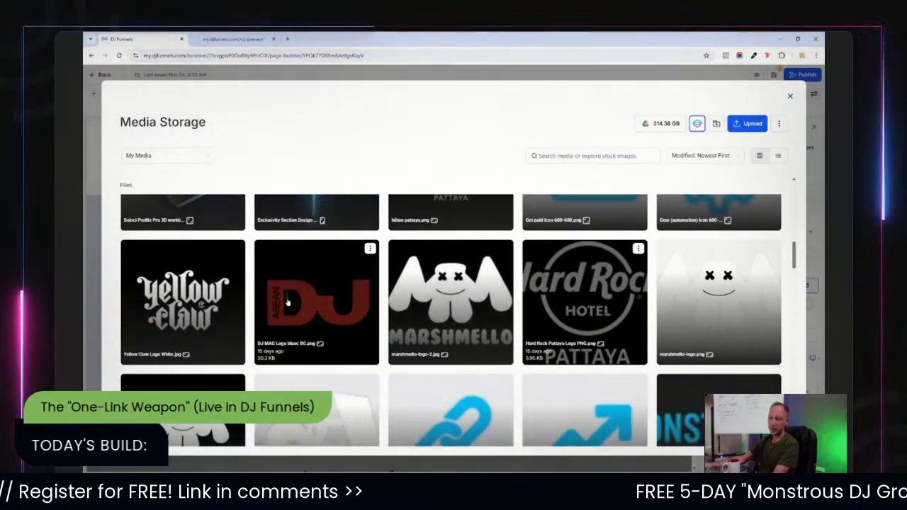
left_click(288, 302)
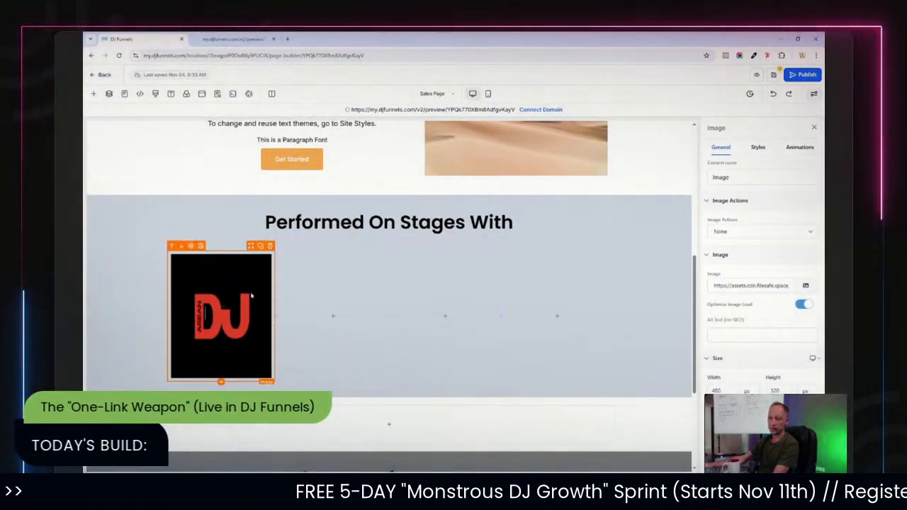
Duplicate the DJ MAG logo image and place copies so each of the four columns holds one.
left_click(260, 246)
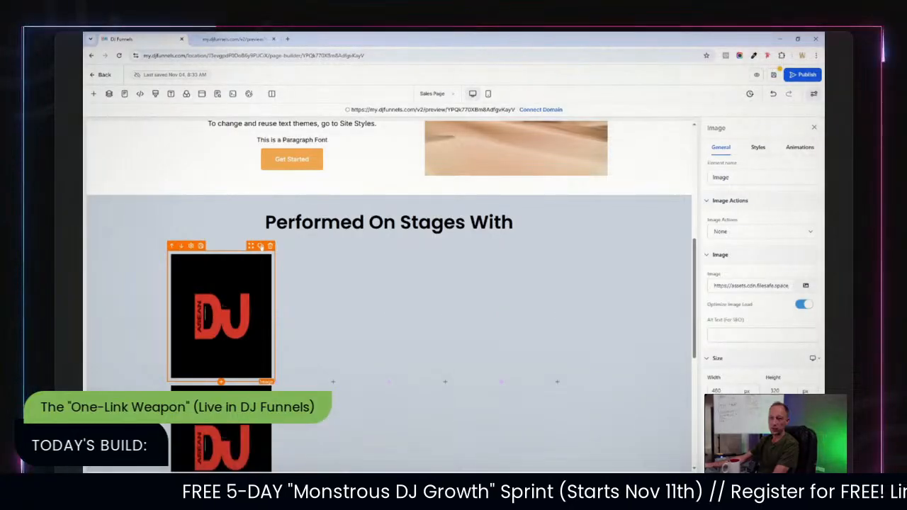
left_click_drag(251, 247, 303, 268)
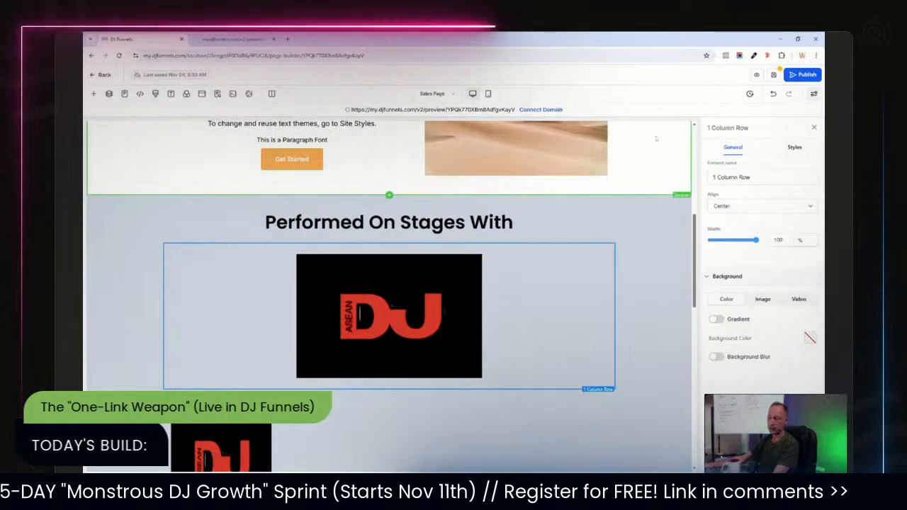
left_click(773, 93)
scroll(261, 318, "down", 2)
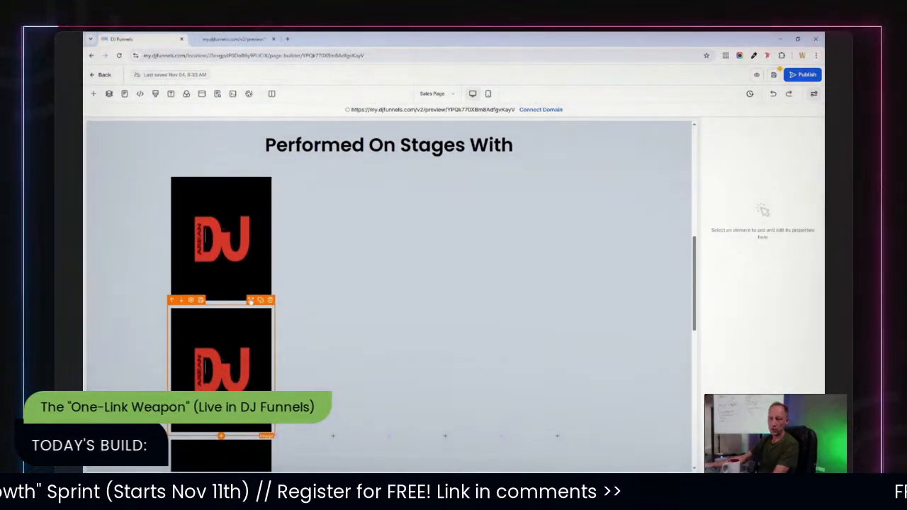
left_click_drag(251, 301, 337, 324)
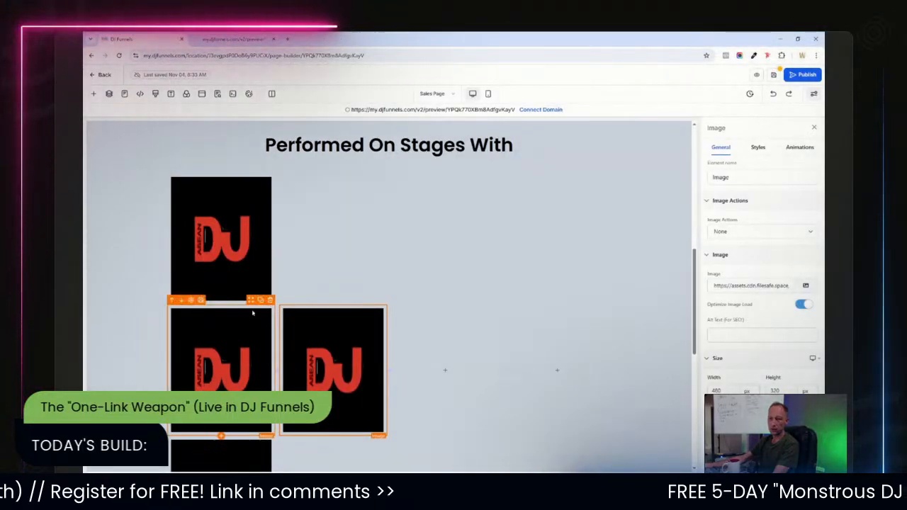
left_click_drag(251, 302, 443, 299)
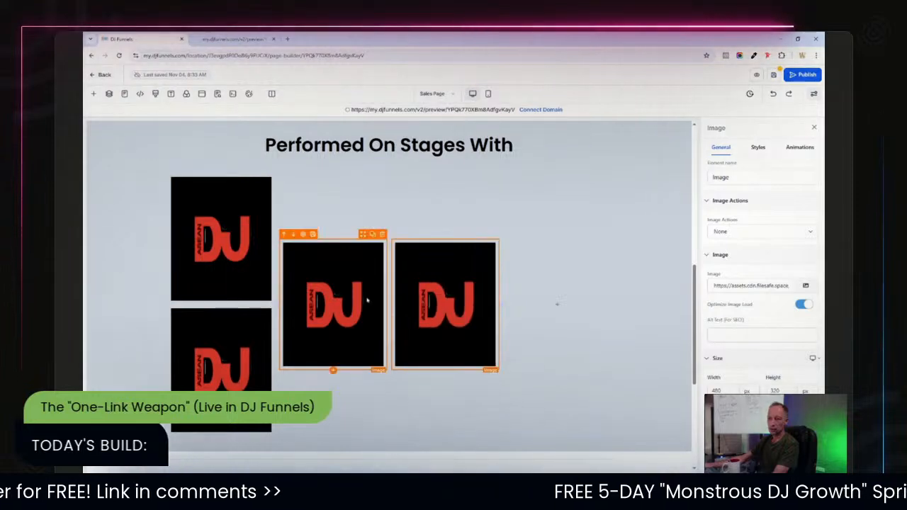
left_click_drag(252, 302, 544, 236)
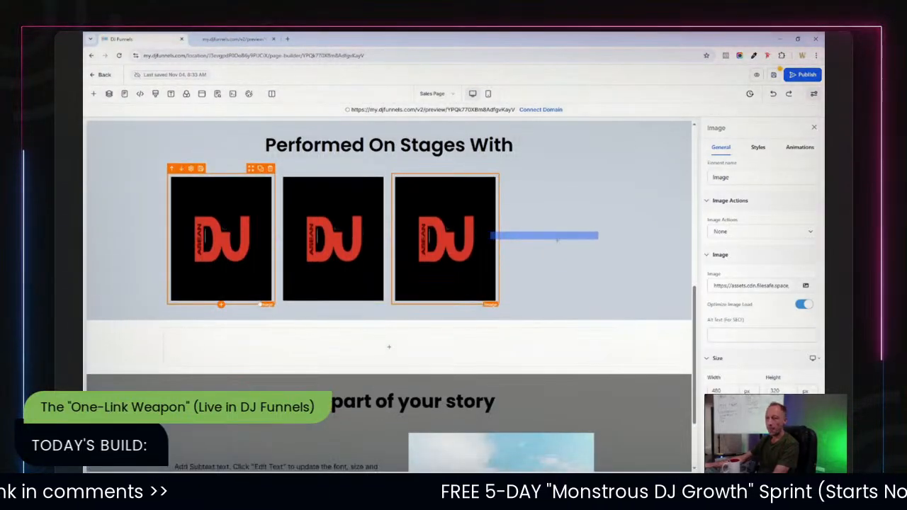
left_click_drag(578, 209, 567, 219)
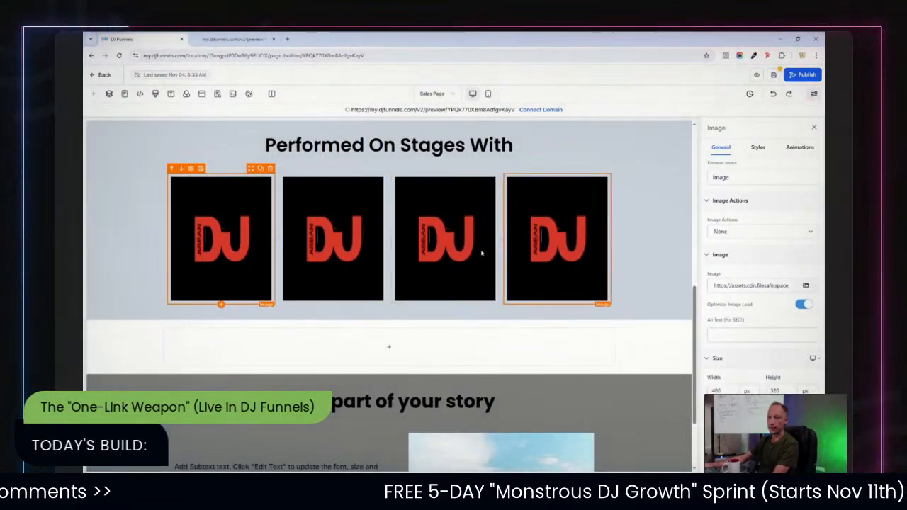
Resize the first logo image to 150 px wide and 100 px high.
left_click(238, 239)
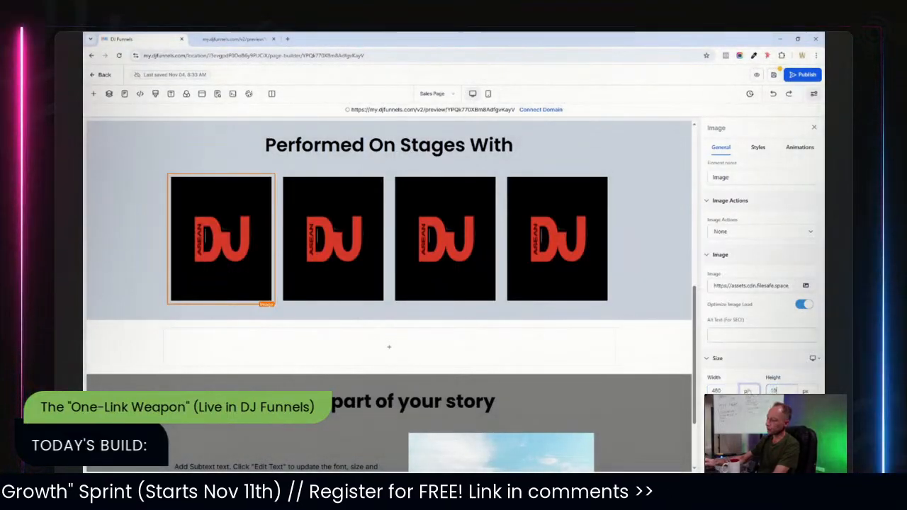
type("0")
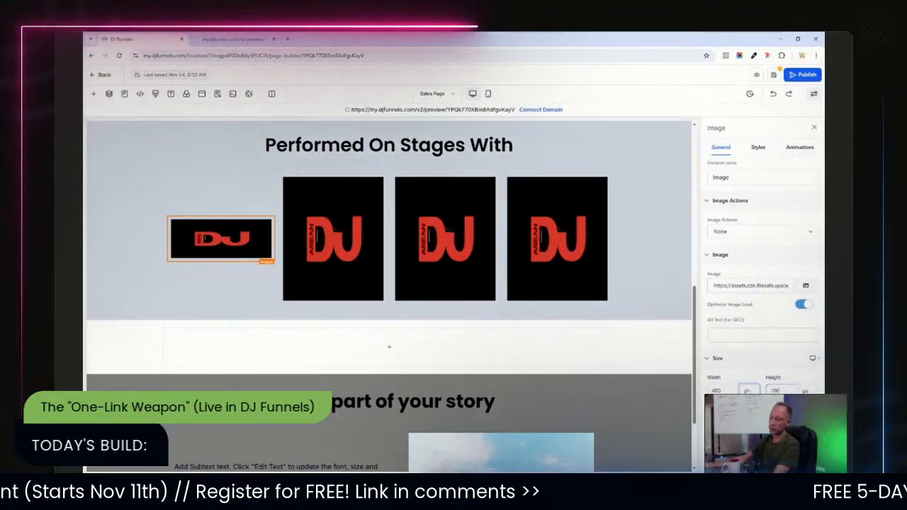
left_click_drag(722, 391, 718, 390)
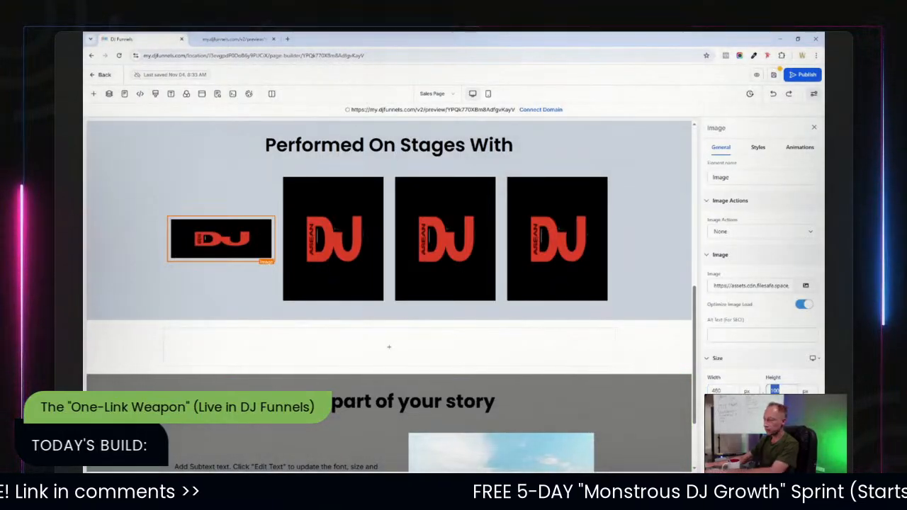
left_click_drag(722, 391, 699, 394)
type("150")
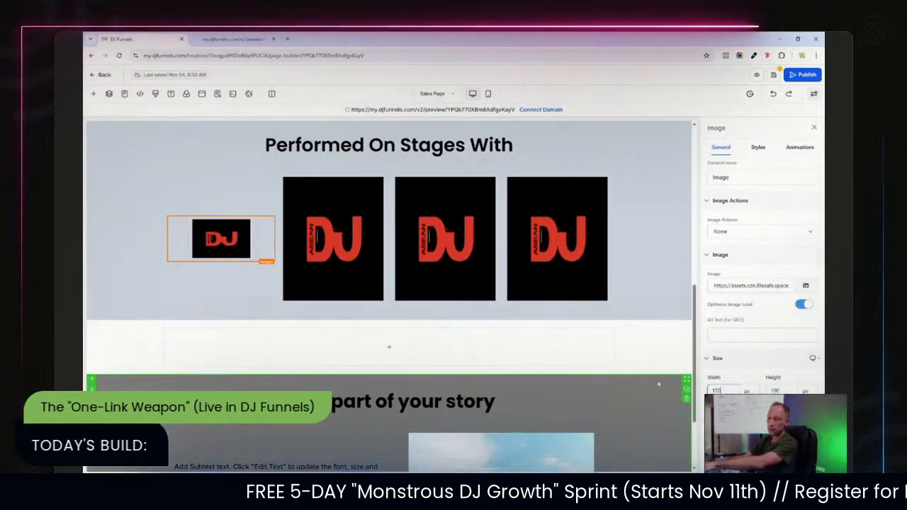
Replace the second column's logo image with the Marshmello logo from media storage.
left_click(641, 301)
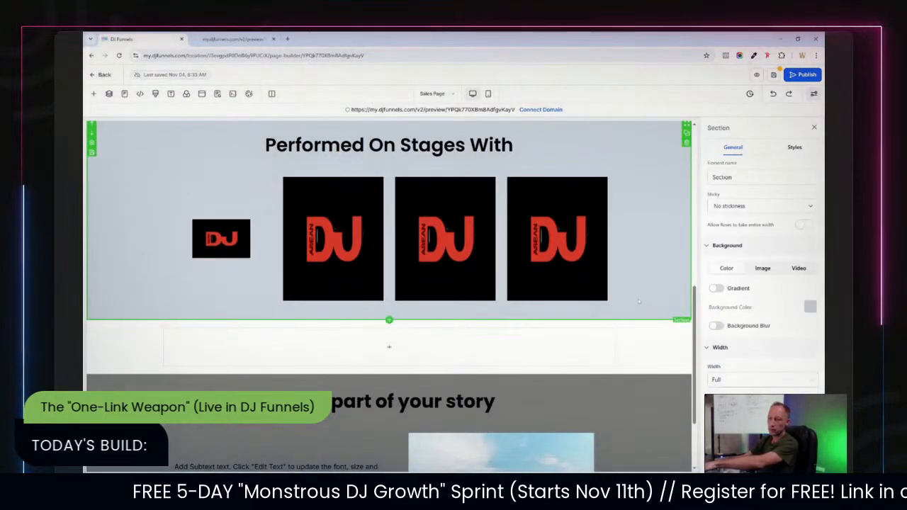
left_click(348, 205)
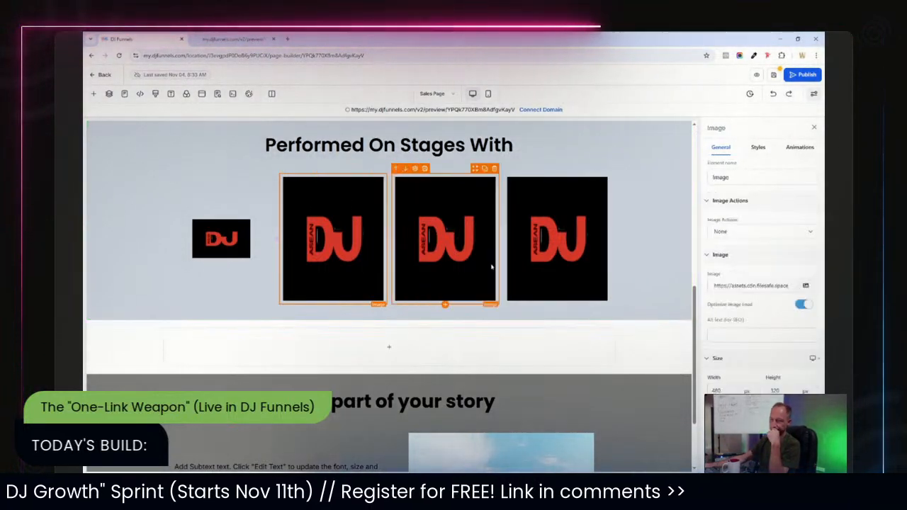
left_click(806, 286)
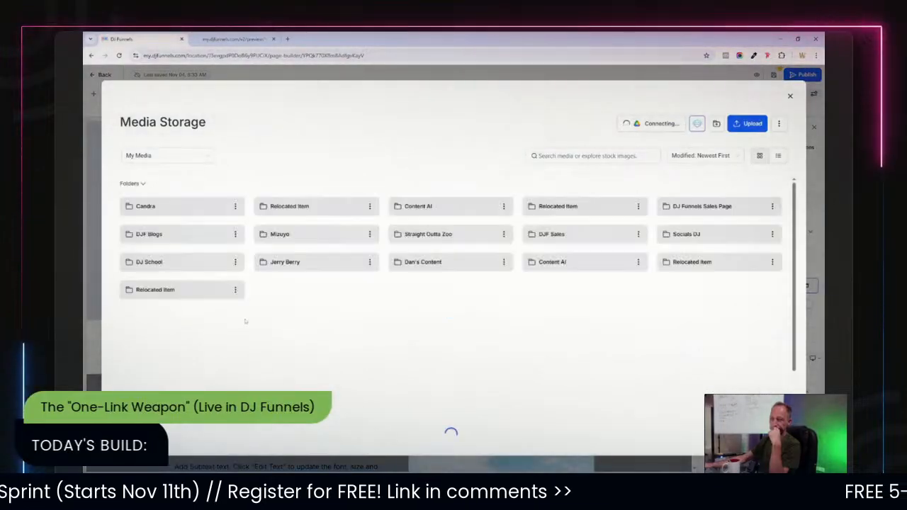
scroll(768, 207, "down", 1)
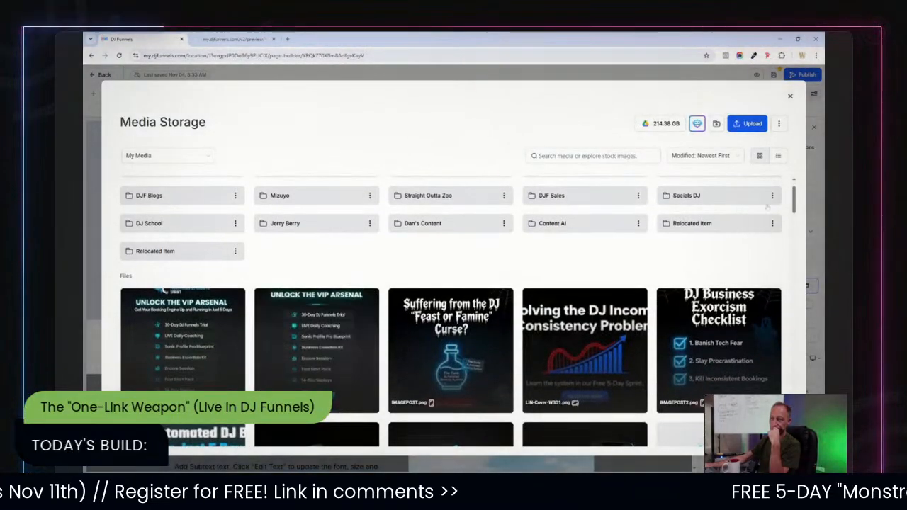
left_click_drag(796, 202, 787, 243)
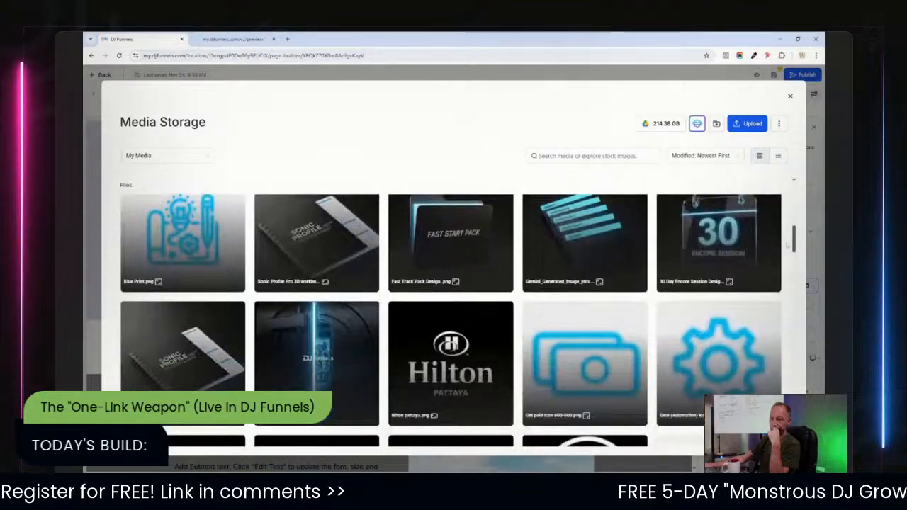
scroll(448, 281, "down", 5)
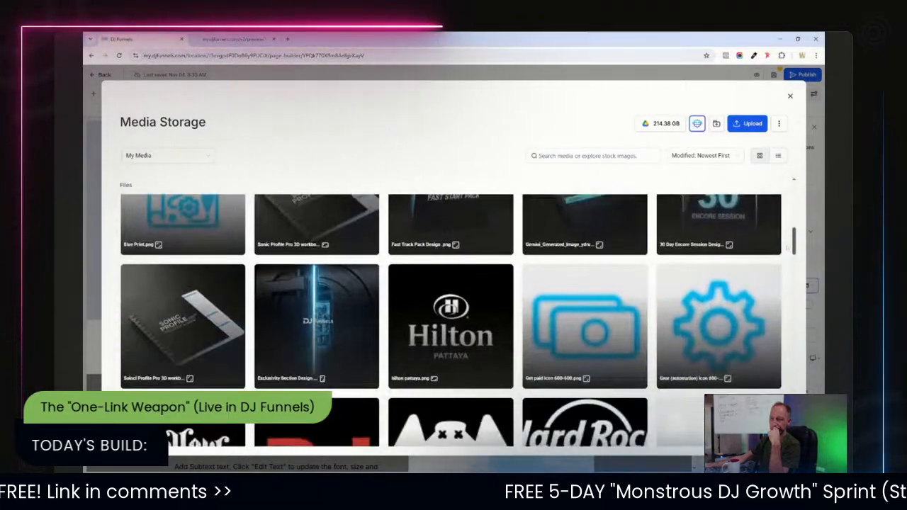
left_click(448, 280)
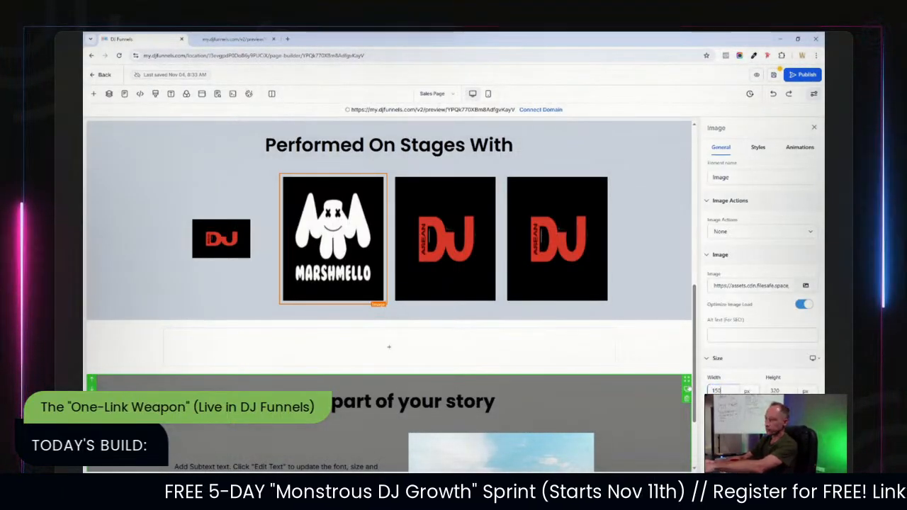
Resize the Marshmello logo image to 150 px wide and 150 px high.
type("150")
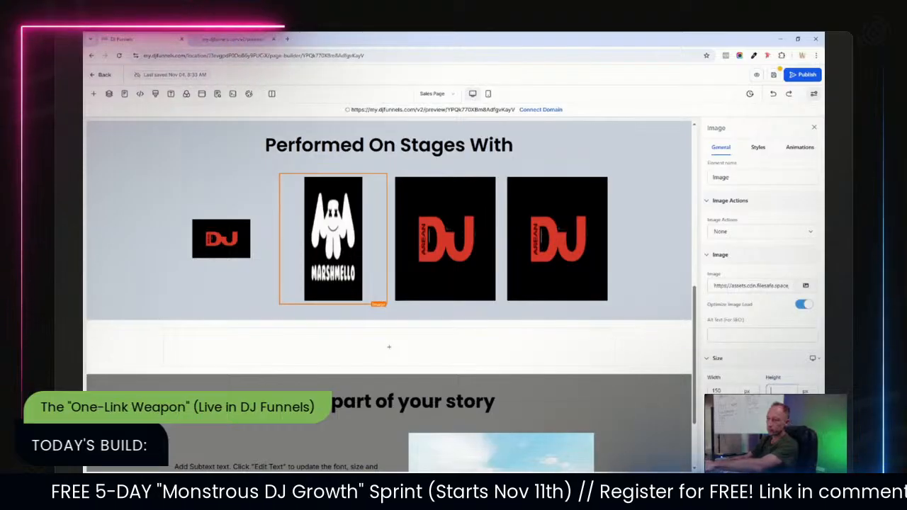
key("Tab")
key("BackSpace")
left_click(653, 286)
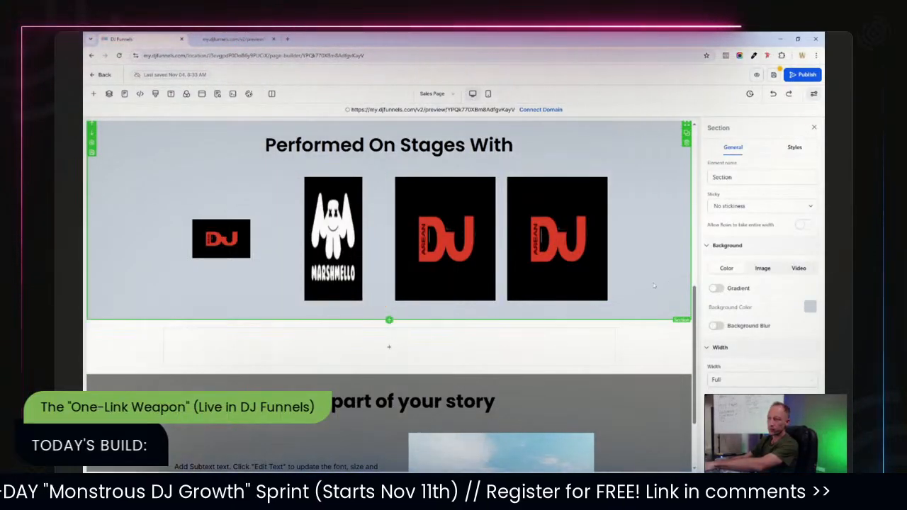
left_click(333, 241)
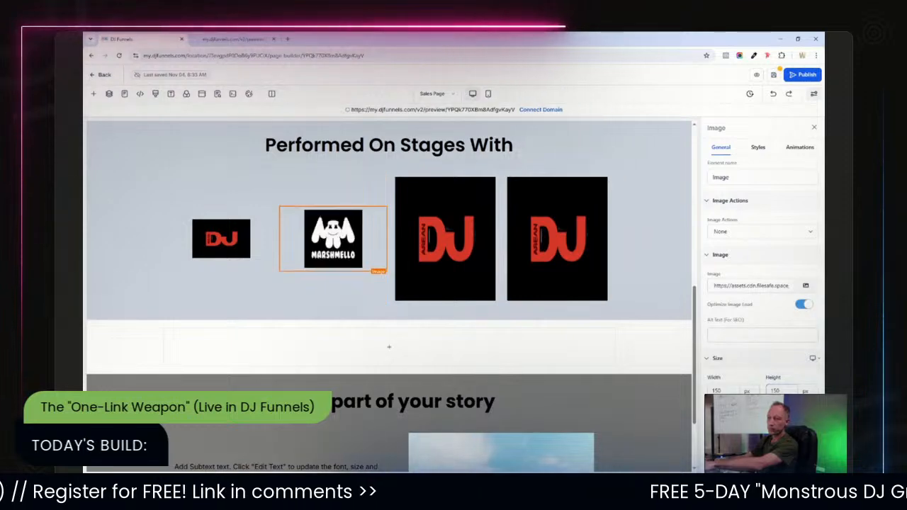
left_click(641, 231)
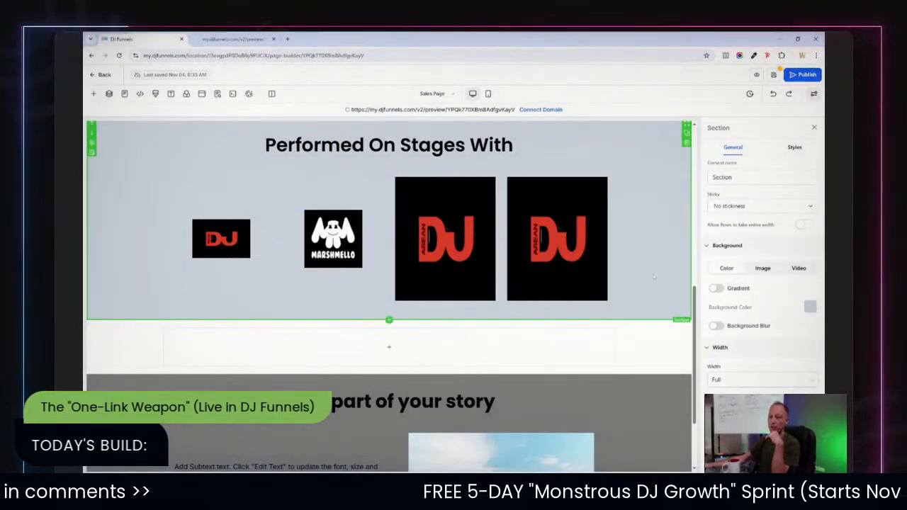
Delete the DJ MAG logo images from the third and fourth columns.
scroll(479, 233, "up", 1)
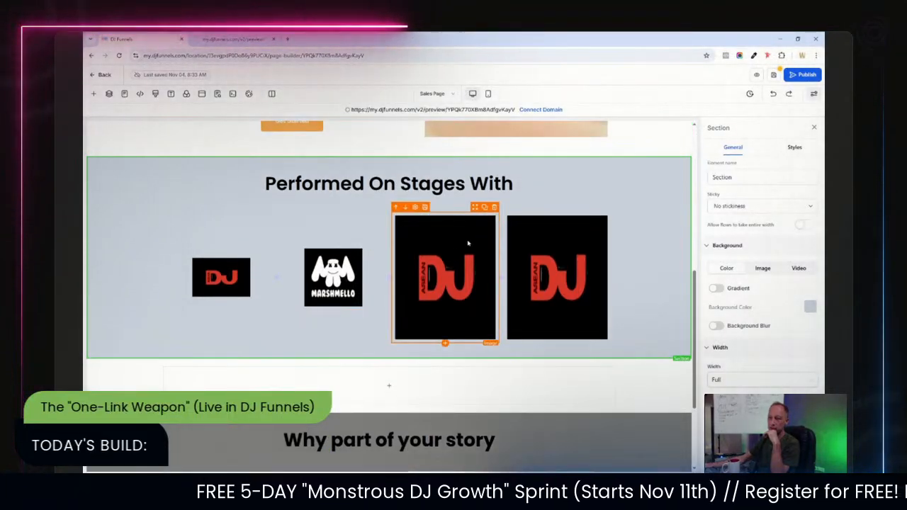
left_click(494, 207)
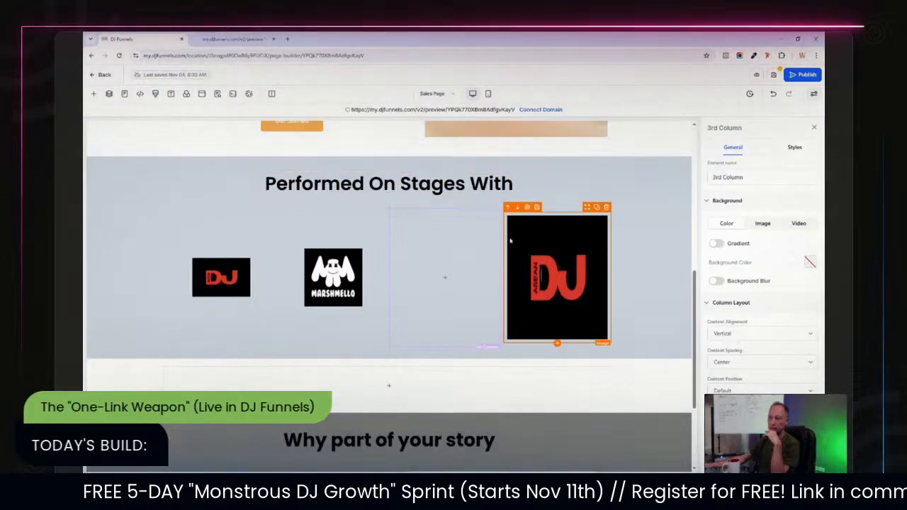
left_click(606, 207)
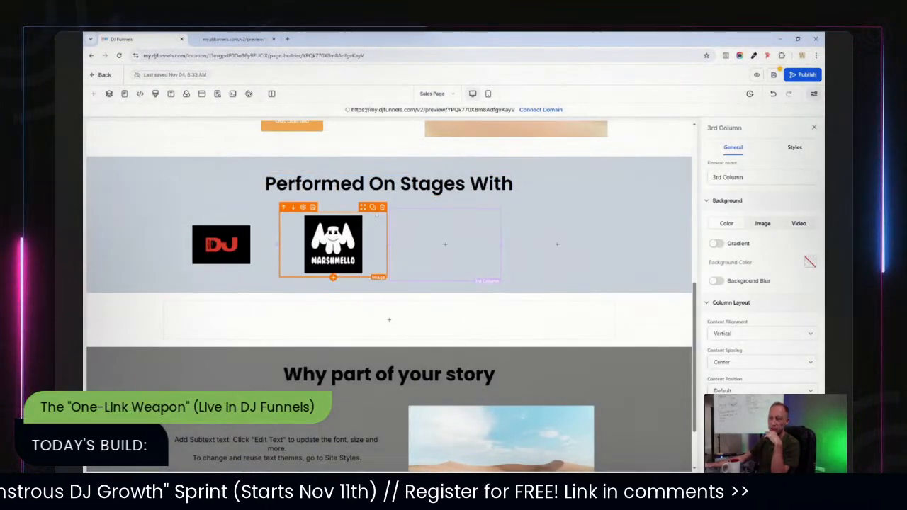
left_click(372, 208)
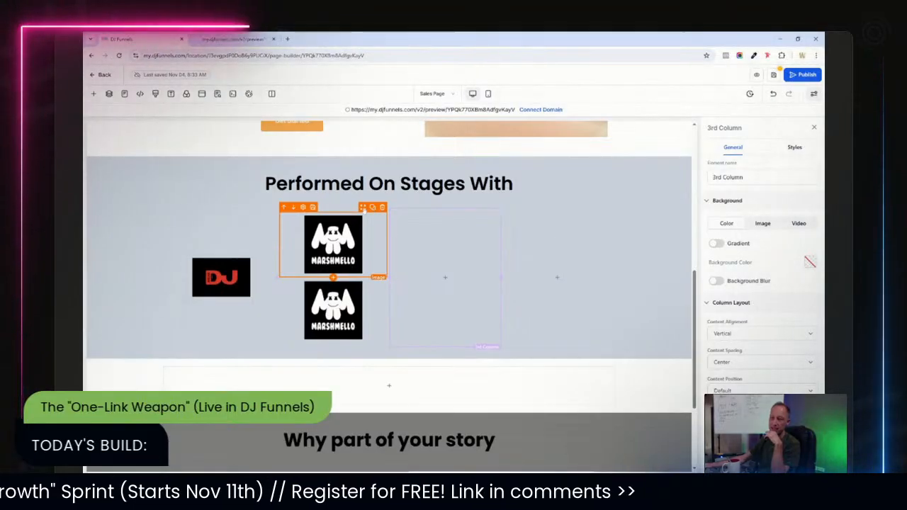
key("ctrl+z")
left_click_drag(369, 212, 380, 206)
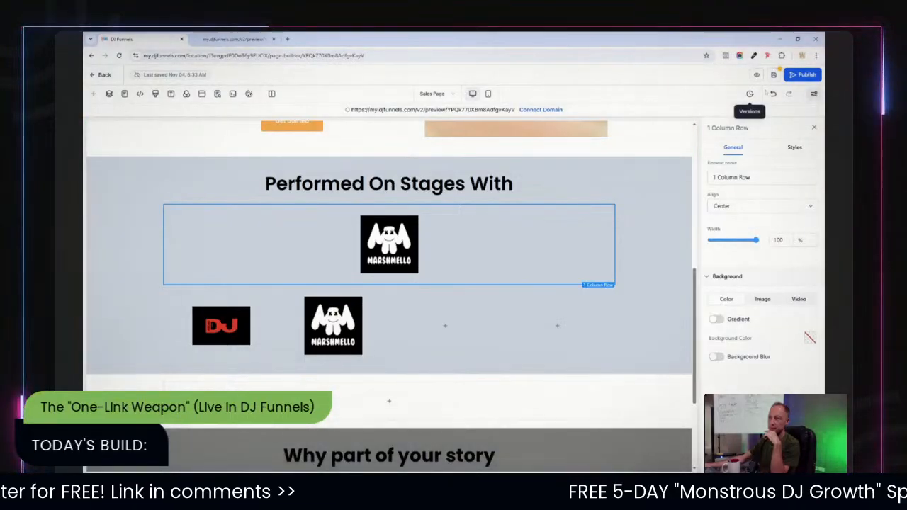
key("ctrl+z")
key("ctrl+z")
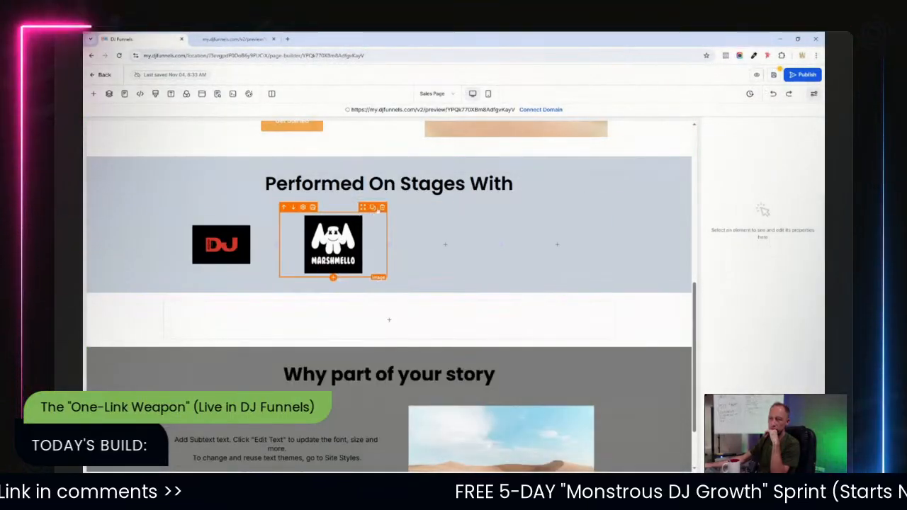
Duplicate the Marshmello logo and move the copies into the third and fourth columns.
left_click(374, 207)
left_click_drag(371, 213, 442, 232)
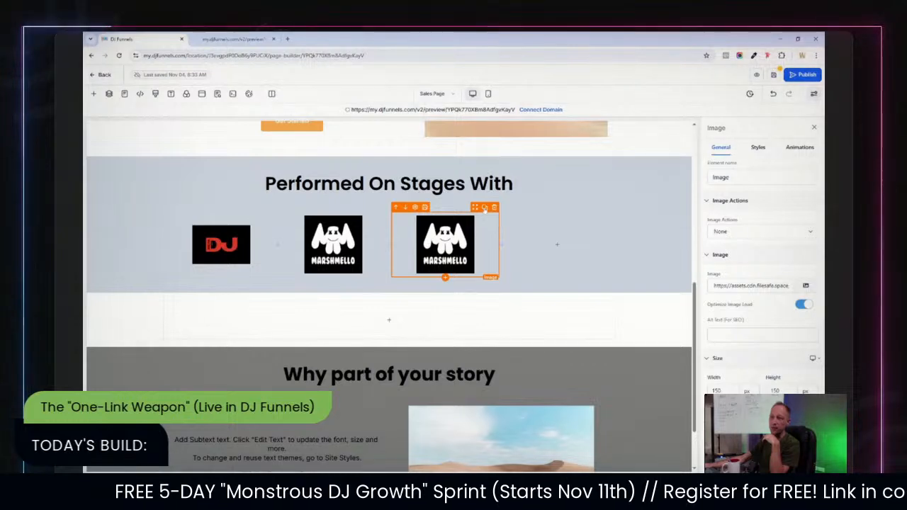
left_click(485, 207)
left_click_drag(478, 212, 550, 228)
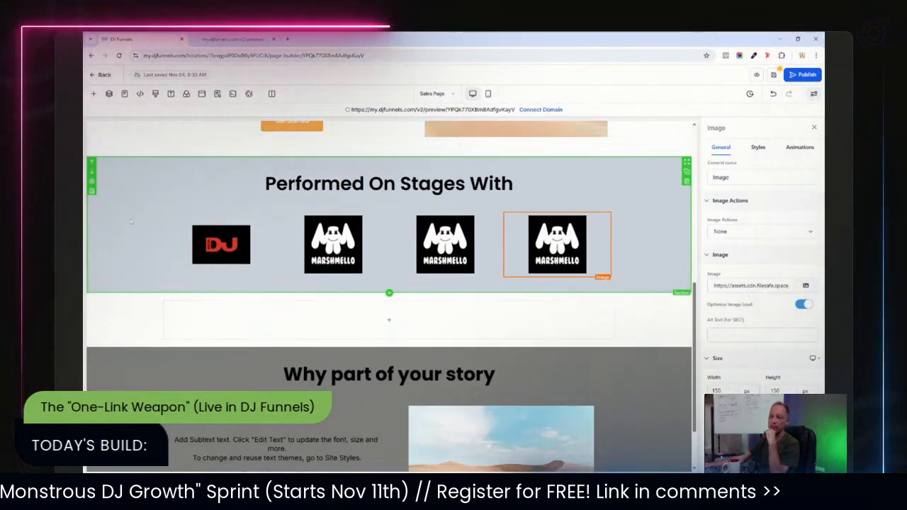
Set the logo section's background color to black.
left_click(160, 170)
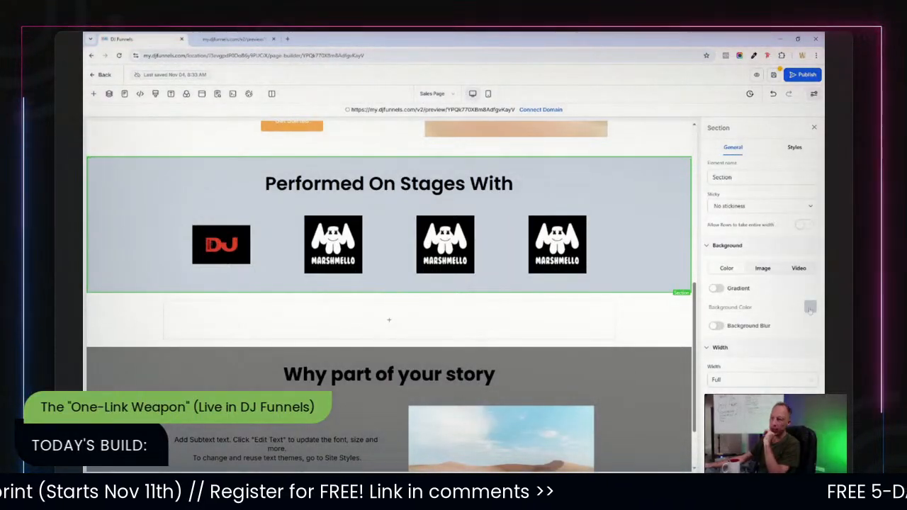
left_click(810, 308)
left_click(747, 249)
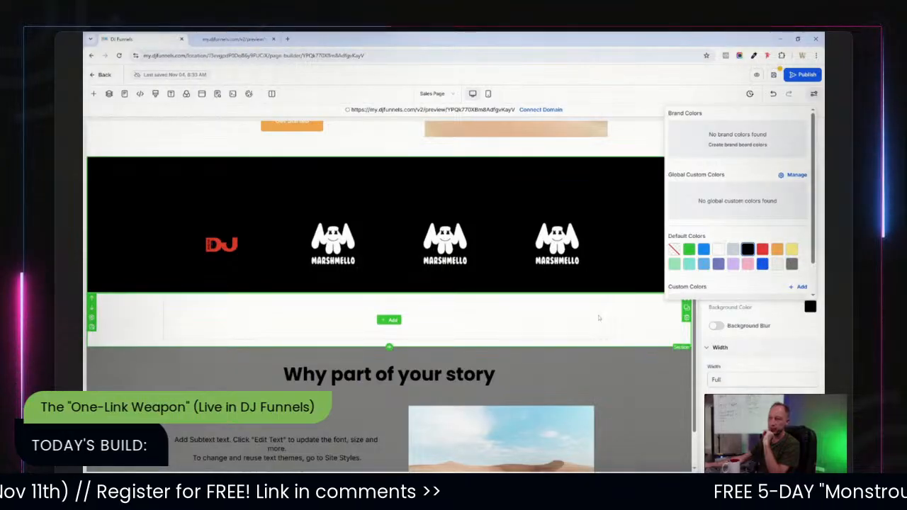
Set the 'Performed On Stages With' headline color to white.
left_click(272, 244)
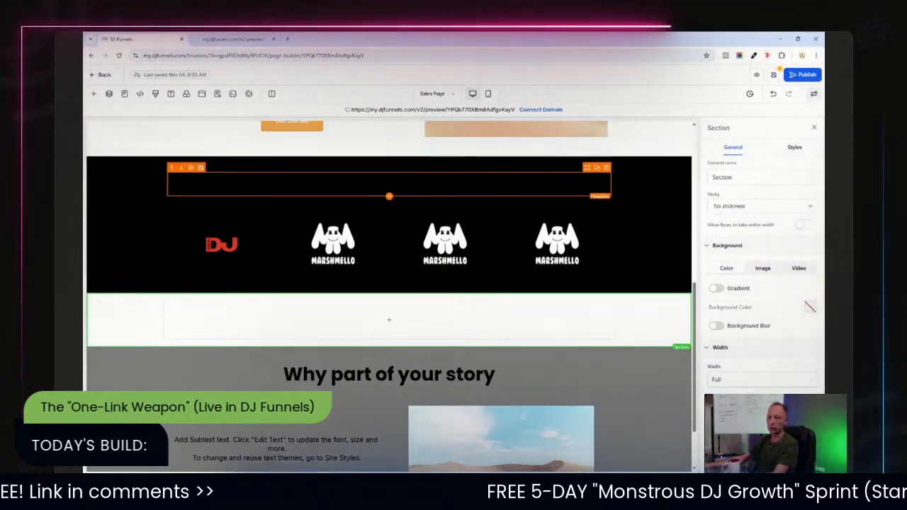
left_click(389, 184)
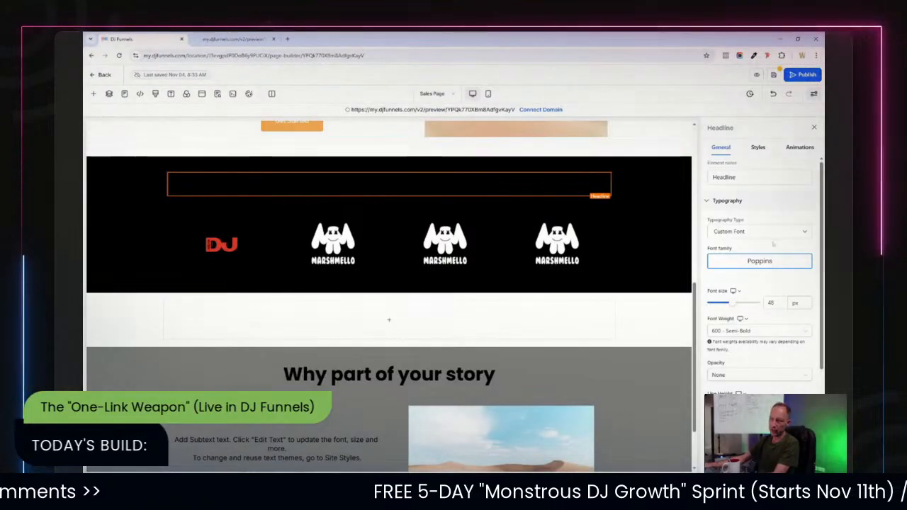
scroll(768, 369, "down", 2)
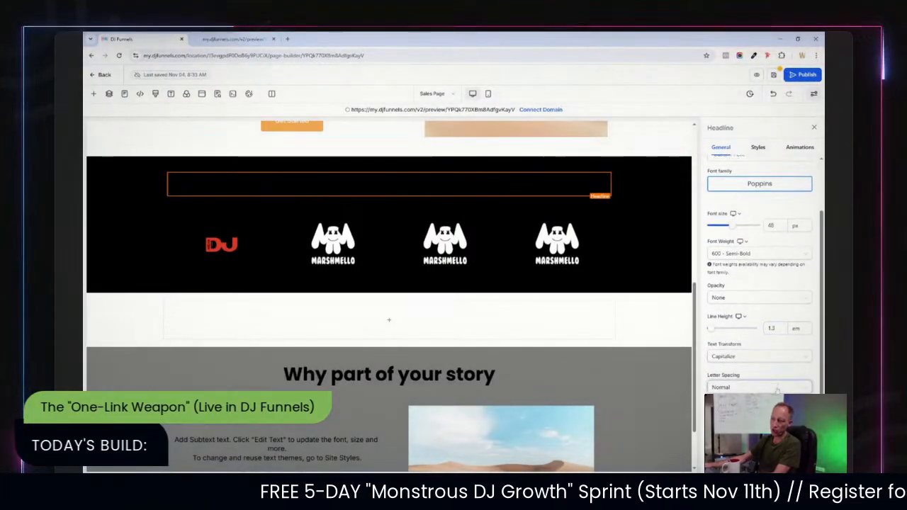
scroll(777, 391, "down", 2)
left_click(805, 394)
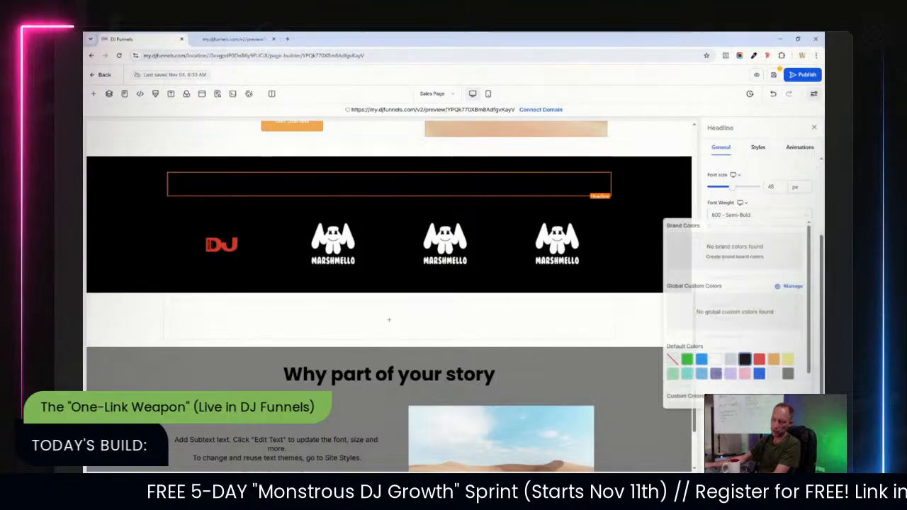
left_click(714, 358)
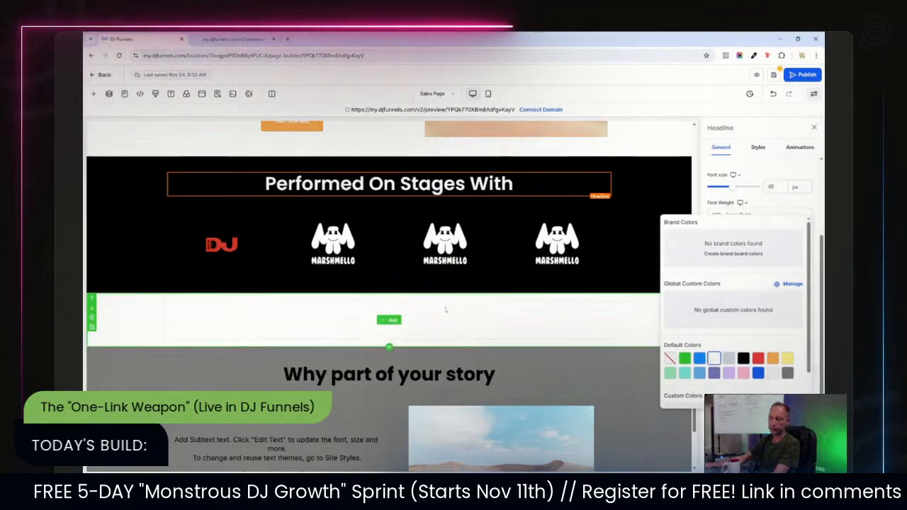
left_click(660, 257)
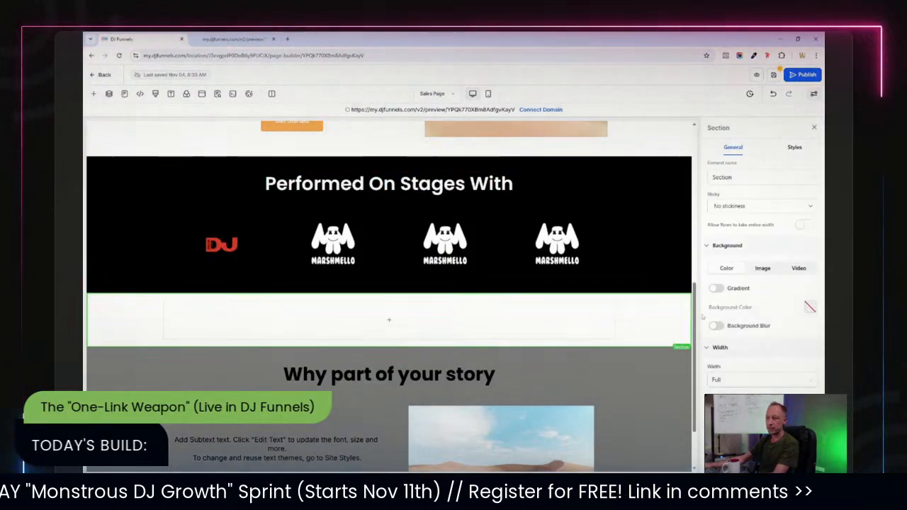
Set the text-and-image section's bottom padding to 60 px.
scroll(701, 317, "up", 3)
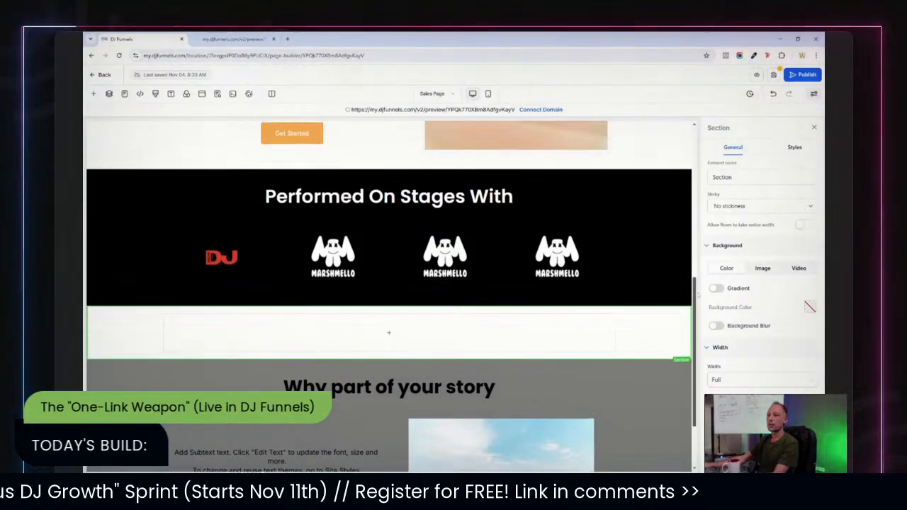
left_click_drag(691, 194, 702, 255)
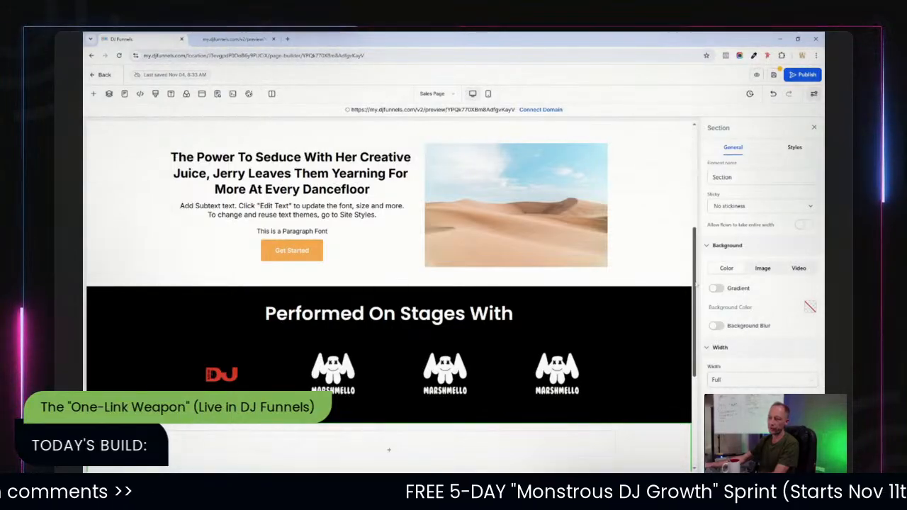
scroll(647, 368, "up", 1)
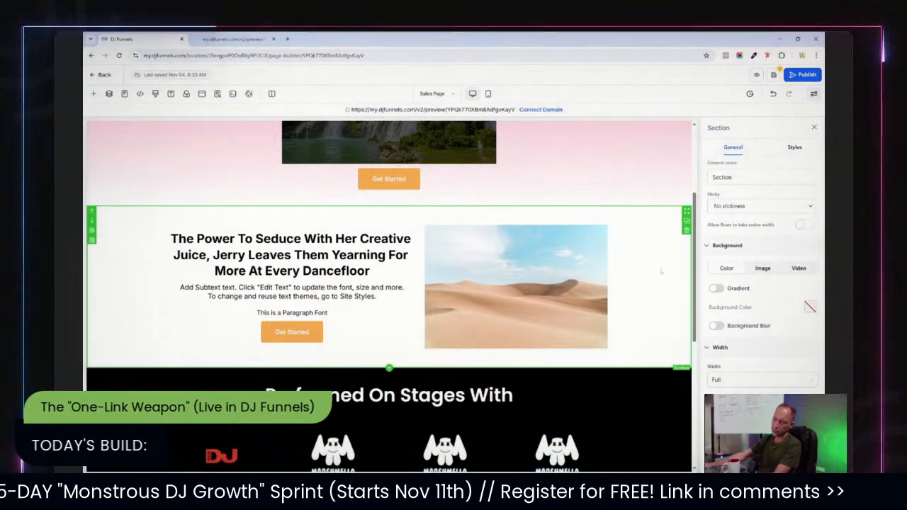
left_click(795, 148)
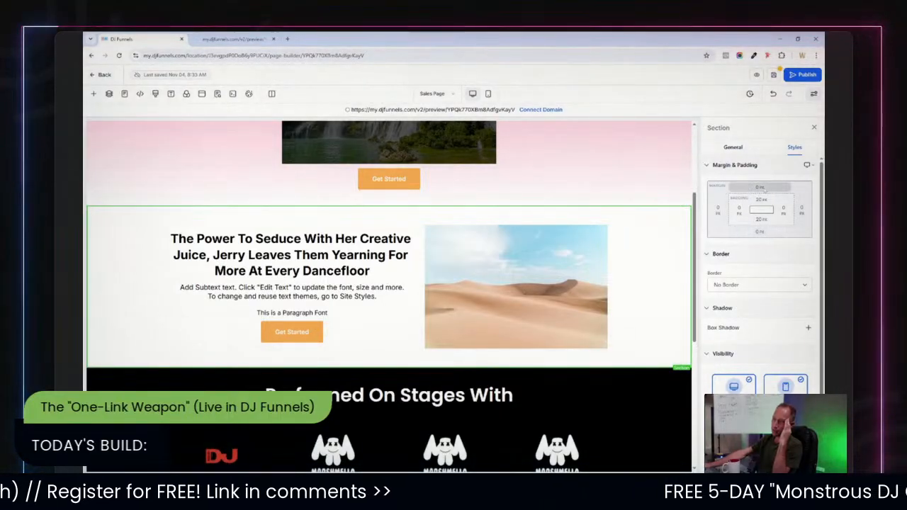
left_click(761, 220)
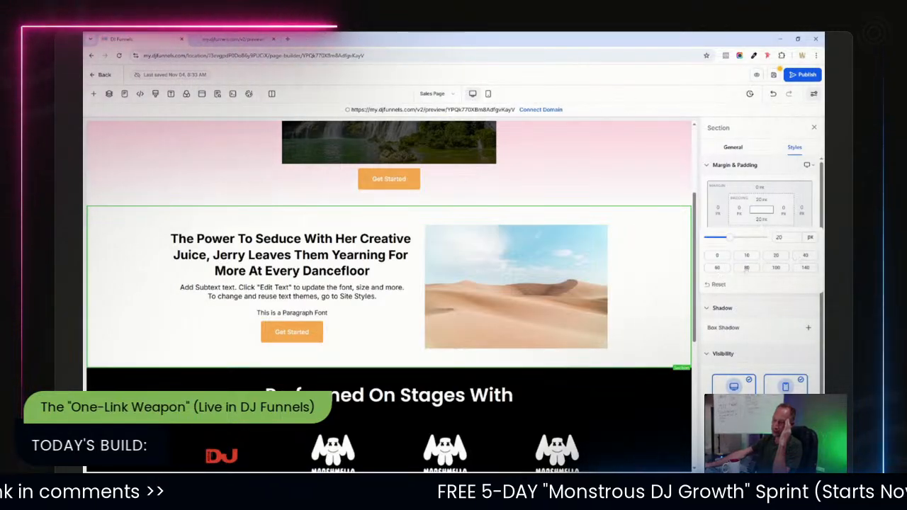
left_click(717, 267)
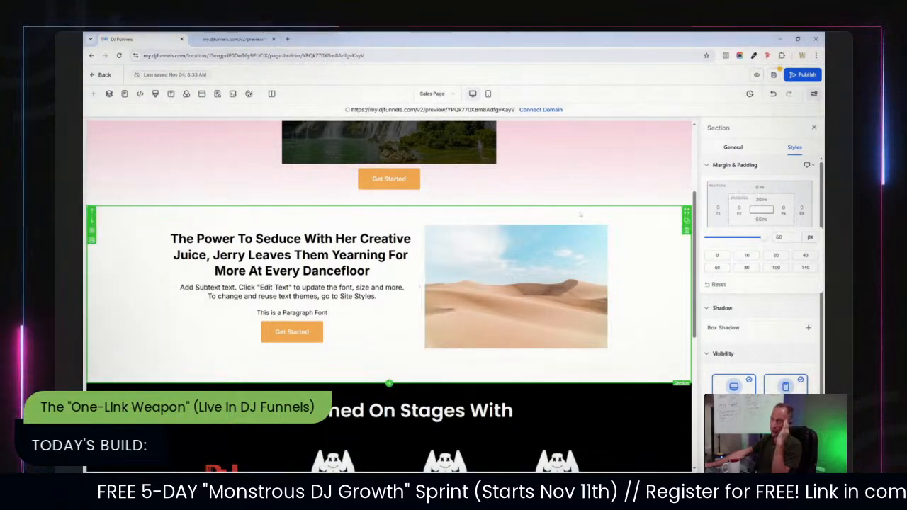
left_click(761, 210)
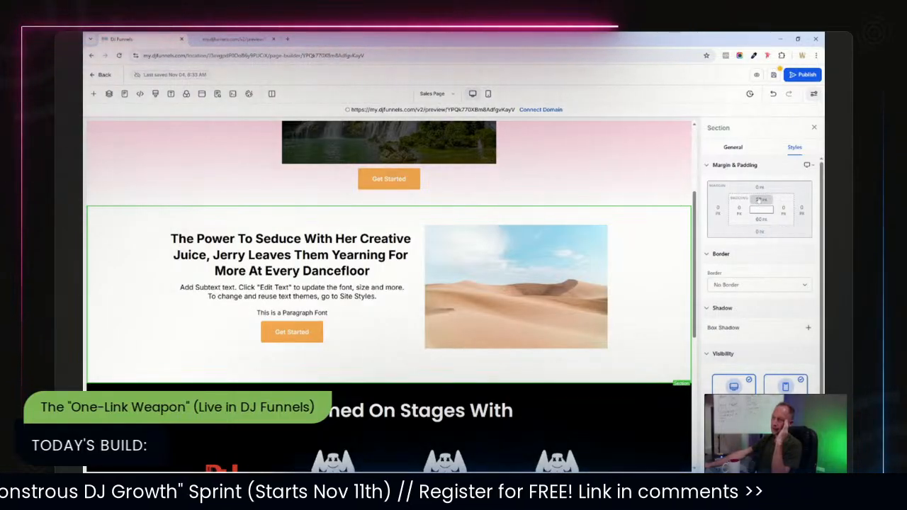
left_click(761, 208)
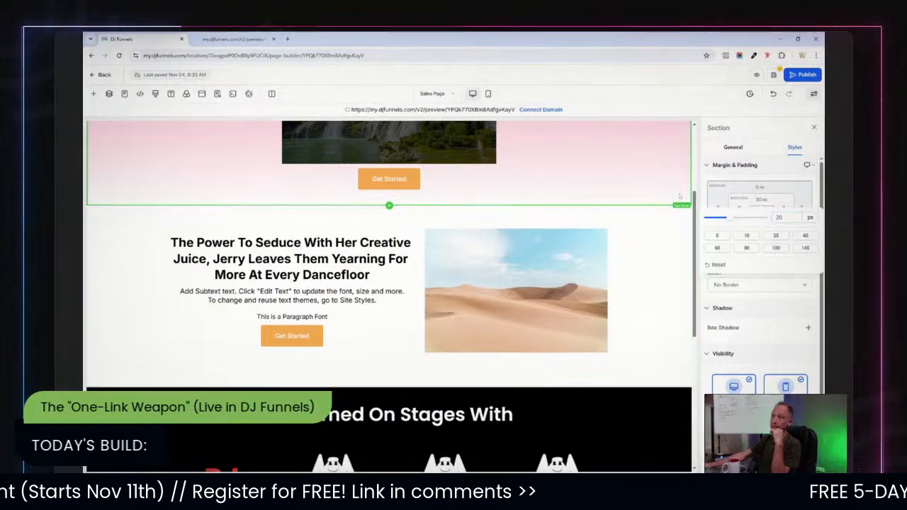
left_click(698, 205)
Add a two-column row to the empty section below the logo row.
scroll(697, 205, "down", 5)
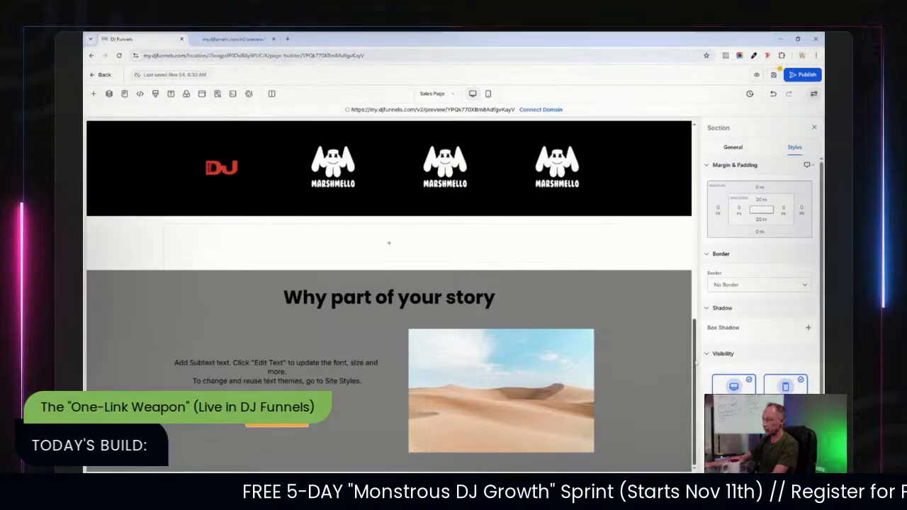
scroll(696, 362, "up", 2)
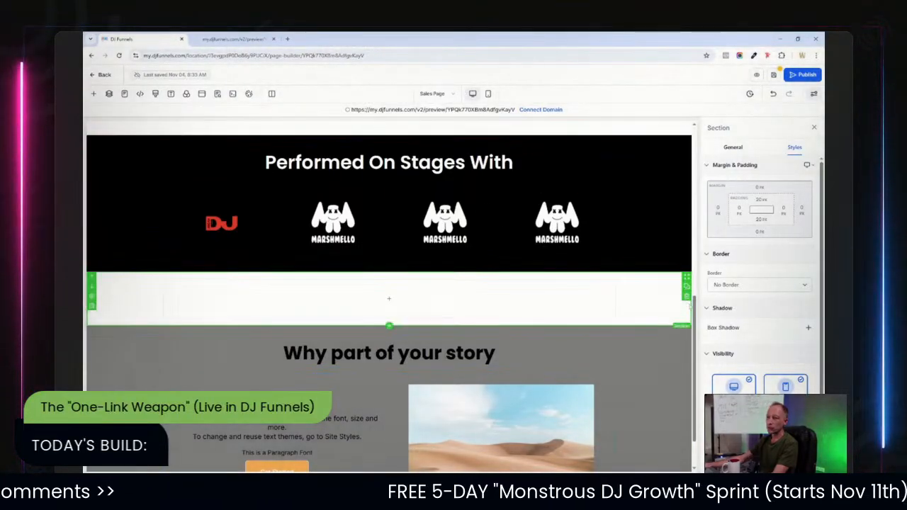
left_click(388, 298)
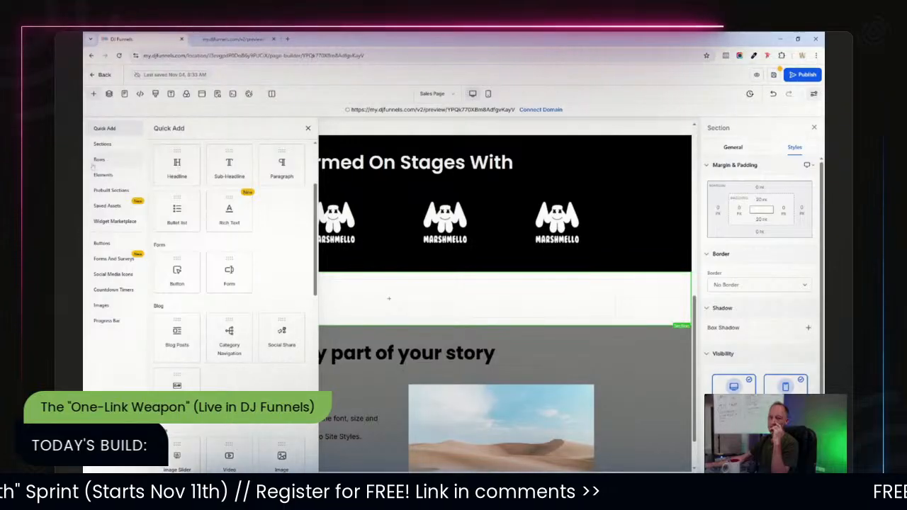
left_click(100, 160)
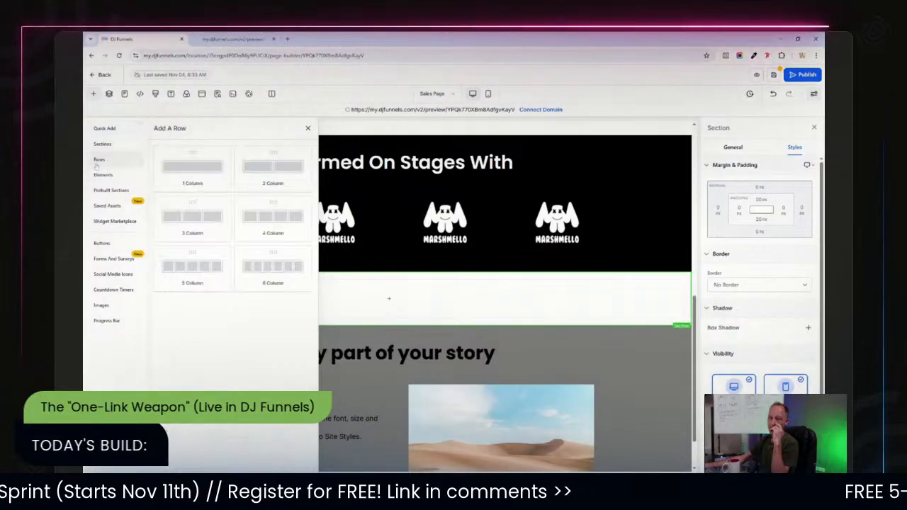
left_click(265, 175)
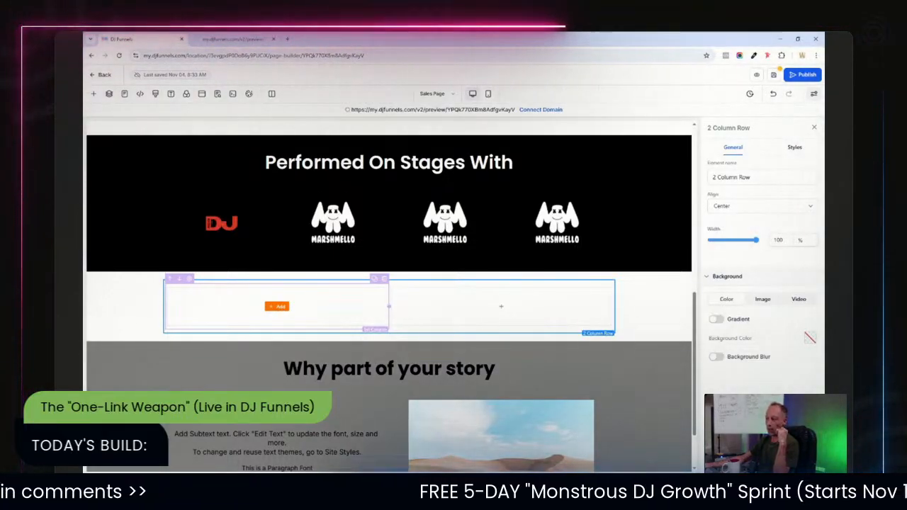
Add a Code element to the first column of the two-column row, opening and closing its code editor without entering code.
left_click(277, 307)
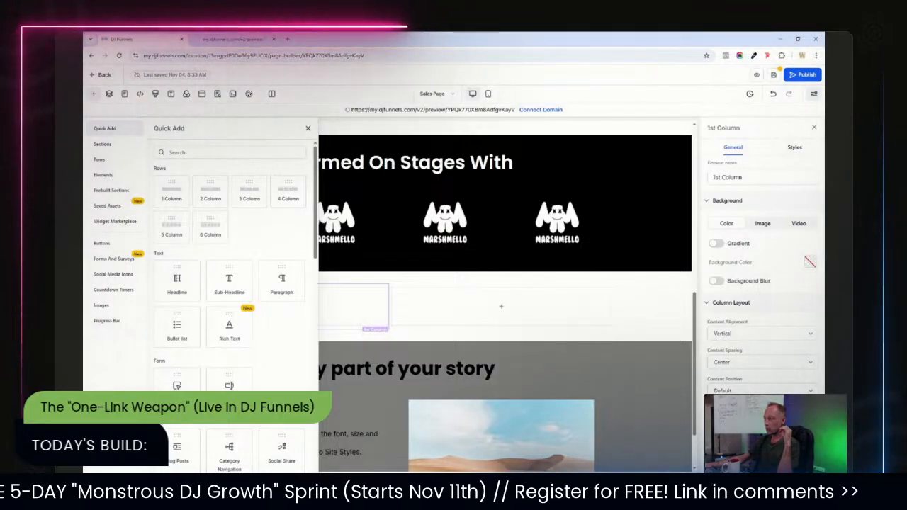
scroll(297, 306, "down", 3)
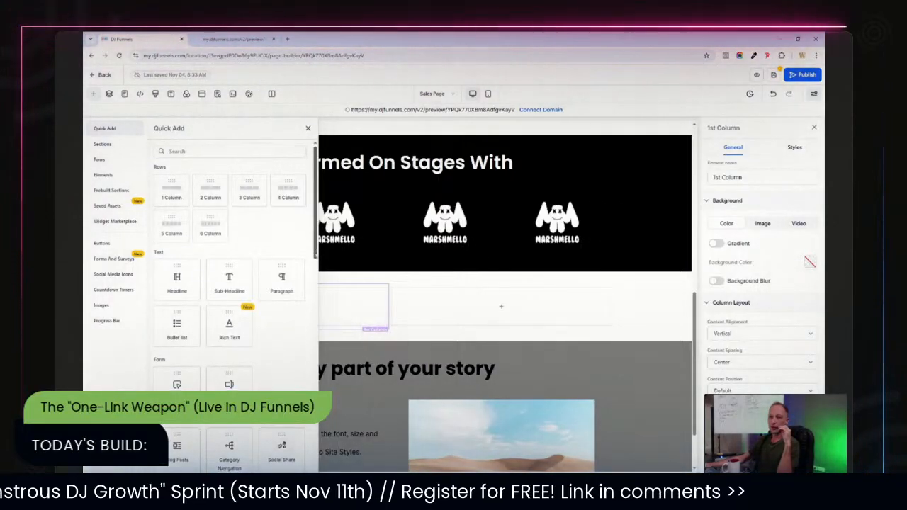
scroll(309, 304, "down", 3)
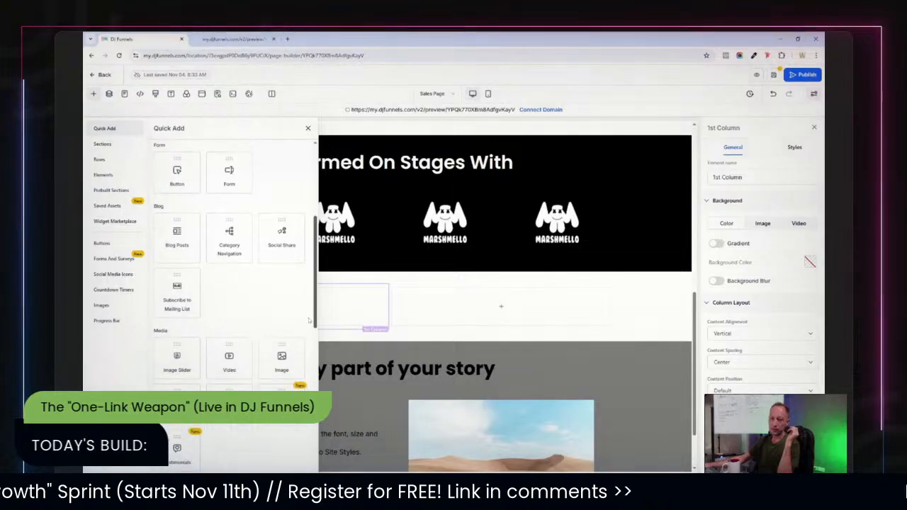
scroll(309, 305, "down", 2)
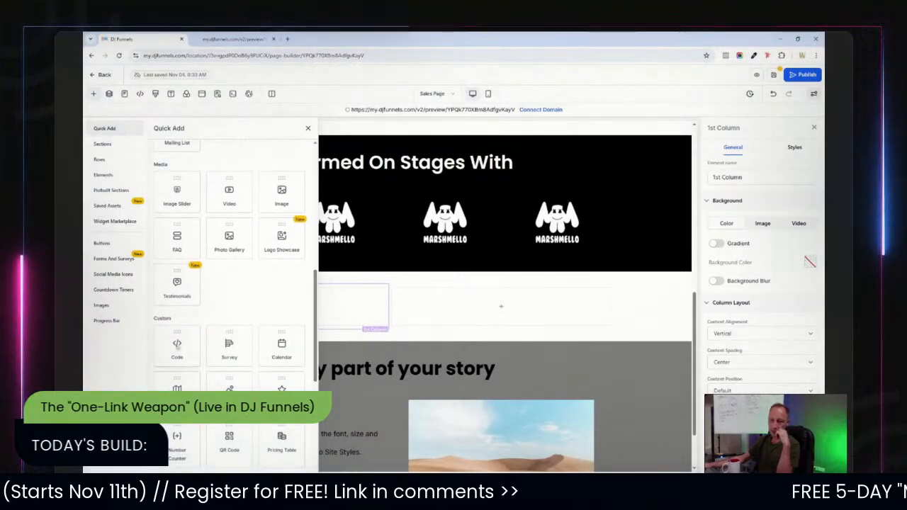
left_click_drag(177, 346, 263, 320)
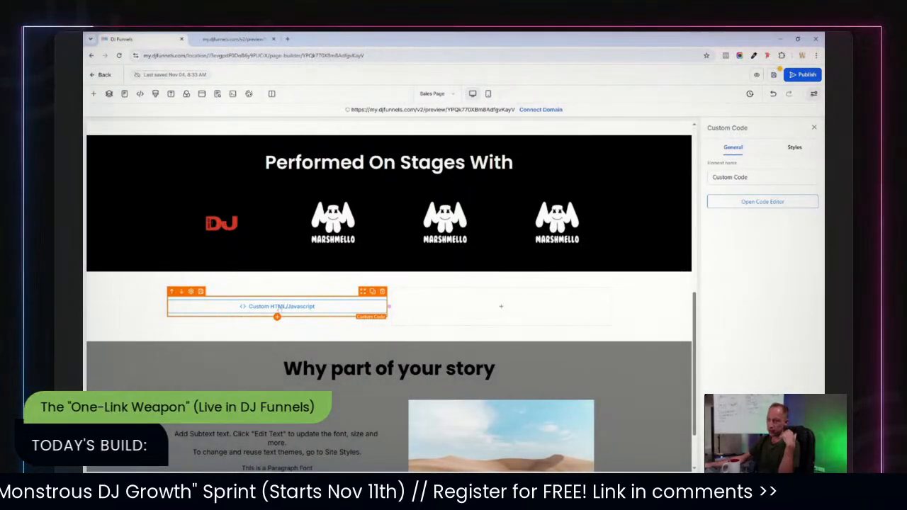
left_click(763, 201)
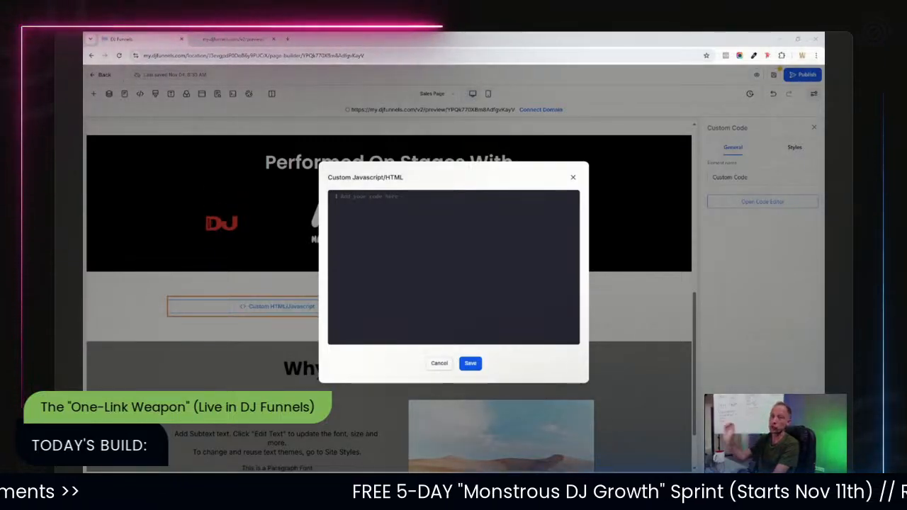
left_click(440, 364)
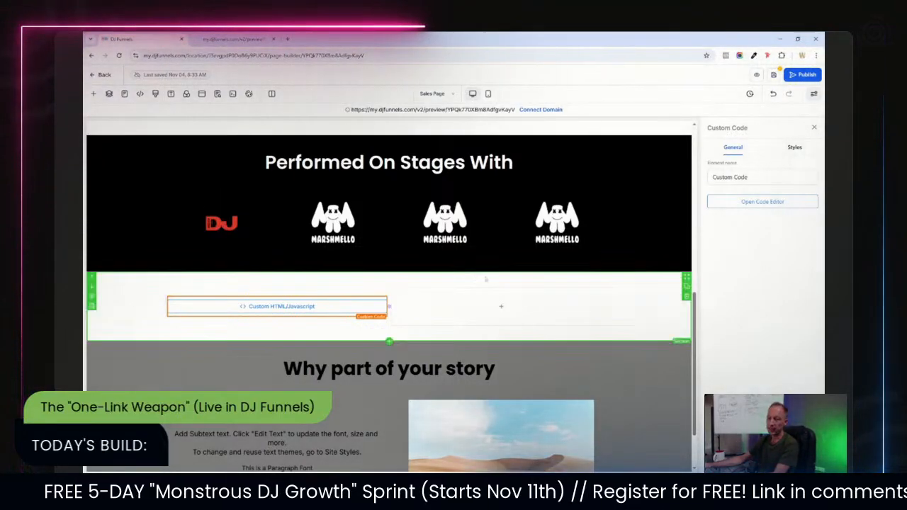
Save the sales page.
mouse_move(498, 317)
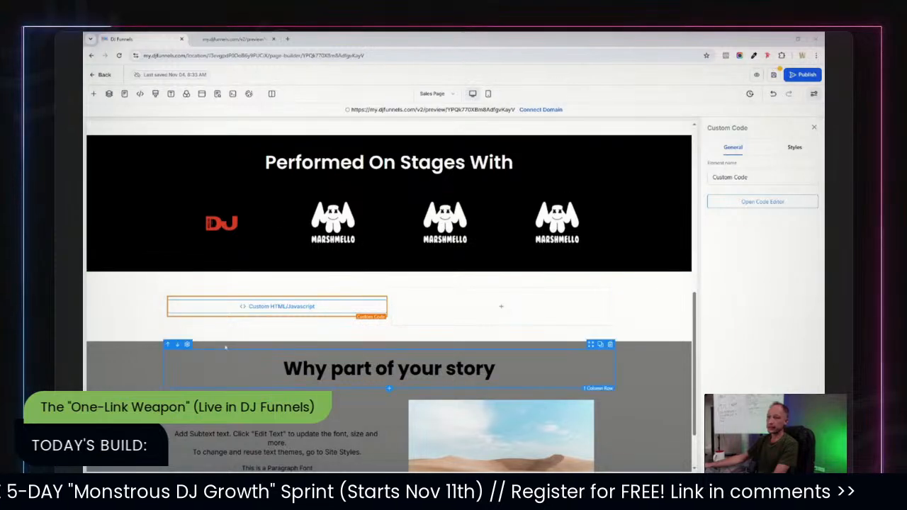
left_click(775, 76)
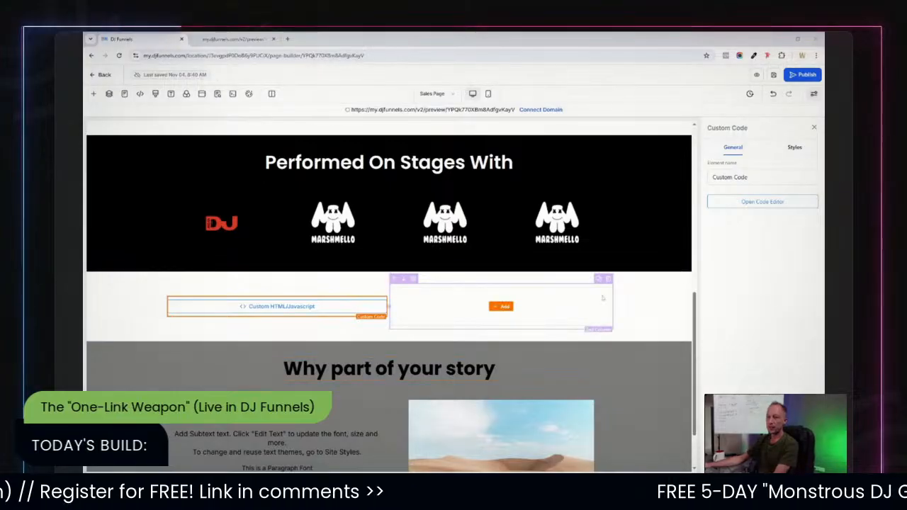
Add an Image element to the second column of the two-column row.
left_click(639, 295)
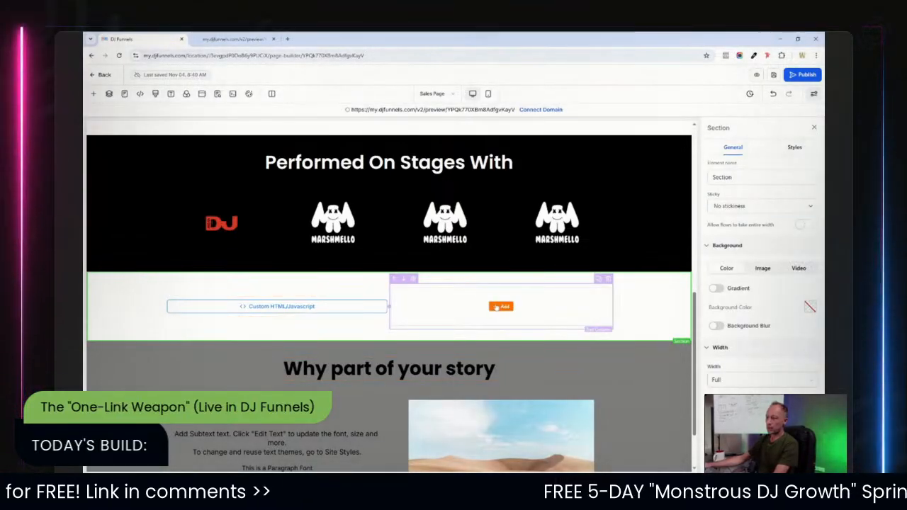
left_click(499, 307)
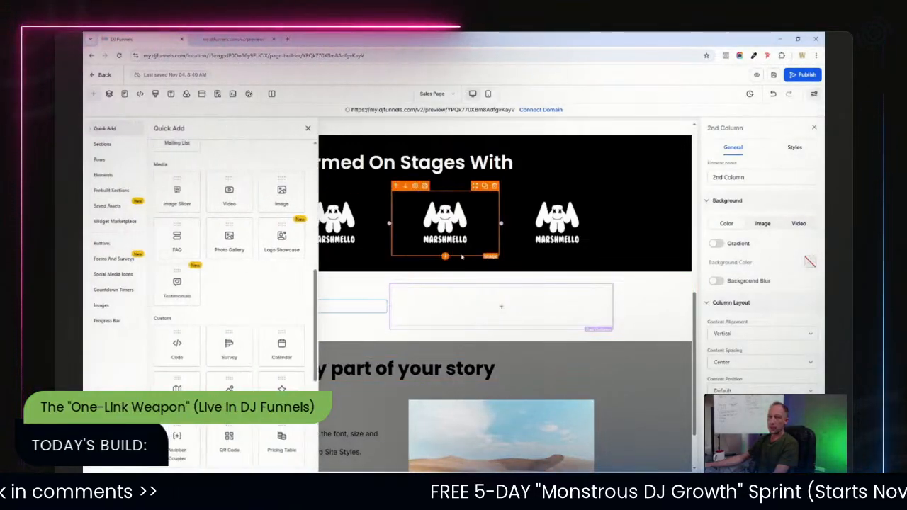
left_click(282, 193)
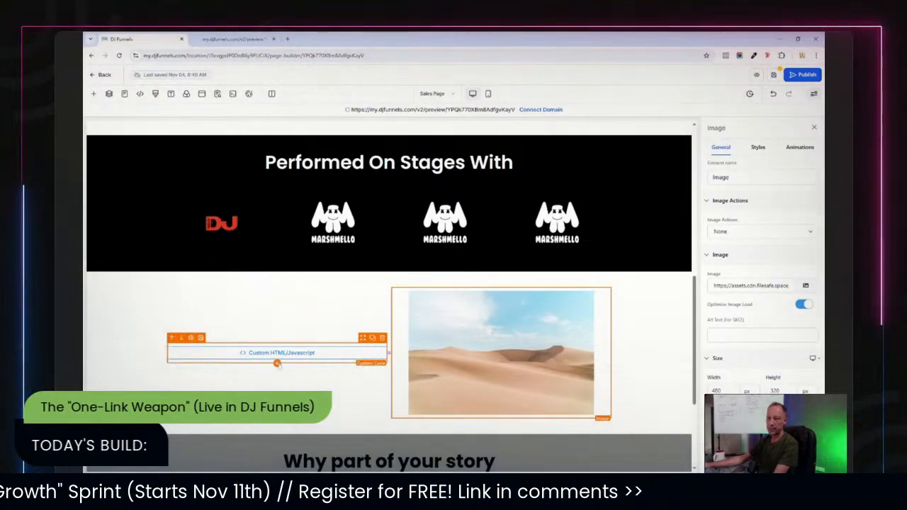
Add a Headline element to the first column and move it above the custom code element.
left_click(277, 363)
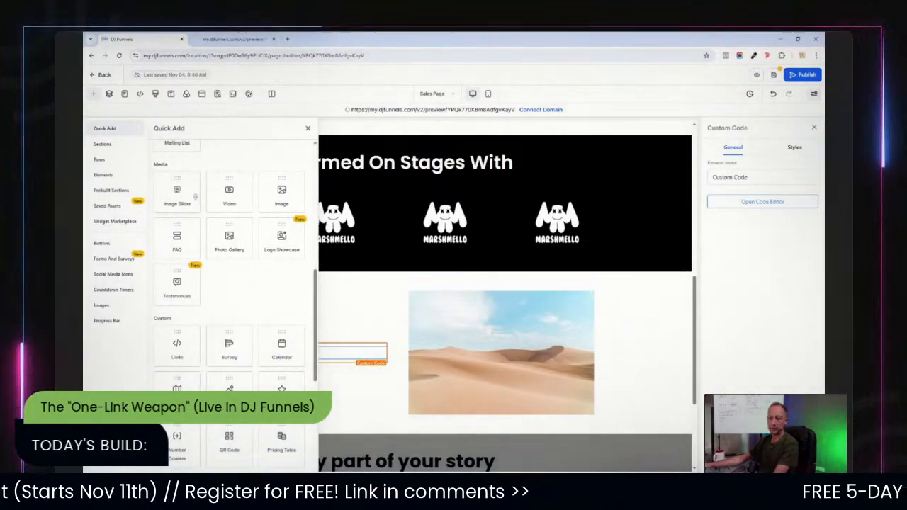
left_click_drag(315, 298, 316, 173)
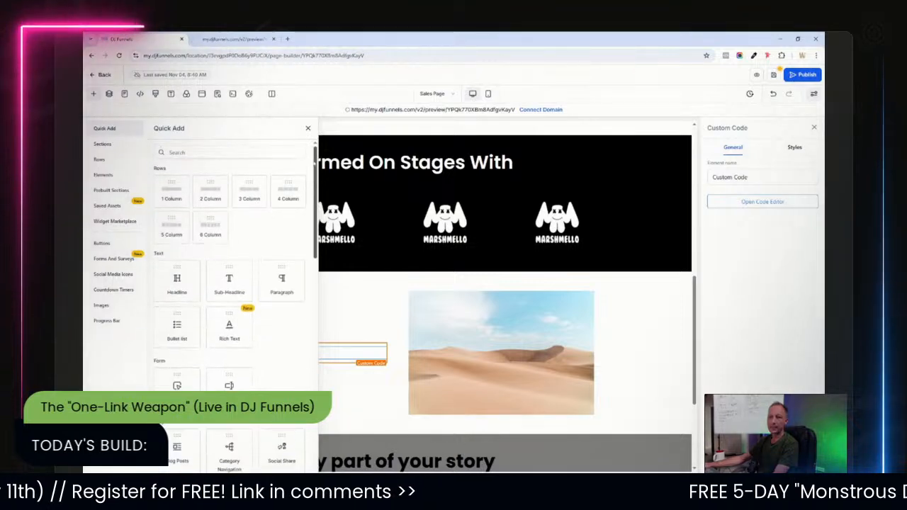
left_click(177, 281)
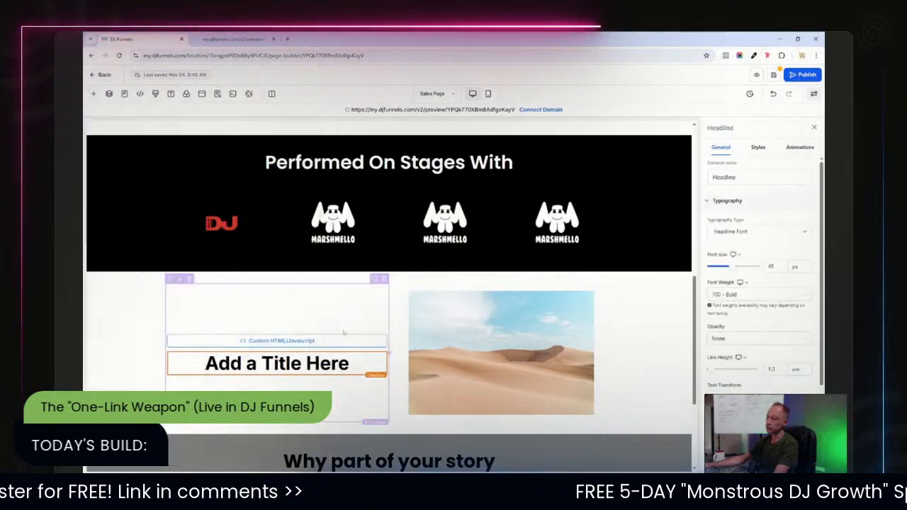
left_click(171, 347)
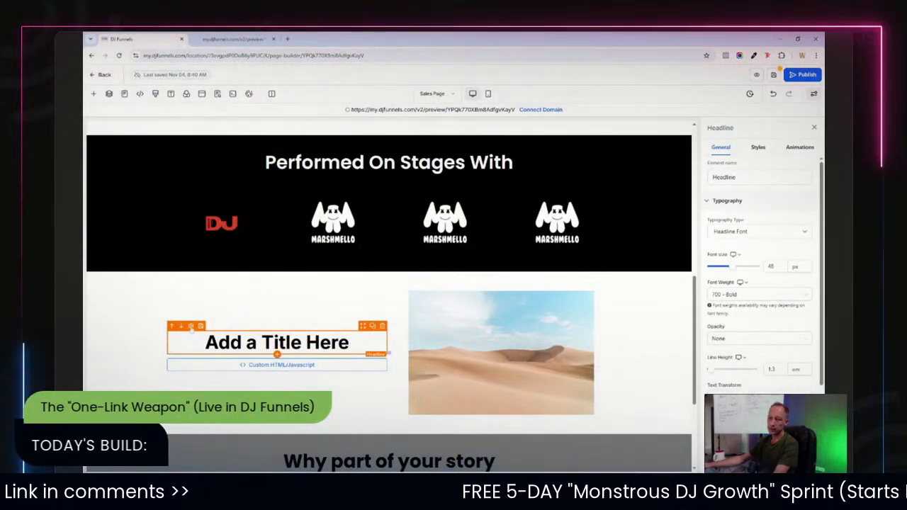
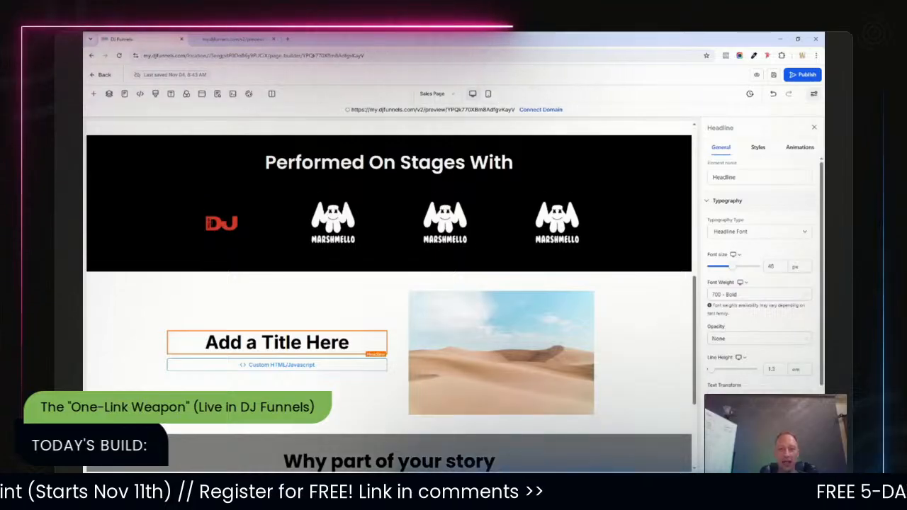
Replace the gray section's headline with the pasted text "A Master Blaster Refreshing Rave Culture As She Launches It Into The Future".
scroll(363, 359, "down", 1)
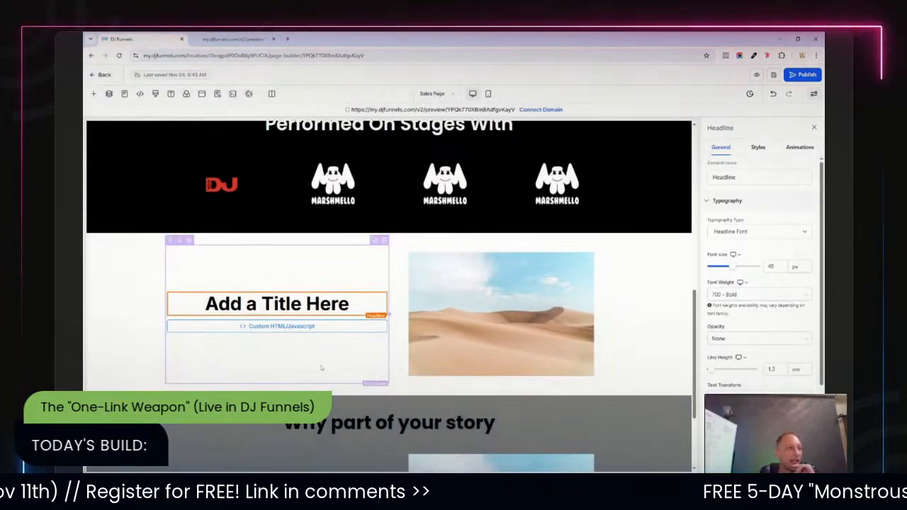
scroll(670, 283, "down", 2)
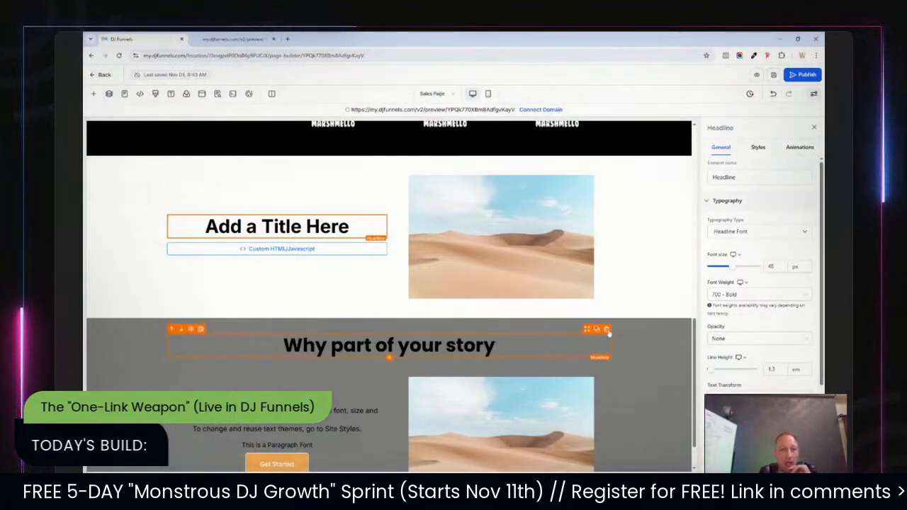
scroll(693, 343, "down", 1)
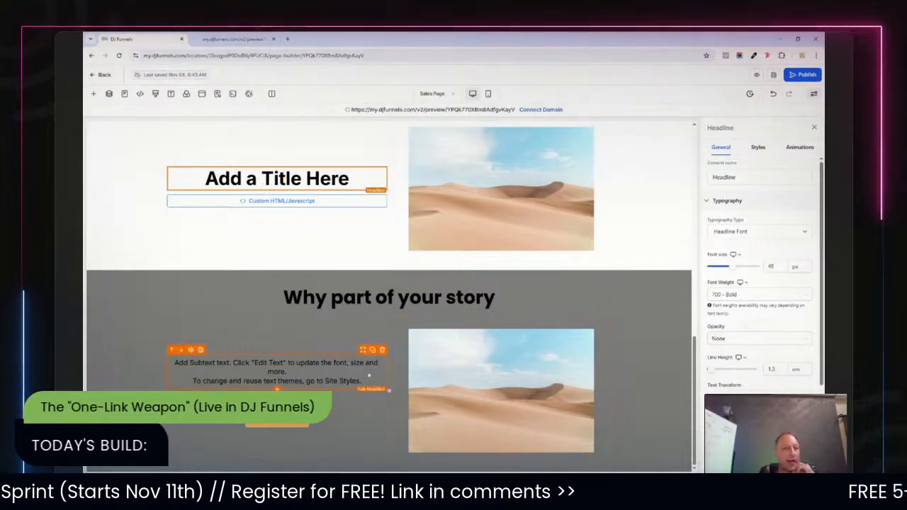
left_click(349, 360)
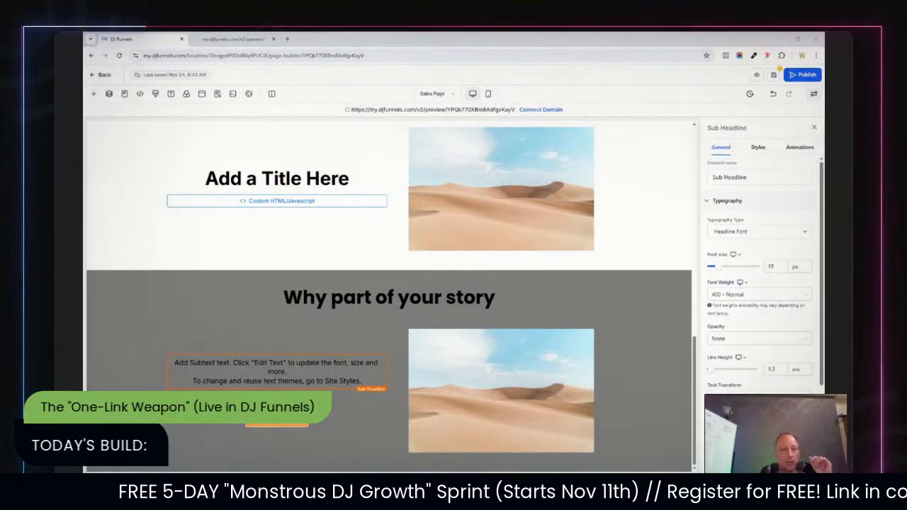
left_click(355, 297)
double_click(356, 298)
type("A Master Blaster Refreshing Rave Culture As She Launches It Into The Future")
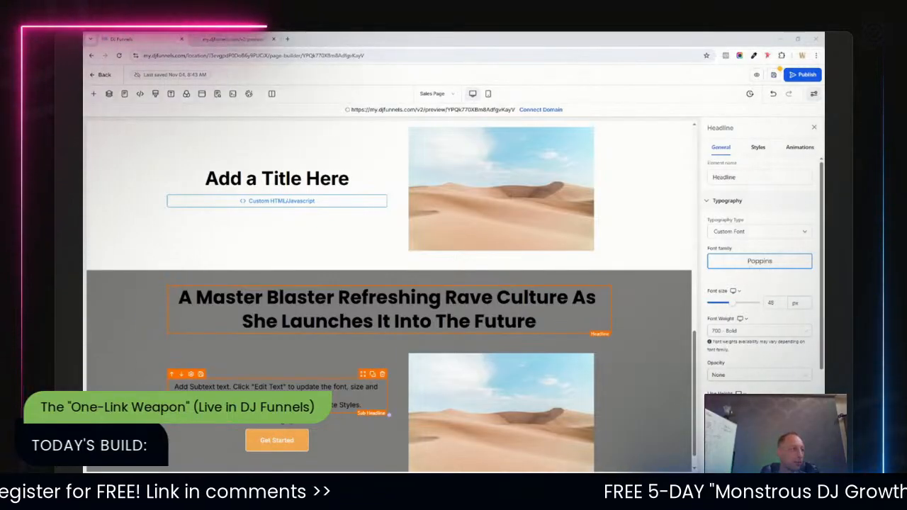
Replace the gray section's sub headline placeholder with the pasted DJ biography paragraph.
left_click(277, 396)
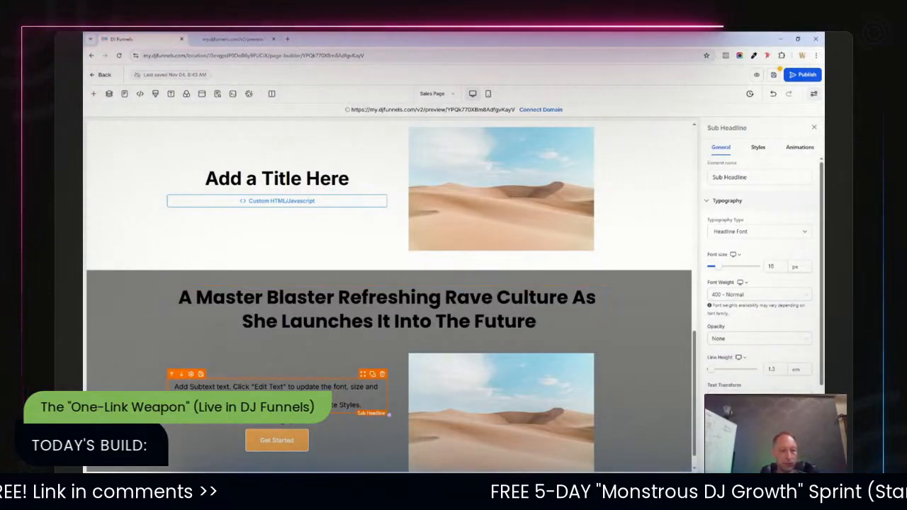
key("ctrl+a")
key("ctrl+v")
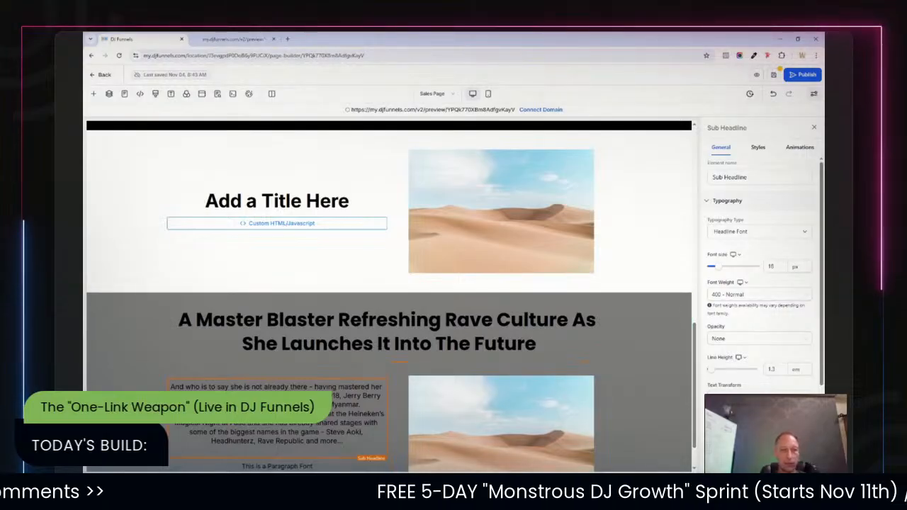
Set the headline-and-biography section's background color to pink.
left_click(660, 360)
scroll(660, 360, "down", 2)
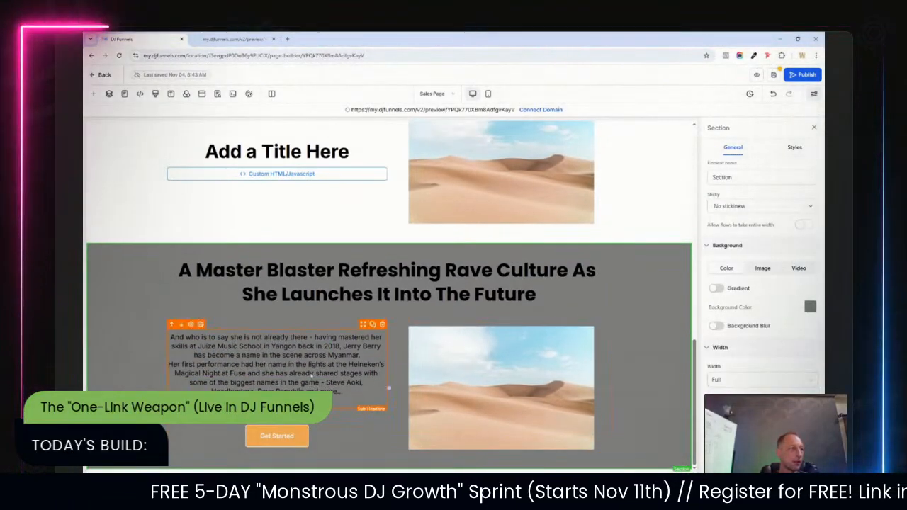
left_click(312, 375)
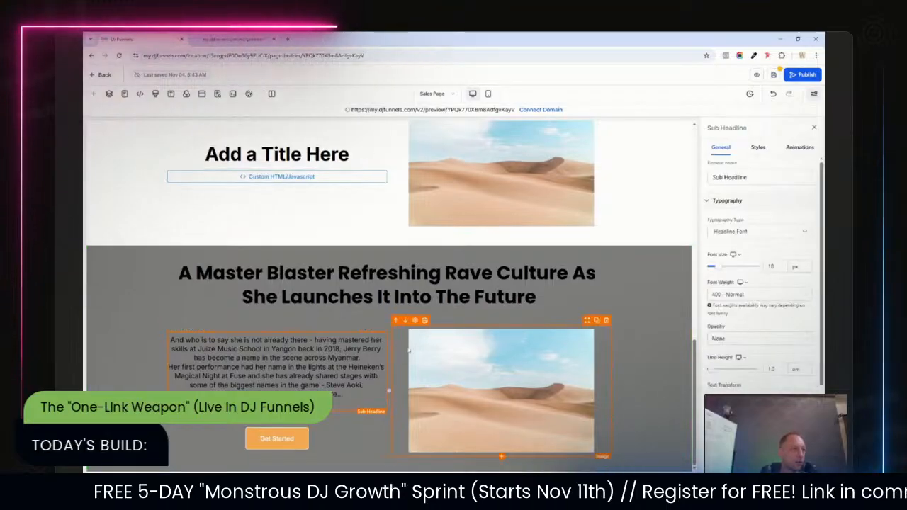
left_click(662, 288)
left_click(810, 306)
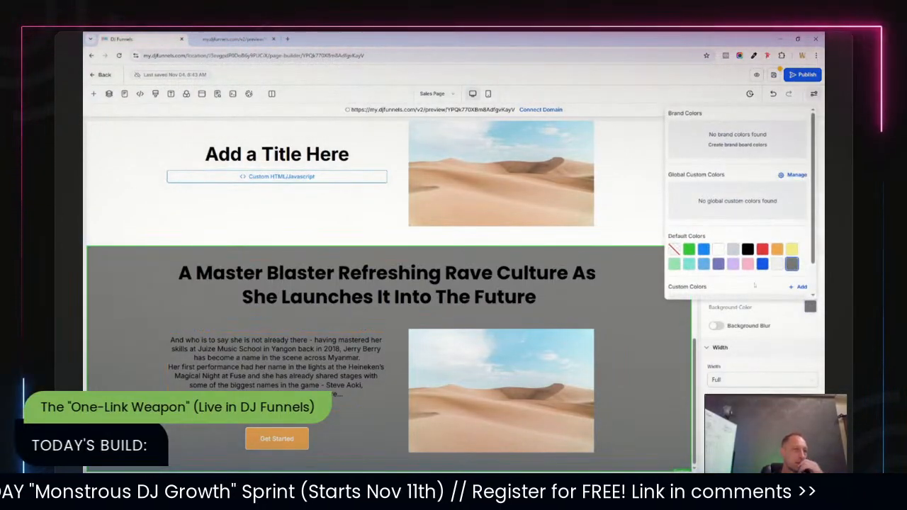
left_click(748, 264)
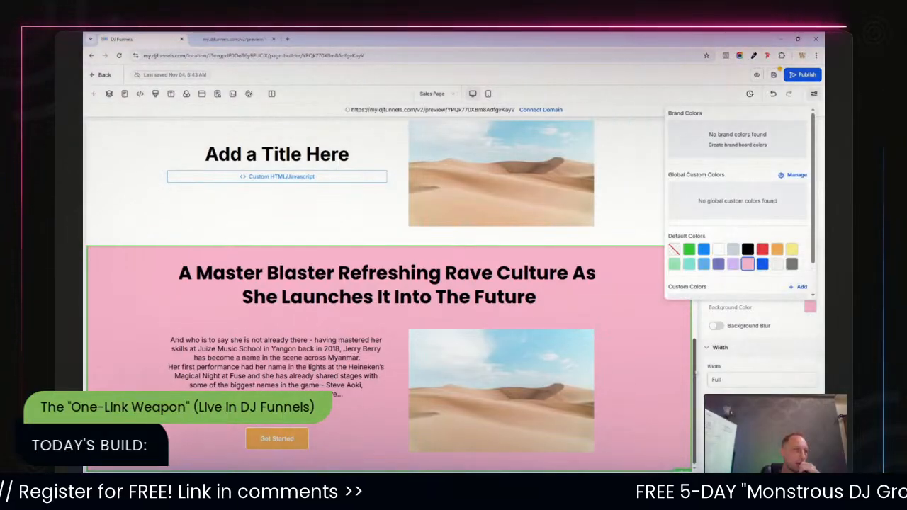
Turn on a linear gradient for that pink section background and move its start stop to 17%.
left_click(716, 289)
left_click(766, 405)
left_click(700, 360)
left_click(661, 428)
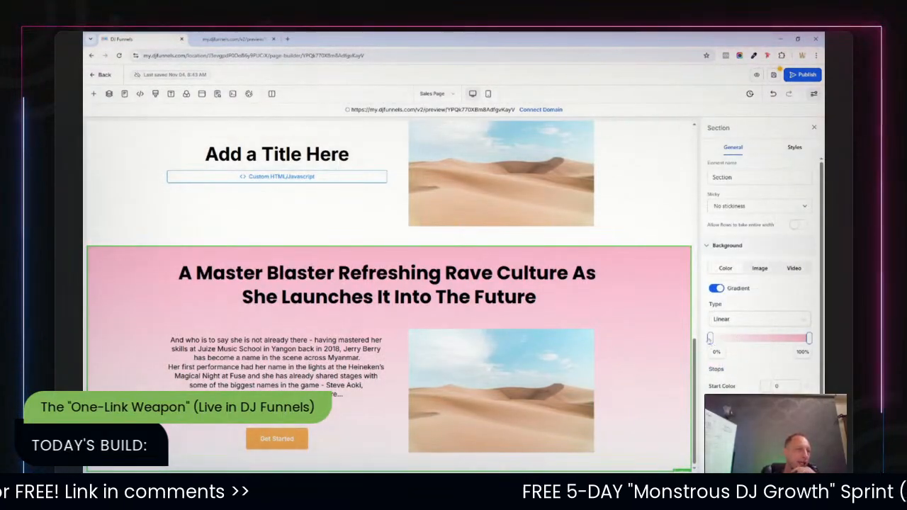
left_click_drag(719, 339, 728, 339)
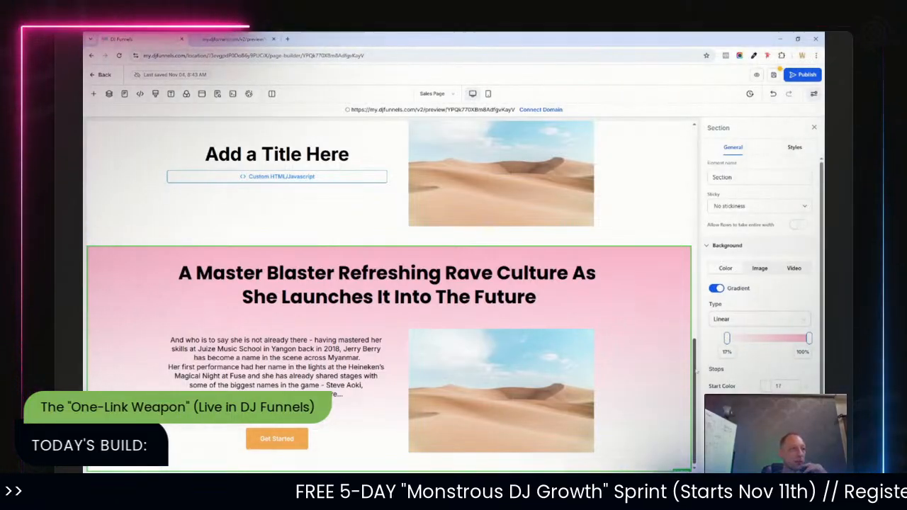
Switch the title-and-image section's background to a linear gradient with a black start color.
scroll(703, 327, "up", 2)
scroll(704, 327, "up", 10)
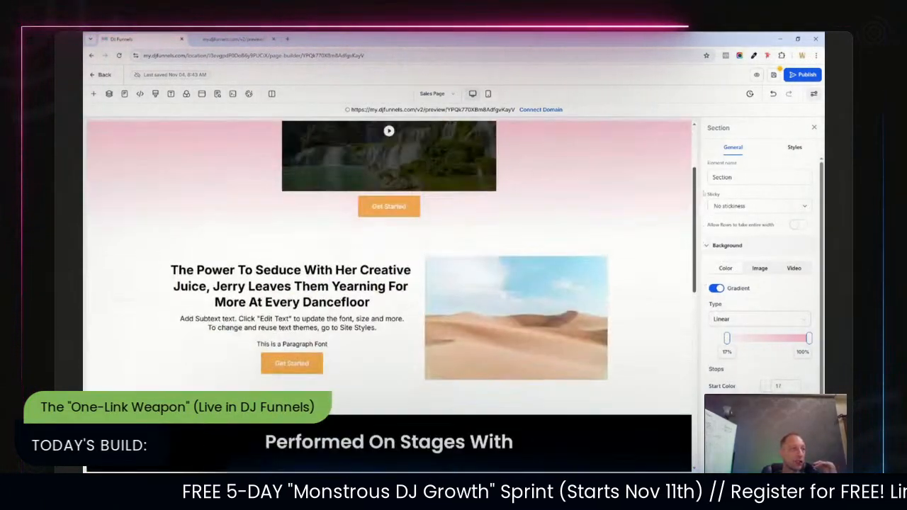
scroll(704, 328, "down", 10)
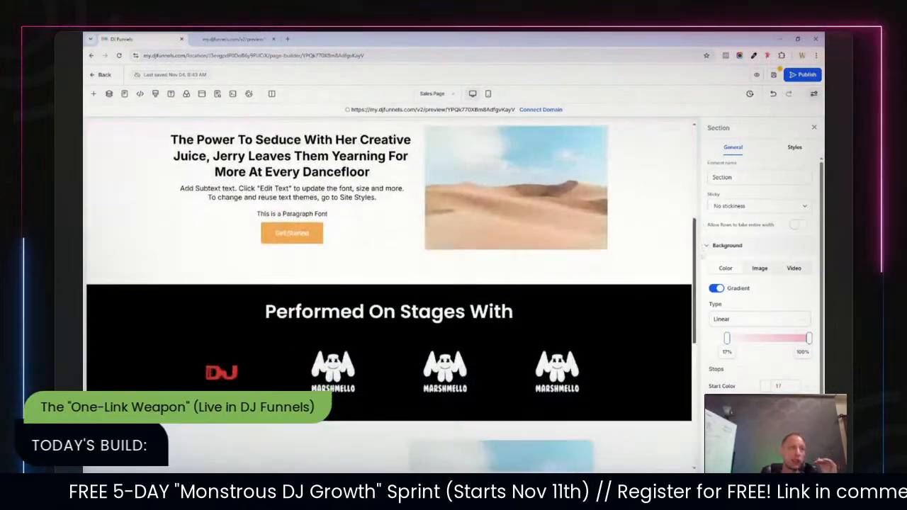
scroll(699, 182, "up", 8)
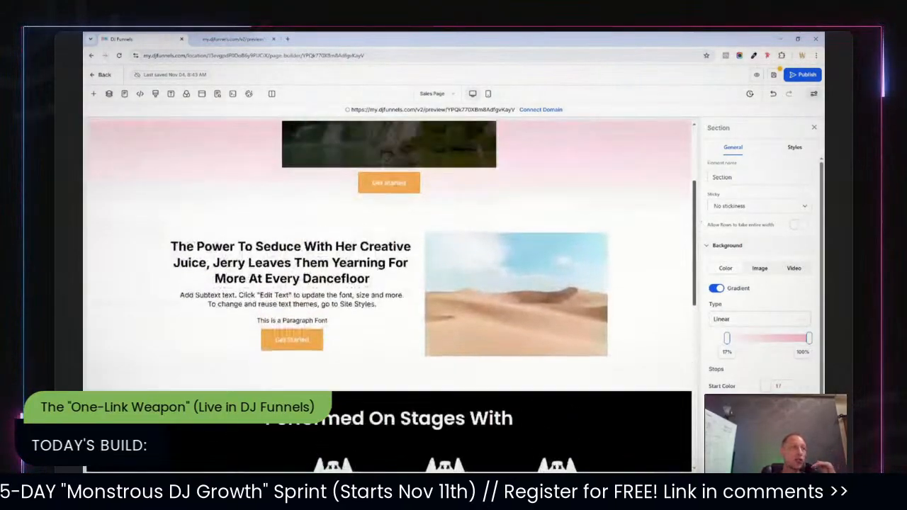
scroll(699, 183, "up", 2)
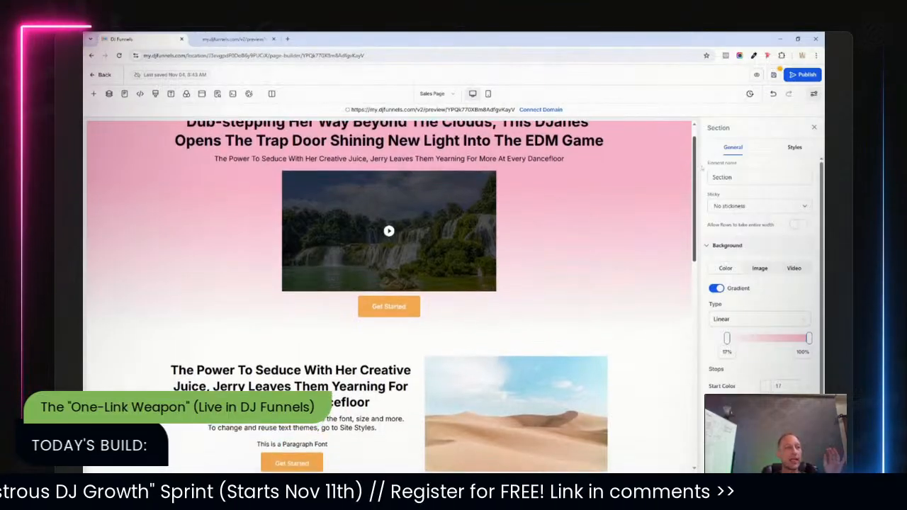
scroll(699, 183, "down", 4)
scroll(645, 238, "down", 7)
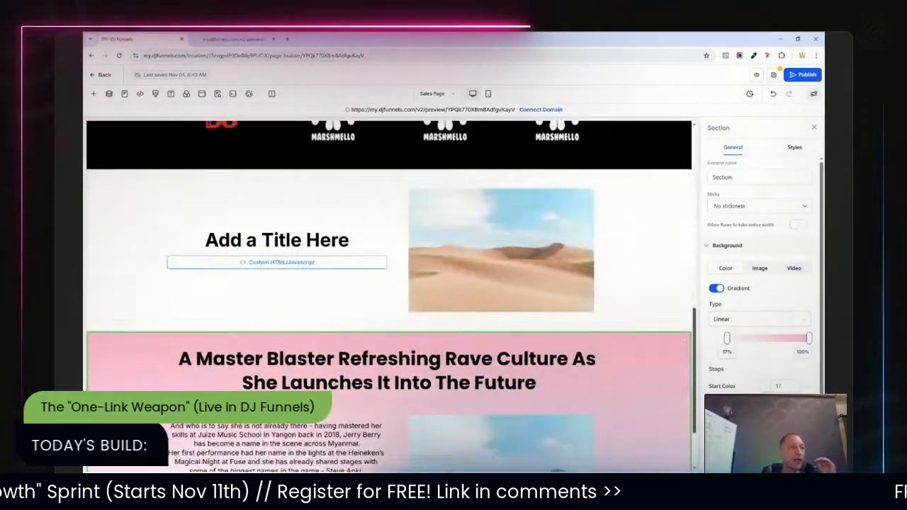
left_click(645, 237)
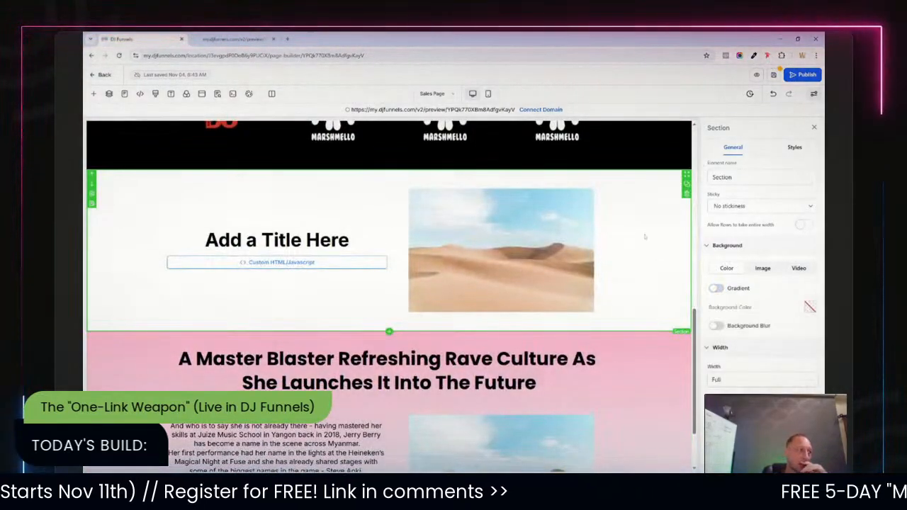
left_click(717, 289)
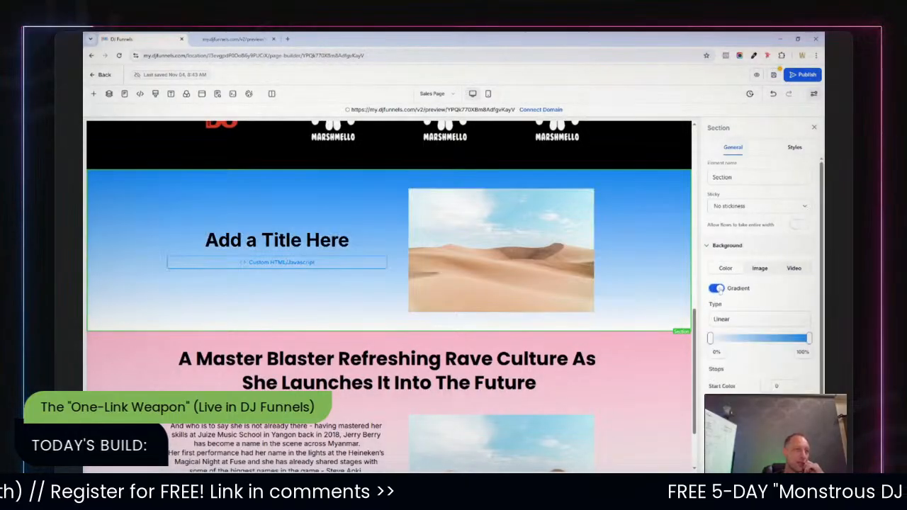
left_click(766, 387)
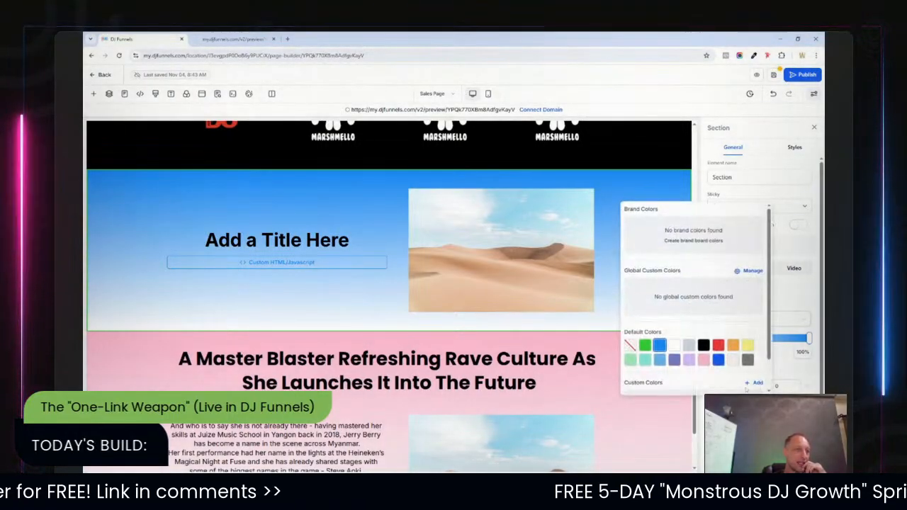
left_click(703, 346)
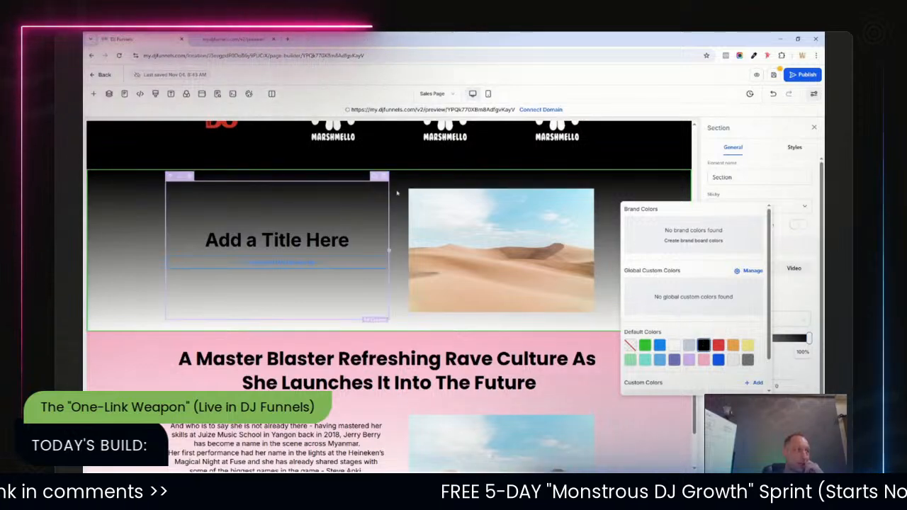
left_click(636, 173)
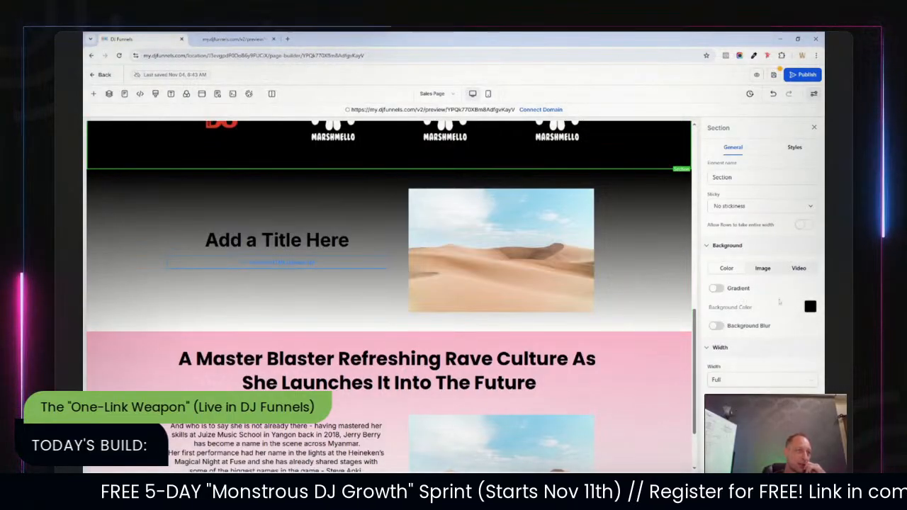
Re-enable the title-and-image section gradient and set its start color to pink.
left_click(717, 288)
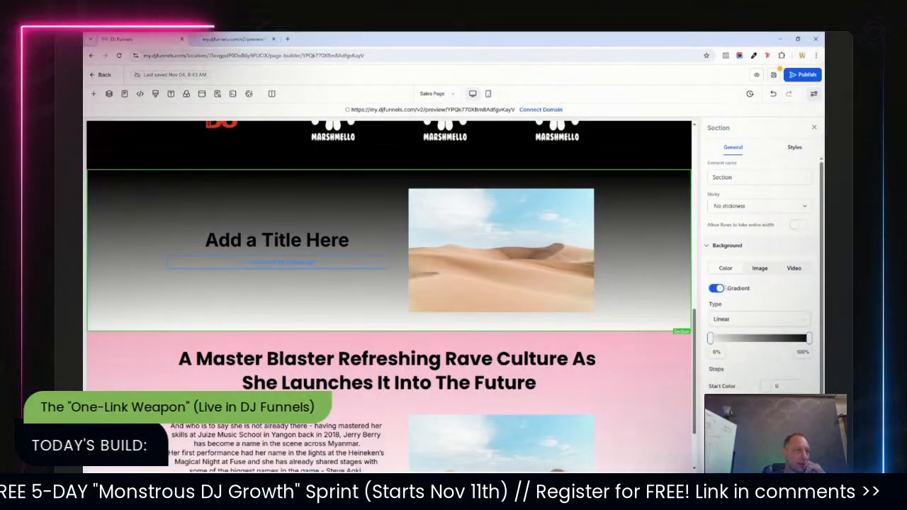
left_click(767, 386)
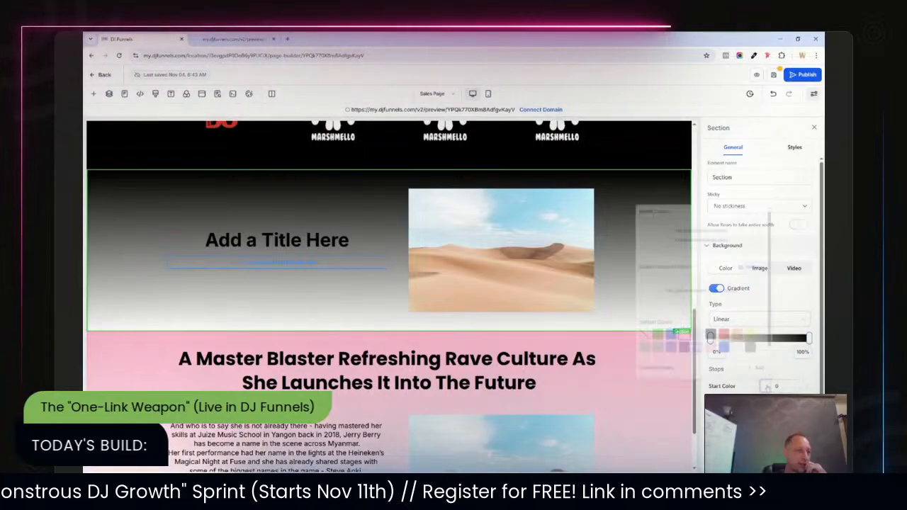
left_click(703, 344)
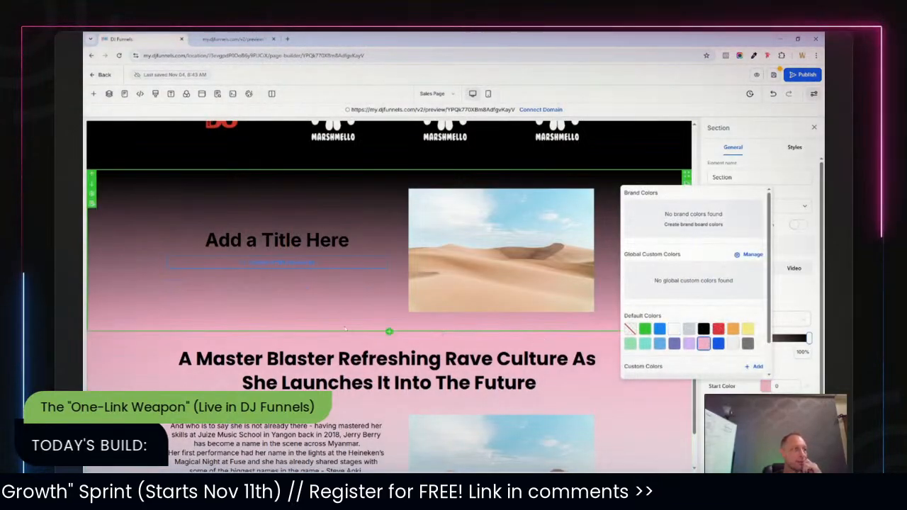
left_click(138, 363)
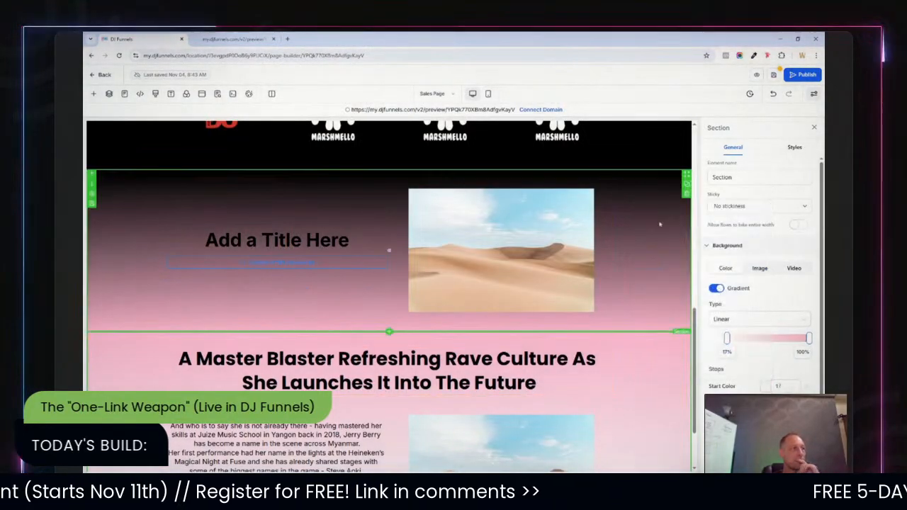
Set the "Add a Title Here" headline's text color to white.
left_click(379, 244)
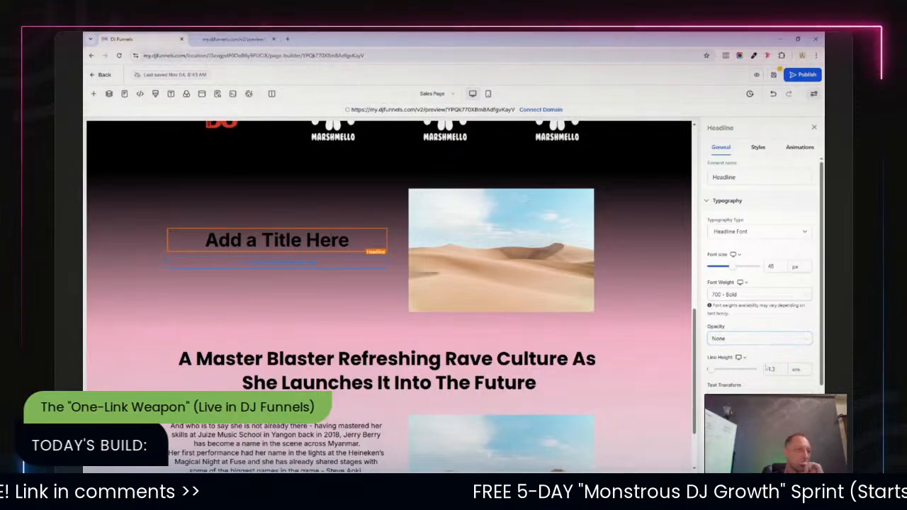
scroll(758, 338, "down", 2)
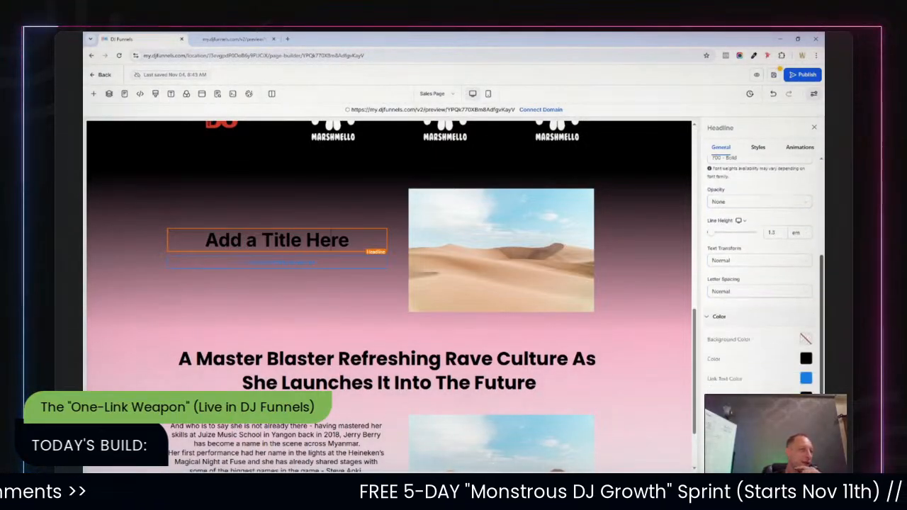
left_click(807, 359)
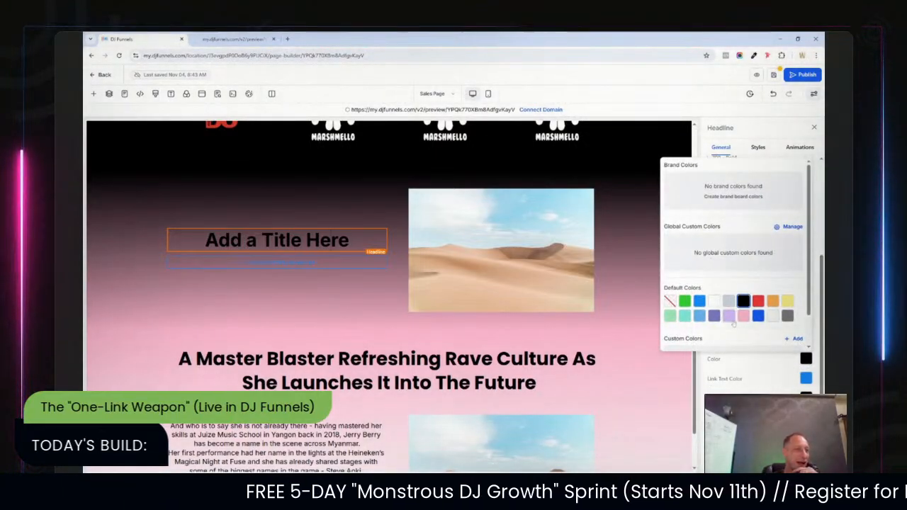
left_click(714, 300)
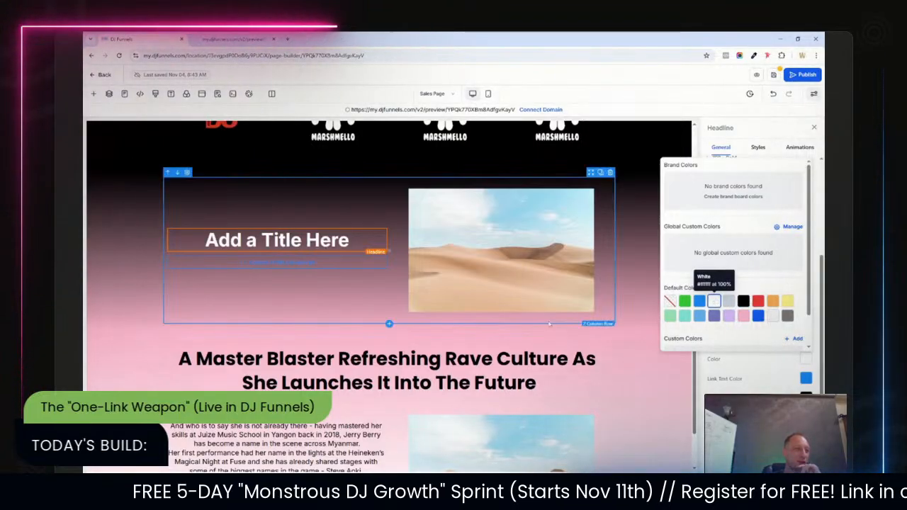
left_click(629, 276)
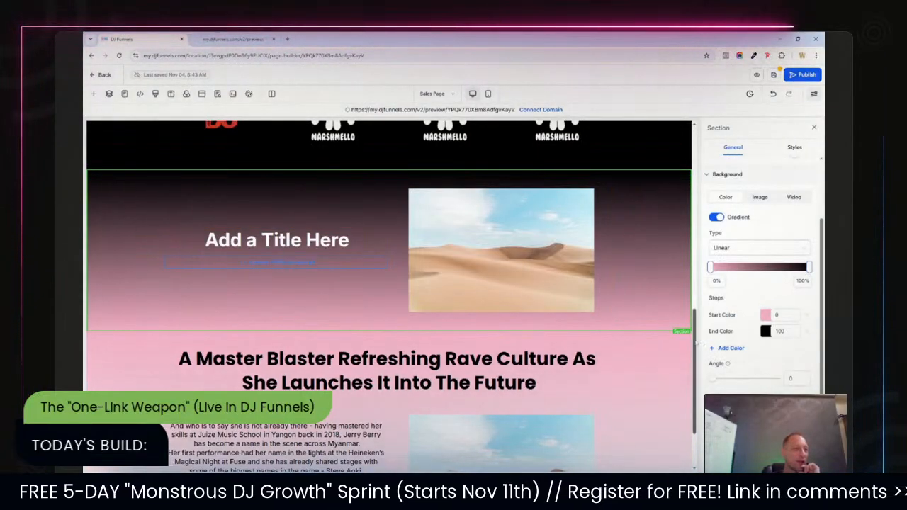
Review the updated page sections from the top down to the logo row.
scroll(628, 276, "up", 3)
scroll(390, 284, "up", 4)
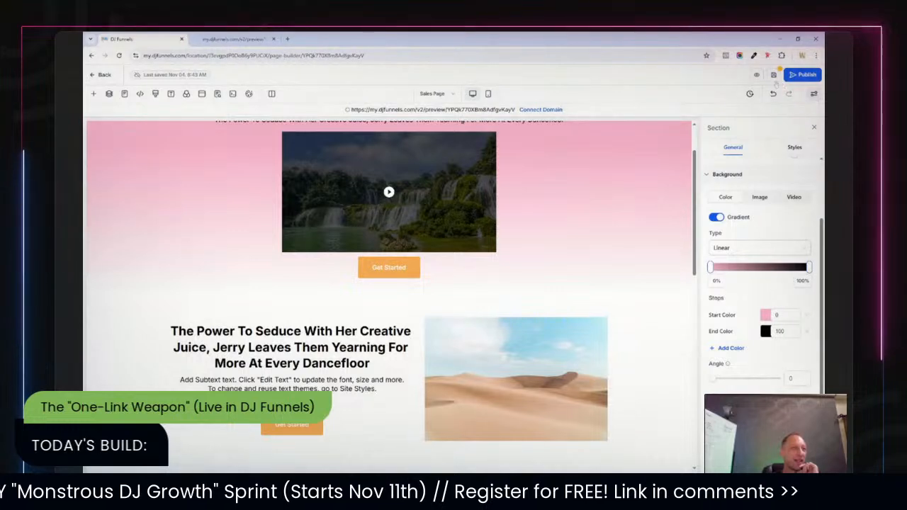
scroll(694, 190, "up", 1)
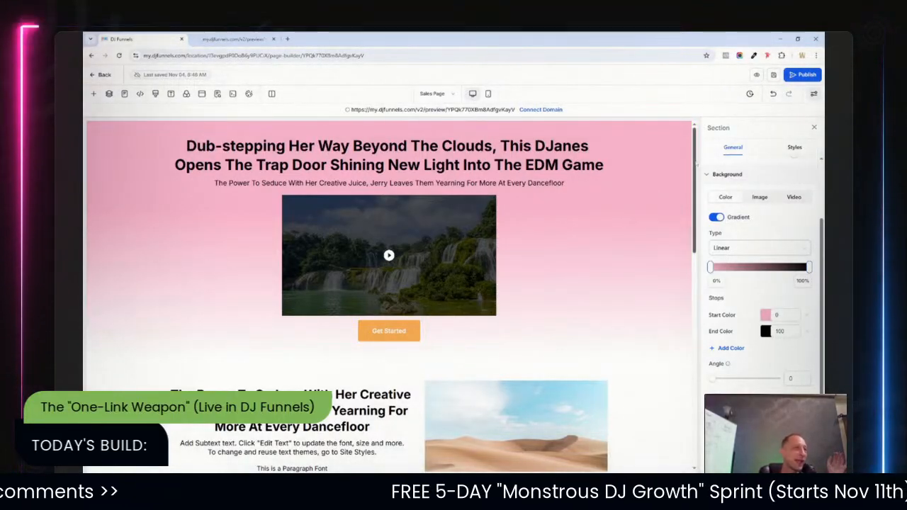
scroll(682, 305, "down", 8)
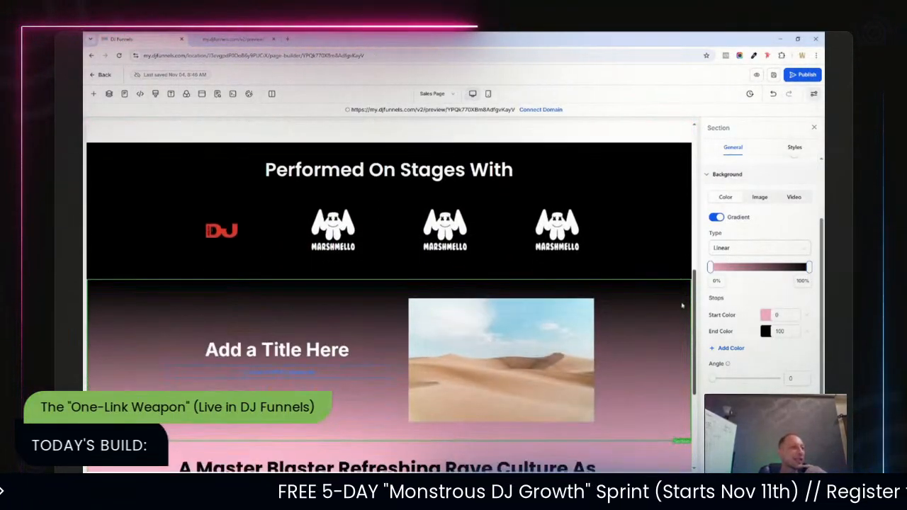
Select the logo row and the sections below it to inspect their background settings.
scroll(683, 312, "down", 1)
left_click(642, 204)
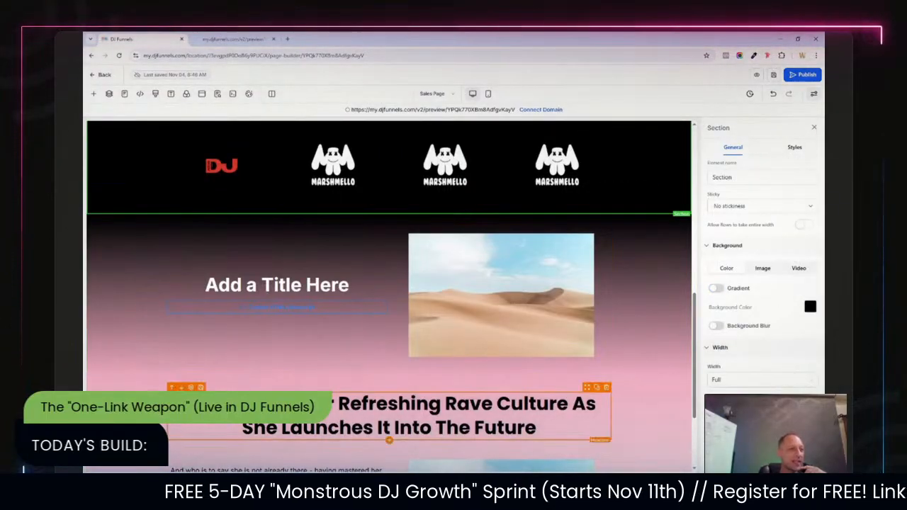
left_click(658, 404)
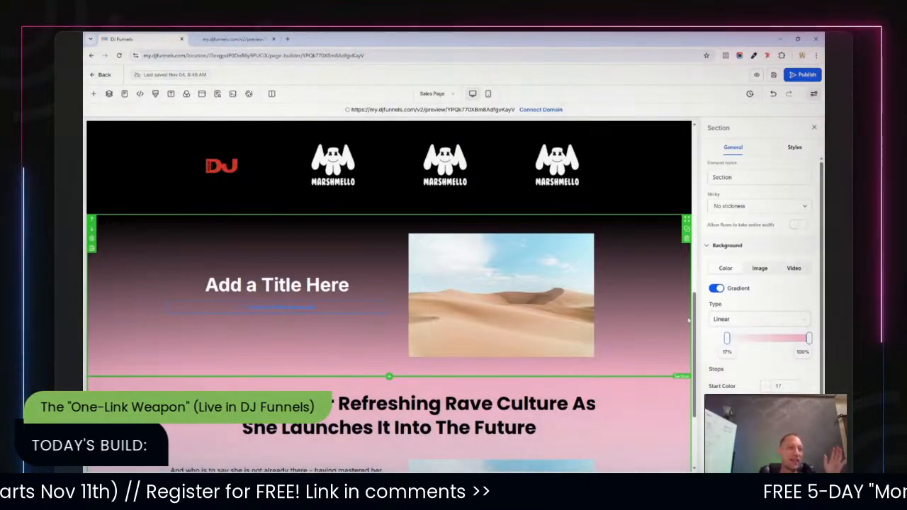
mouse_move(696, 317)
left_mouse_down()
mouse_move(695, 331)
mouse_move(686, 309)
left_mouse_up()
scroll(686, 309, "up", 3)
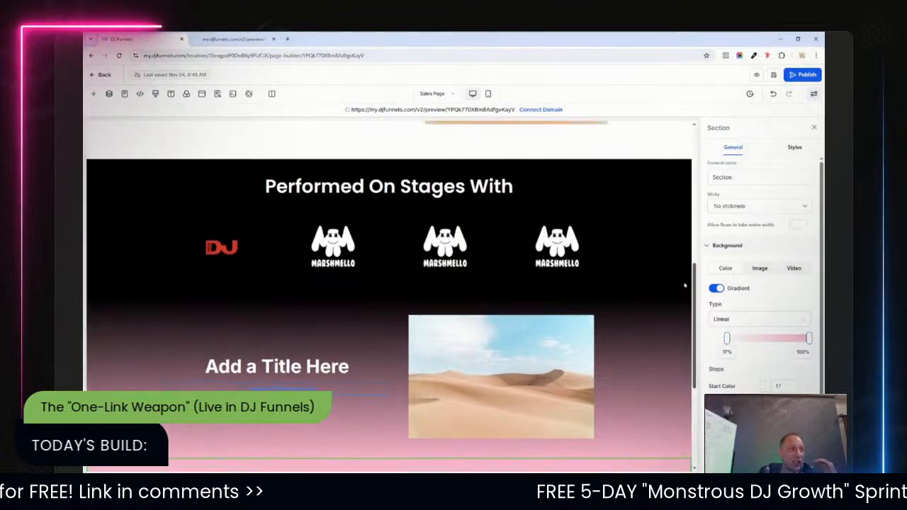
scroll(685, 263, "up", 1)
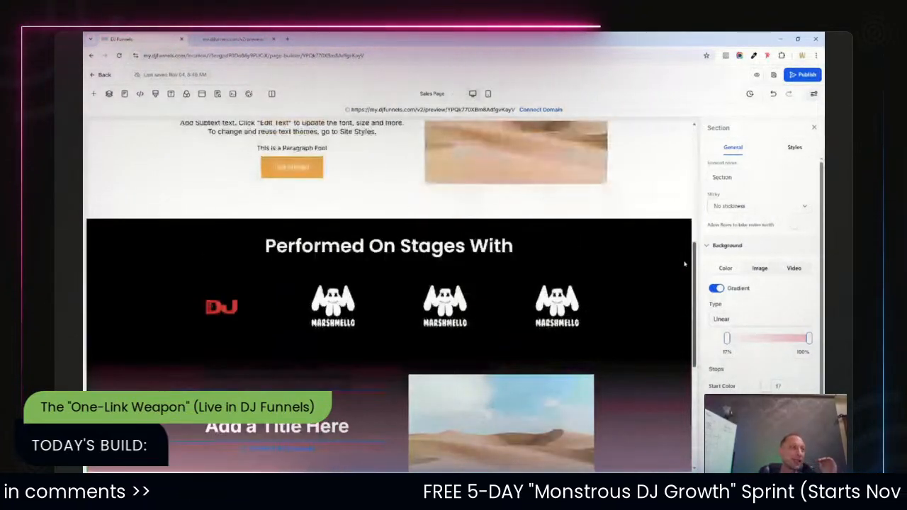
scroll(687, 320, "down", 4)
scroll(687, 321, "down", 4)
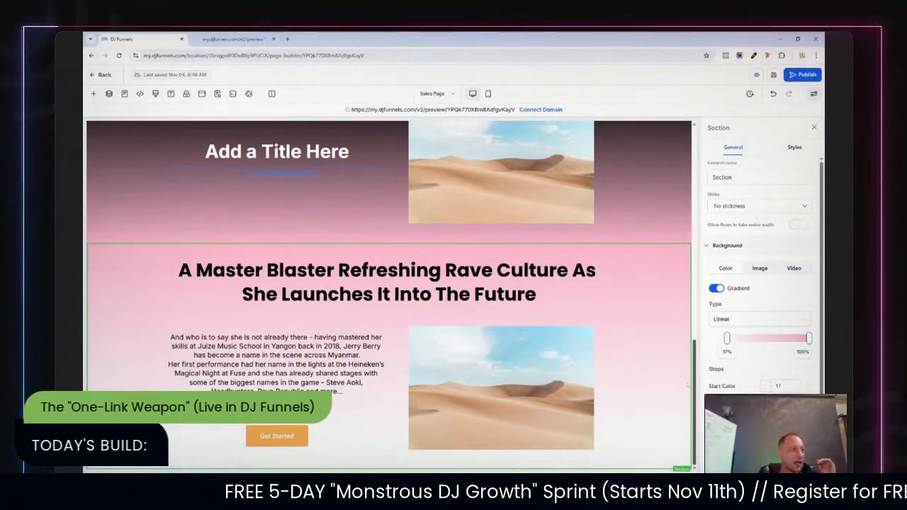
left_click_drag(687, 385, 702, 357)
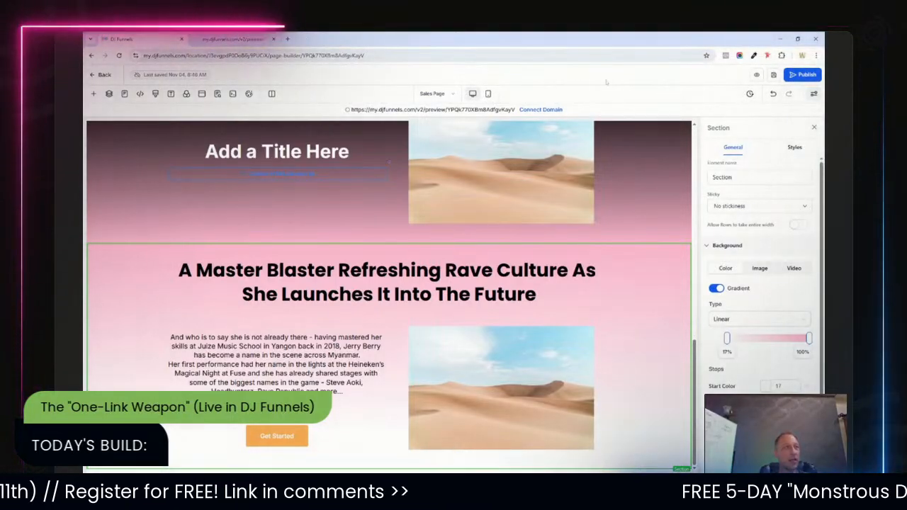
Preview the page in a new tab and scroll through its sections before returning to the editor.
left_click(757, 75)
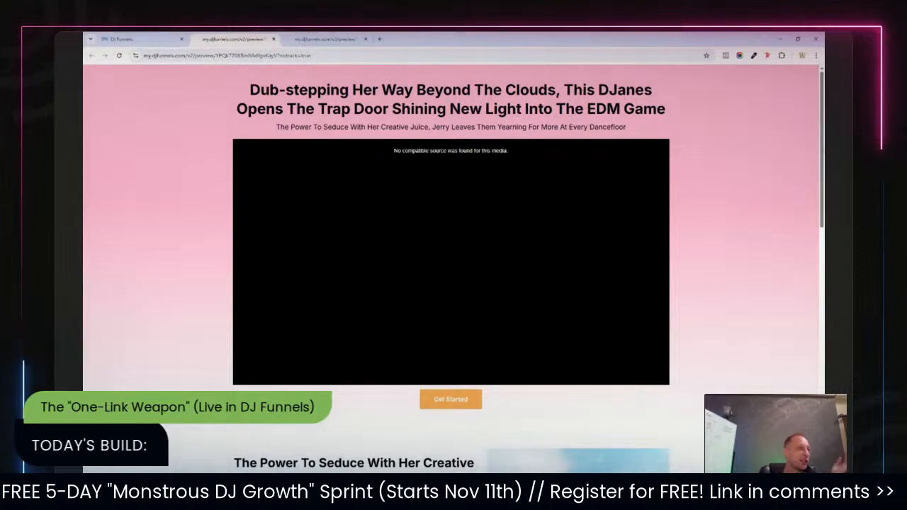
scroll(806, 218, "down", 5)
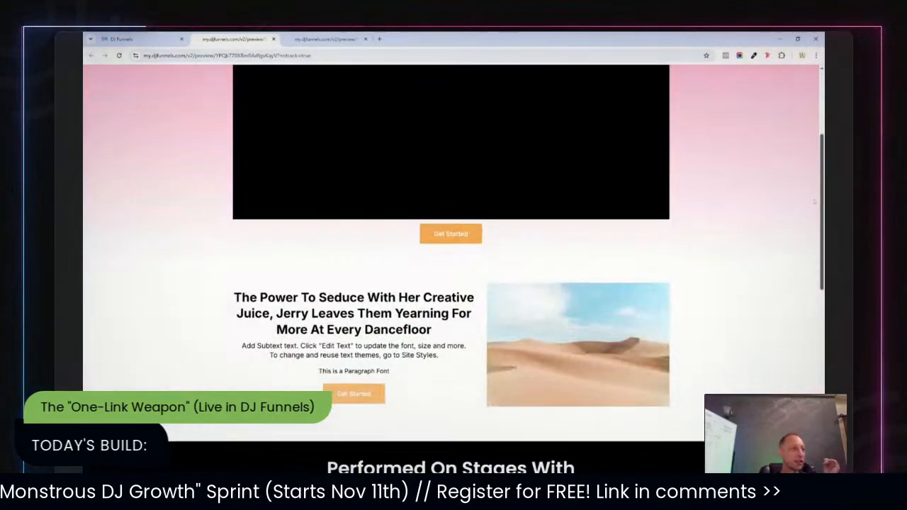
scroll(807, 218, "down", 3)
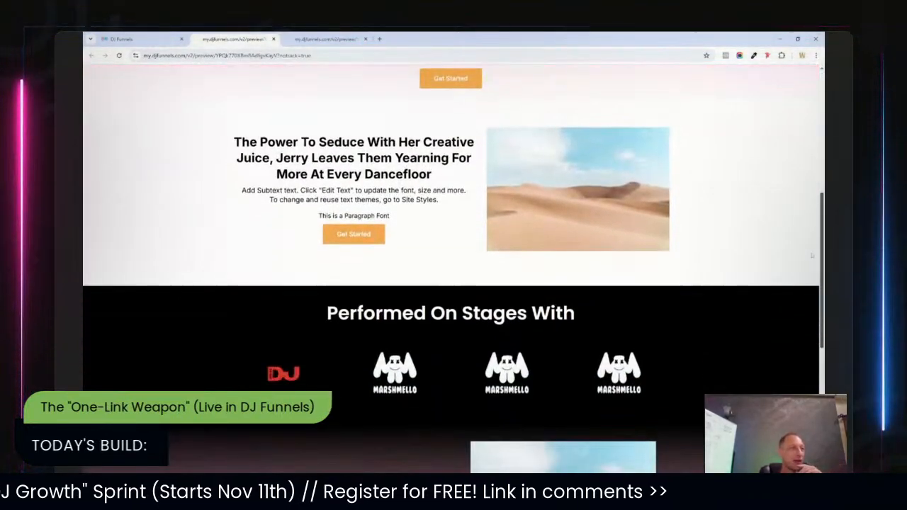
scroll(811, 256, "down", 3)
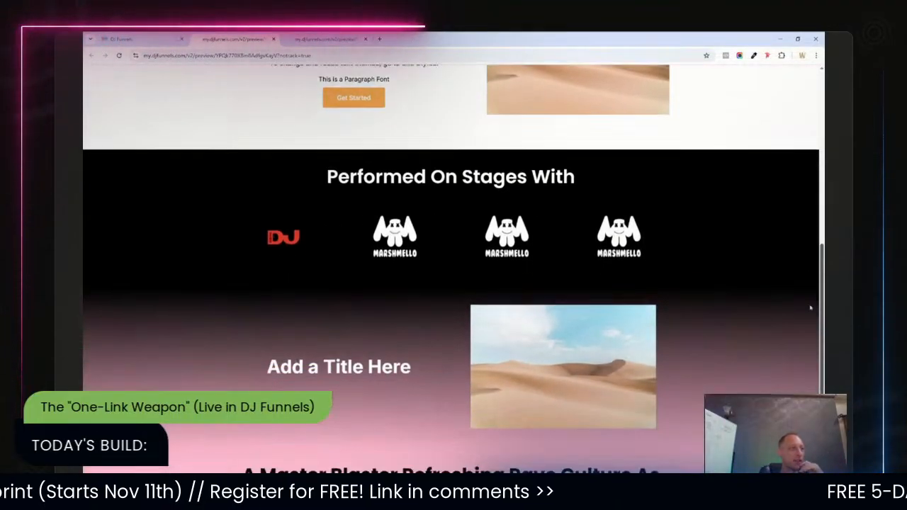
scroll(810, 231, "up", 4)
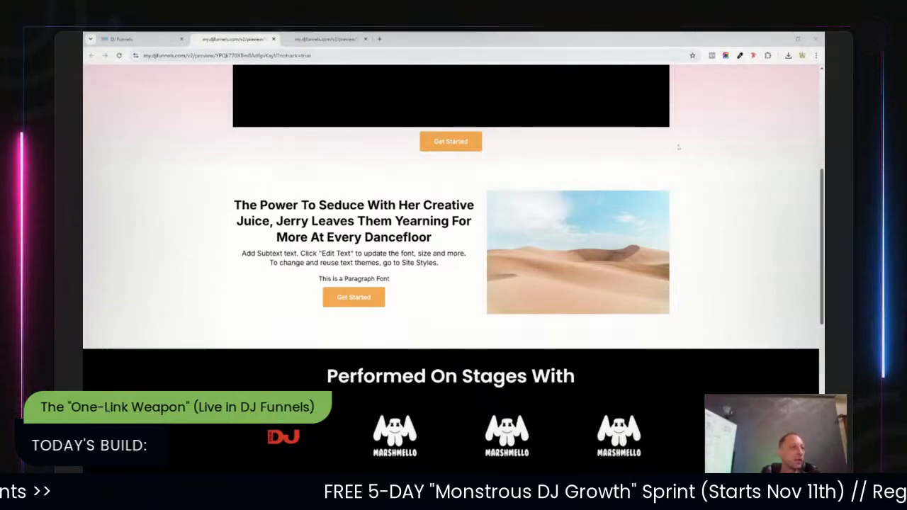
scroll(807, 185, "down", 3)
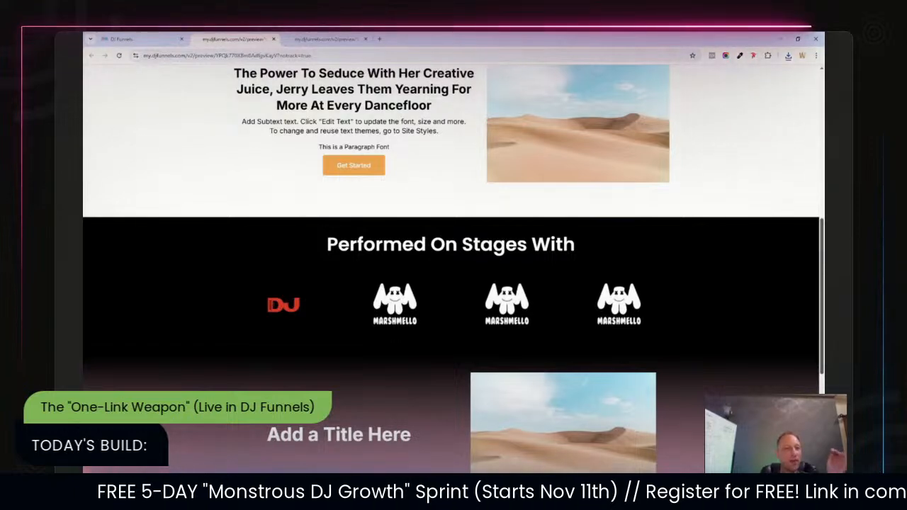
scroll(453, 265, "up", 1)
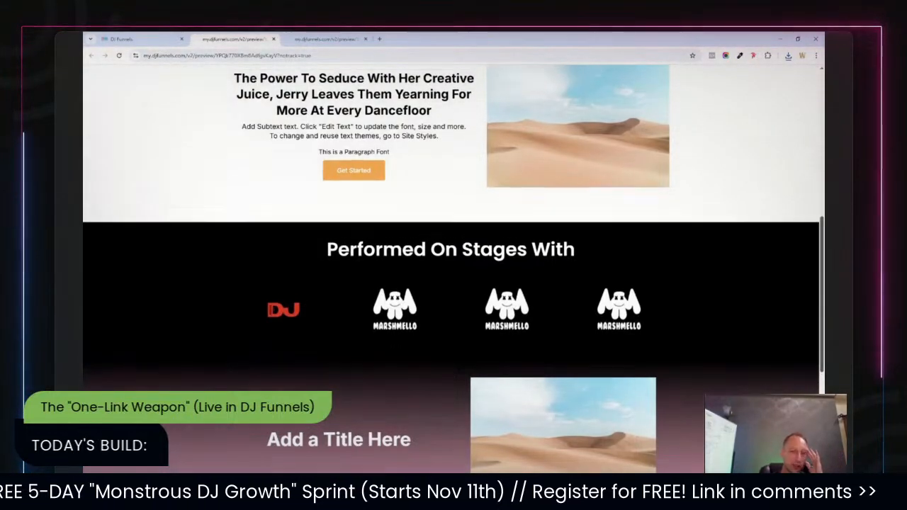
scroll(815, 220, "up", 5)
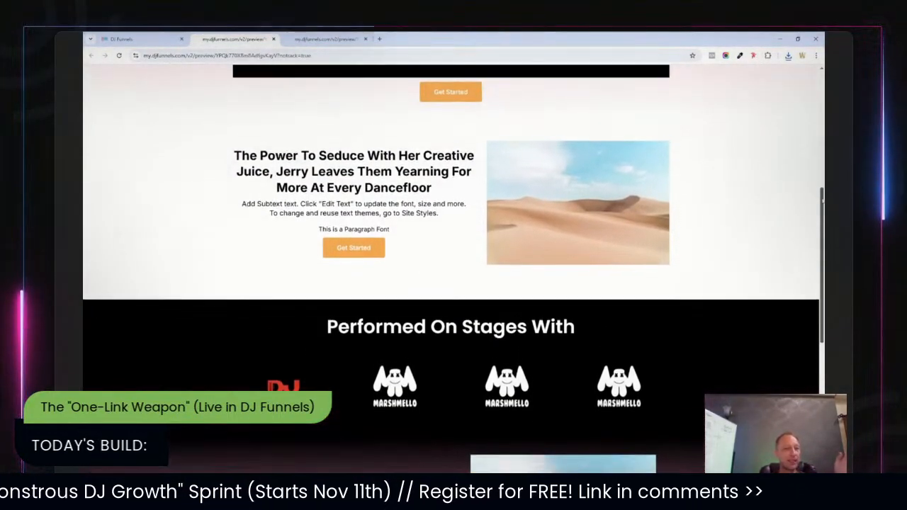
scroll(815, 220, "down", 4)
scroll(815, 219, "down", 3)
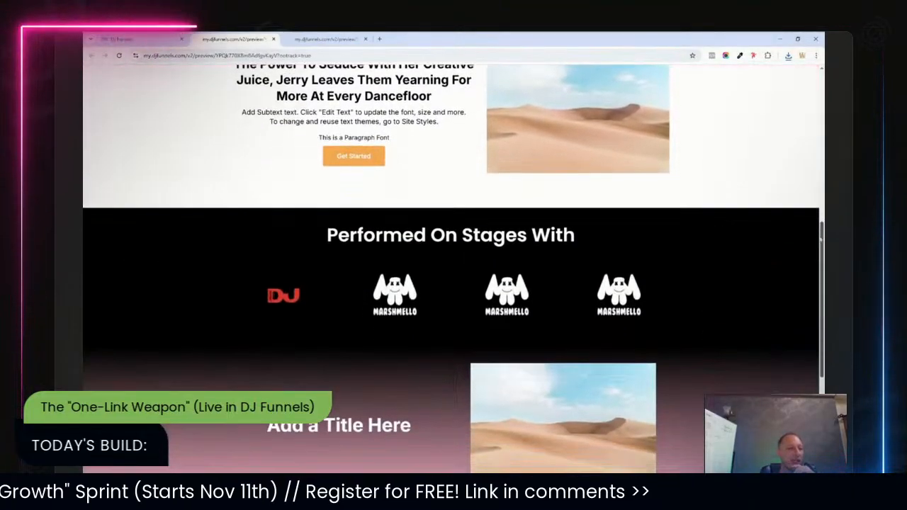
scroll(454, 269, "down", 2)
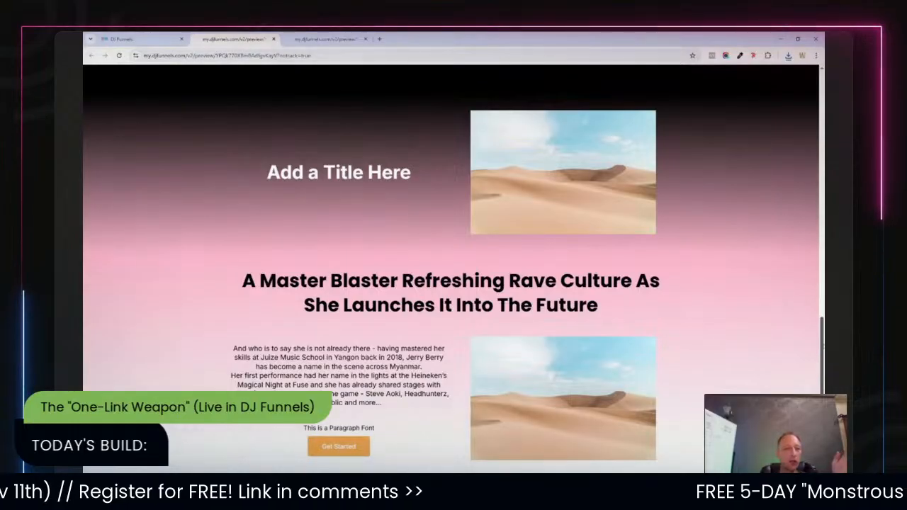
scroll(811, 203, "up", 5)
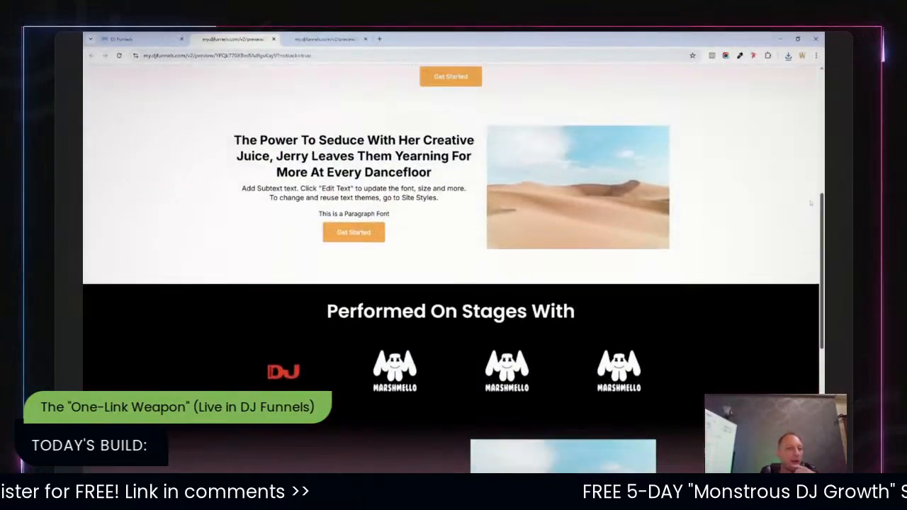
scroll(810, 203, "up", 3)
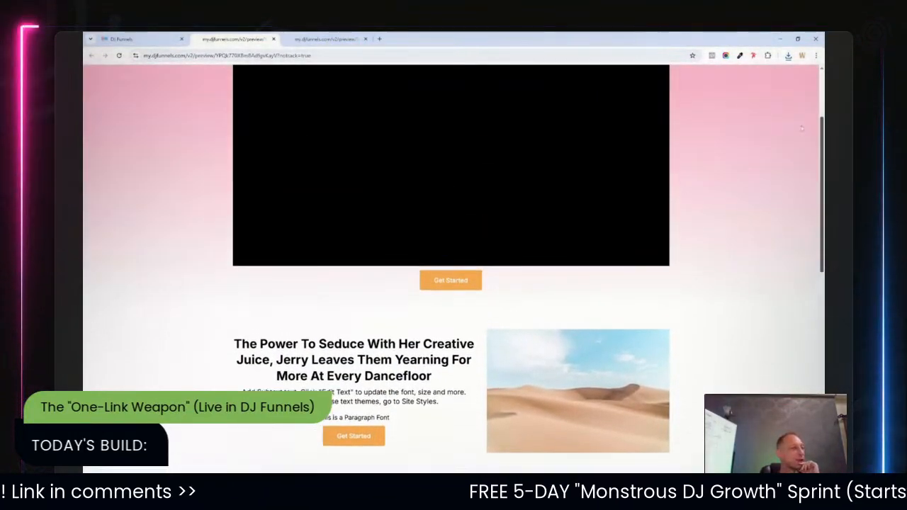
scroll(801, 128, "up", 2)
left_click(129, 40)
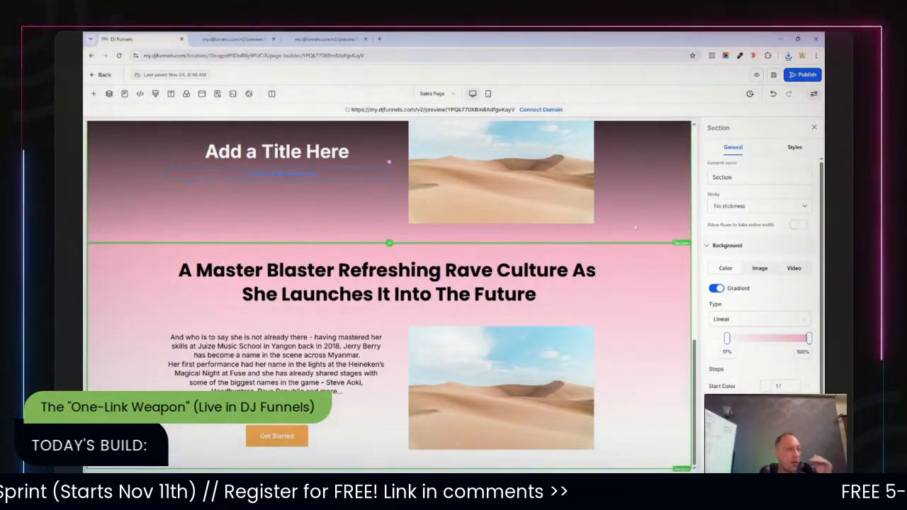
Replace the image in the "A Master Blaster" section with the uploaded DJ performance photo IMG_2244.jpg.
scroll(679, 419, "up", 3)
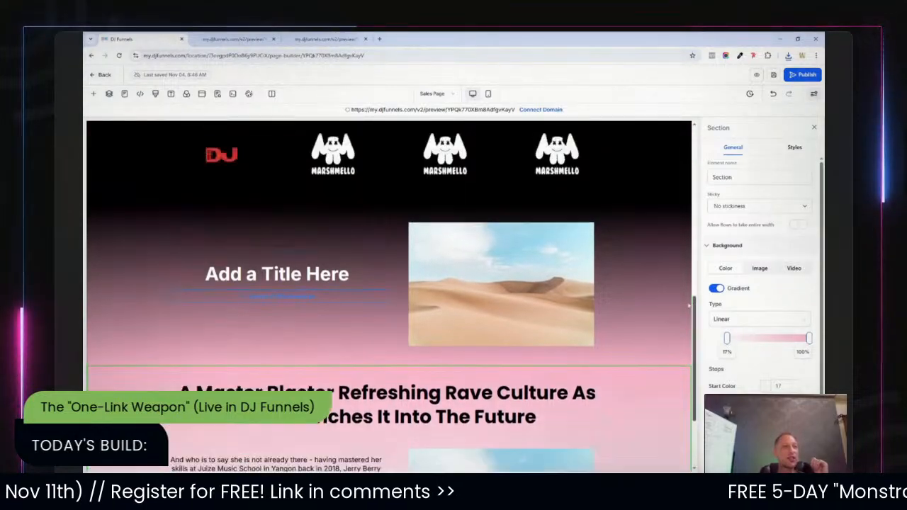
scroll(679, 420, "down", 3)
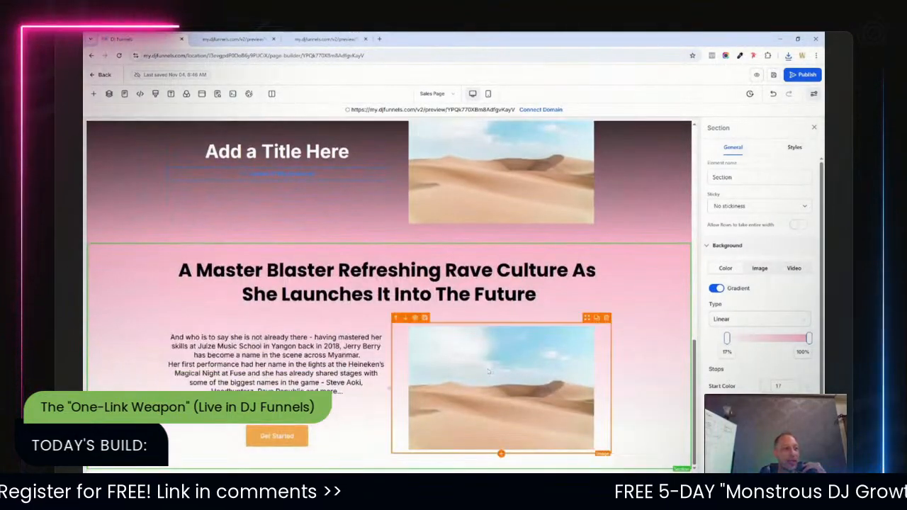
left_click(574, 418)
left_click(806, 286)
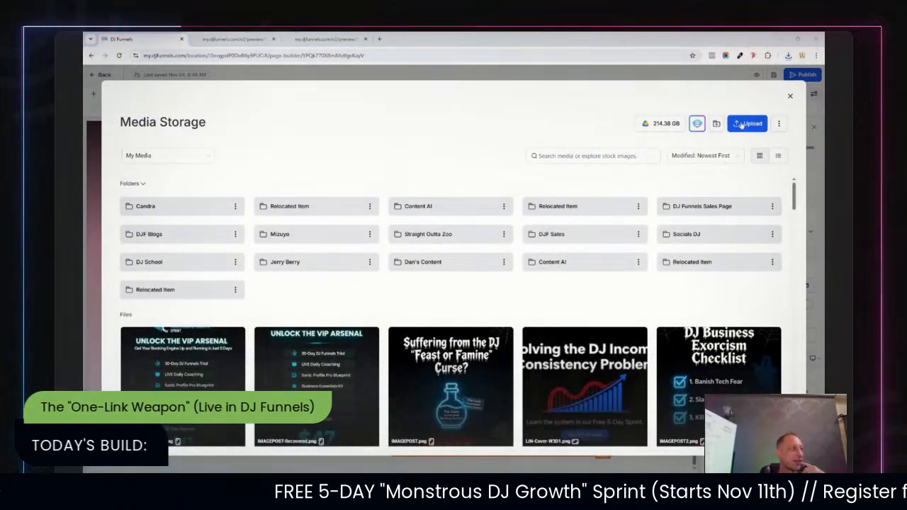
left_click(605, 350)
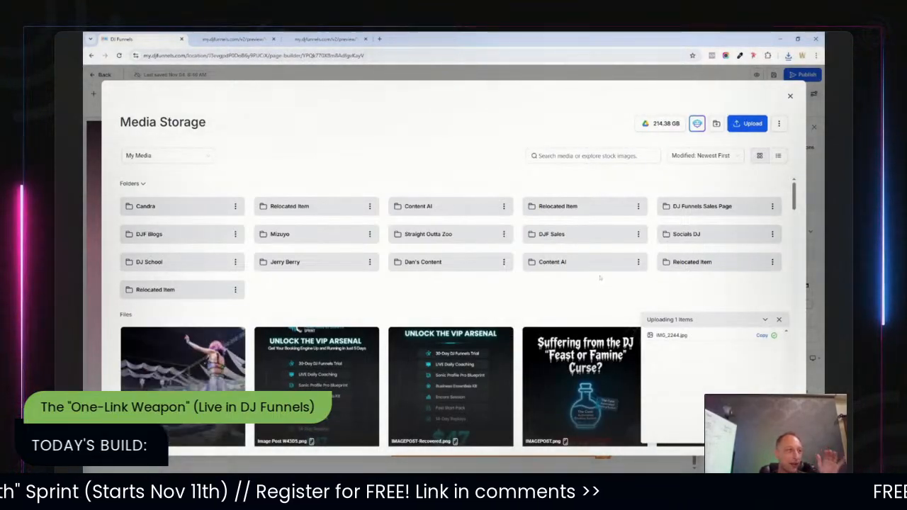
left_click(195, 371)
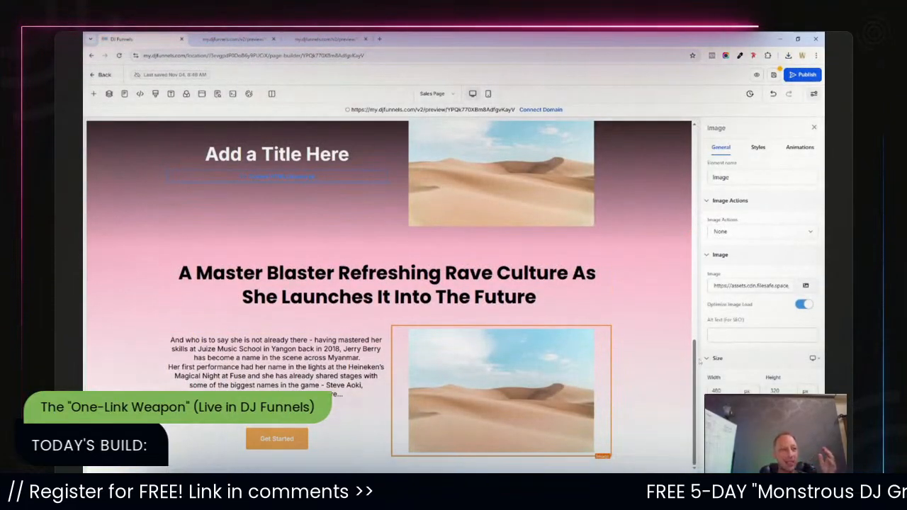
Set the title-and-image section's gradient start color to white.
left_click(114, 301)
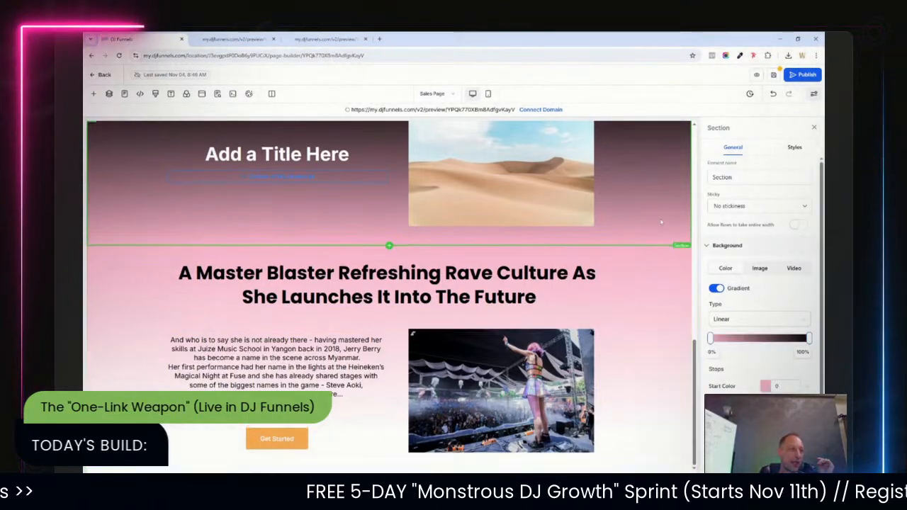
left_click(765, 386)
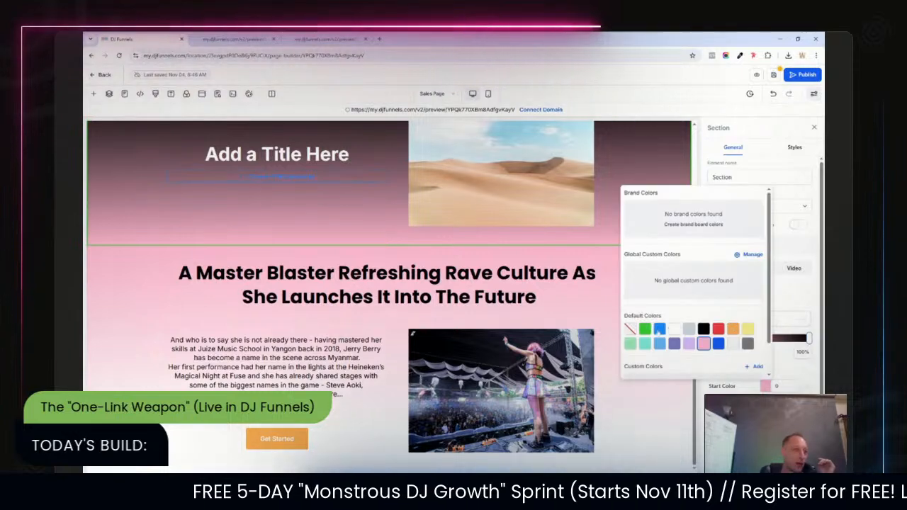
left_click(674, 329)
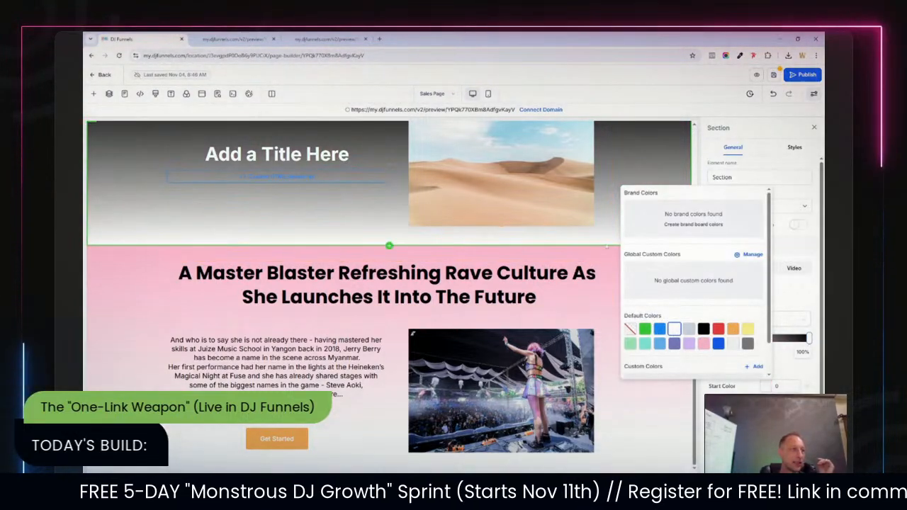
left_click(672, 287)
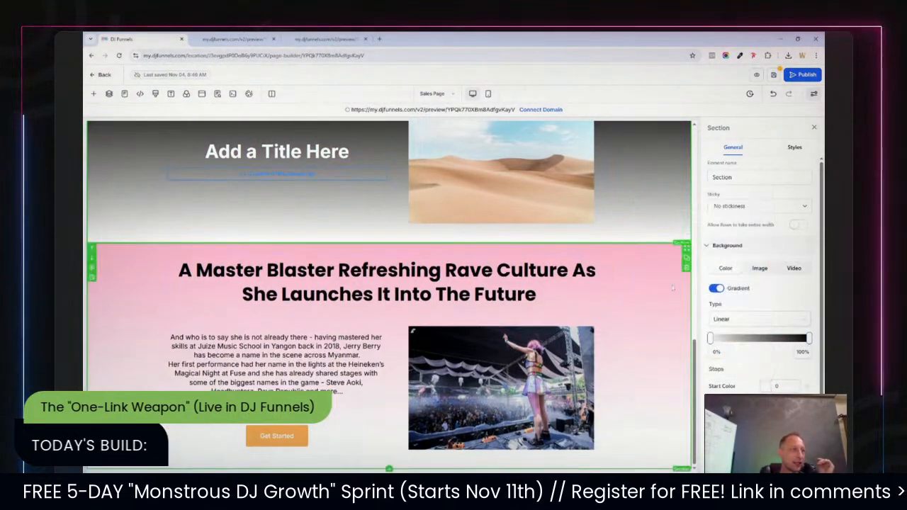
left_click(636, 257)
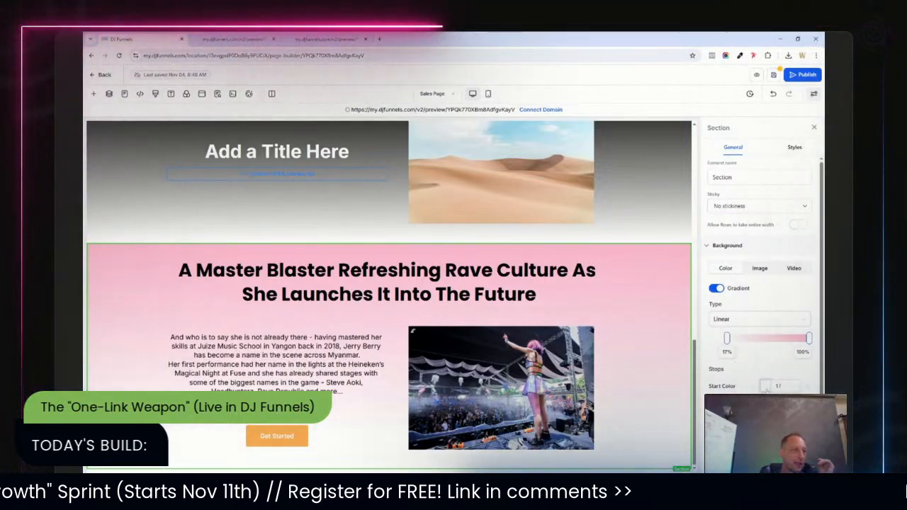
left_click(766, 386)
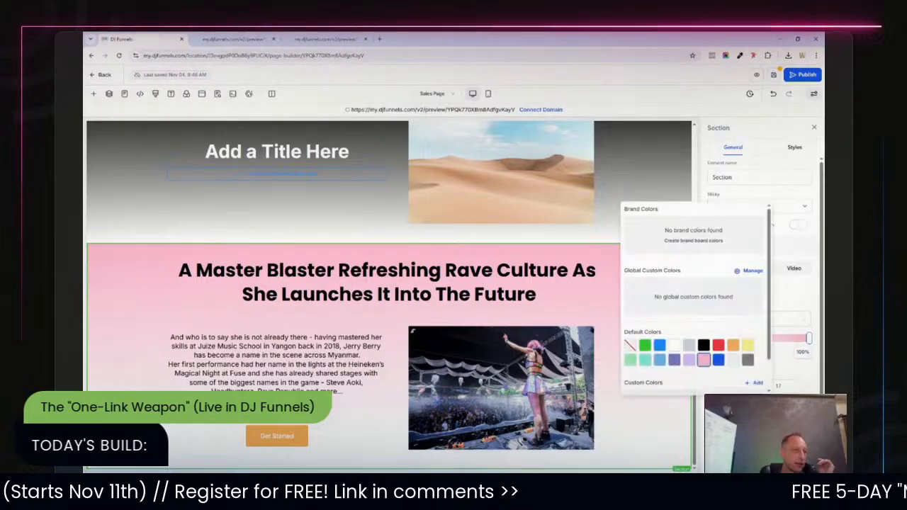
left_click(674, 346)
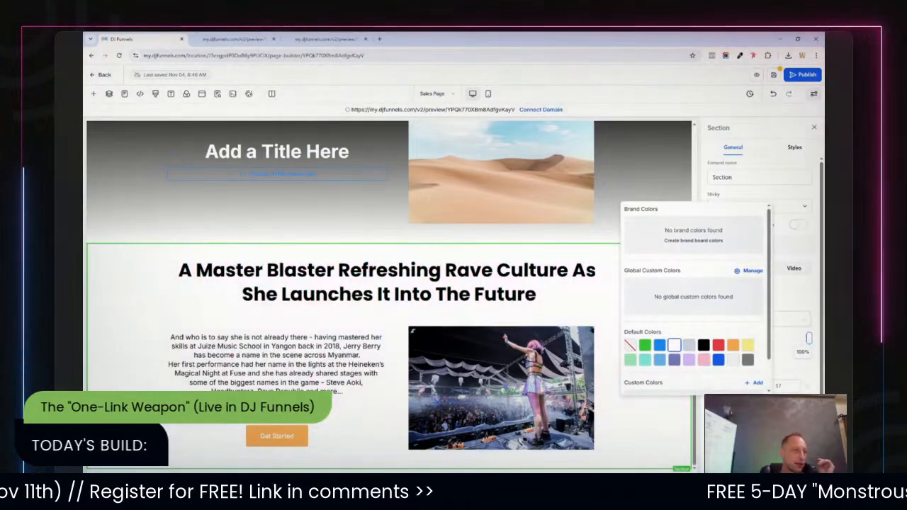
left_click(787, 366)
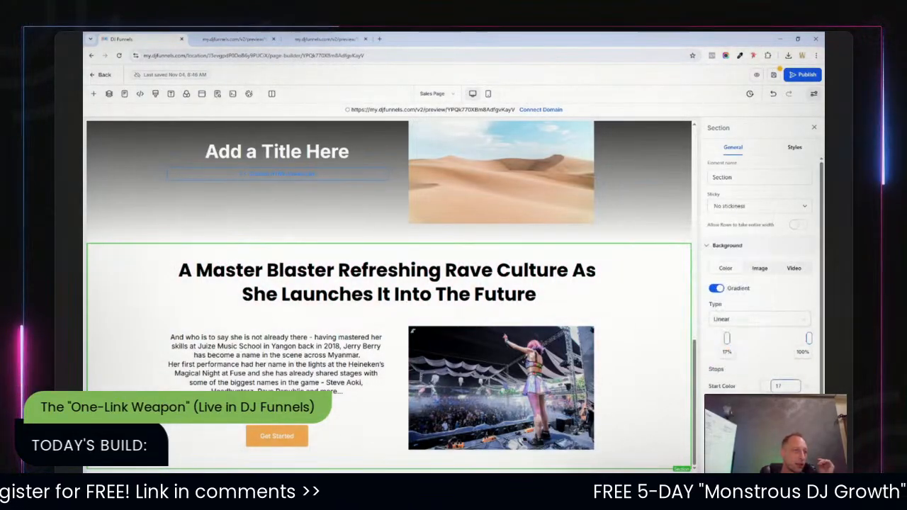
left_click(767, 387)
left_click(704, 344)
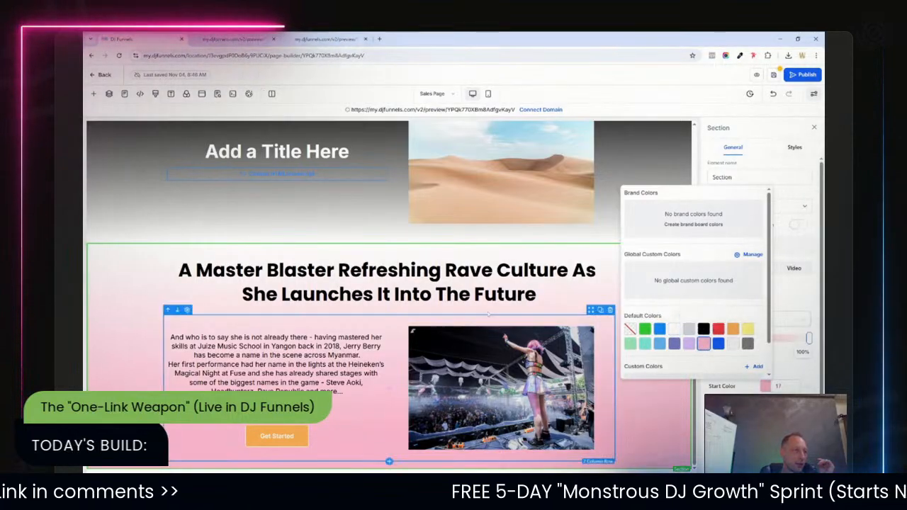
left_click(535, 295)
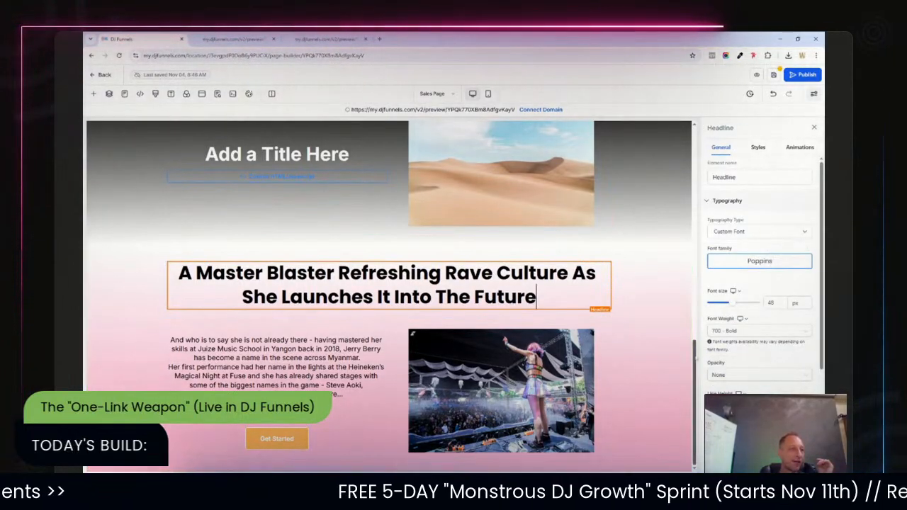
scroll(388, 294, "up", 5)
scroll(389, 295, "up", 2)
scroll(388, 294, "down", 6)
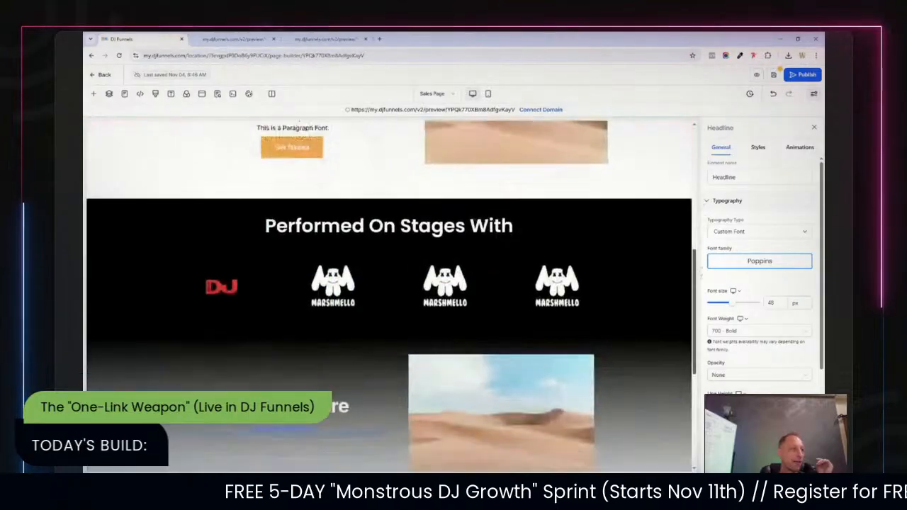
Select part of the paragraph text beside the DJ photo in the "A Master Blaster" section.
scroll(389, 294, "up", 1)
scroll(388, 294, "up", 1)
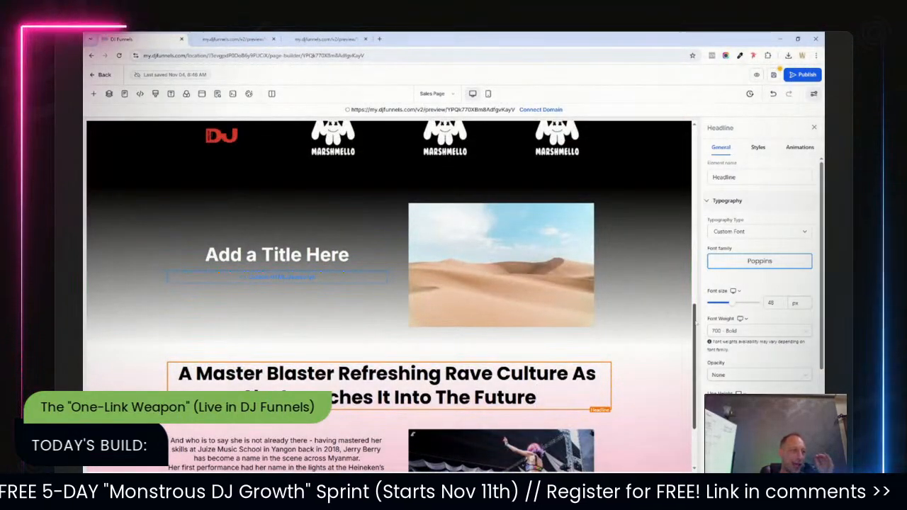
scroll(388, 295, "down", 5)
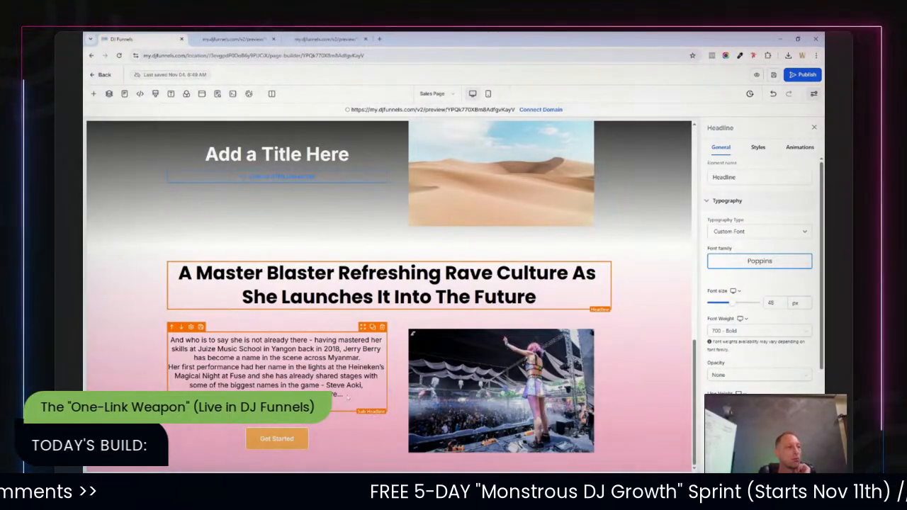
left_click(344, 394)
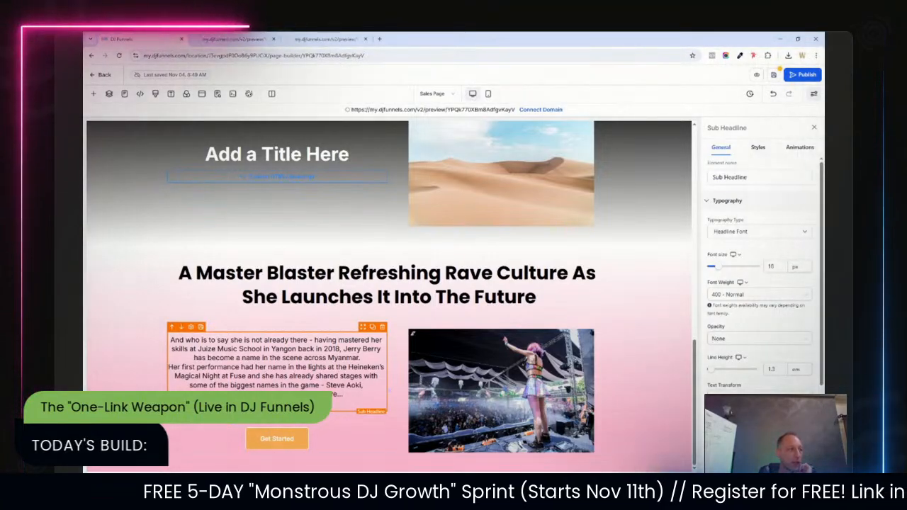
left_click_drag(174, 376, 352, 385)
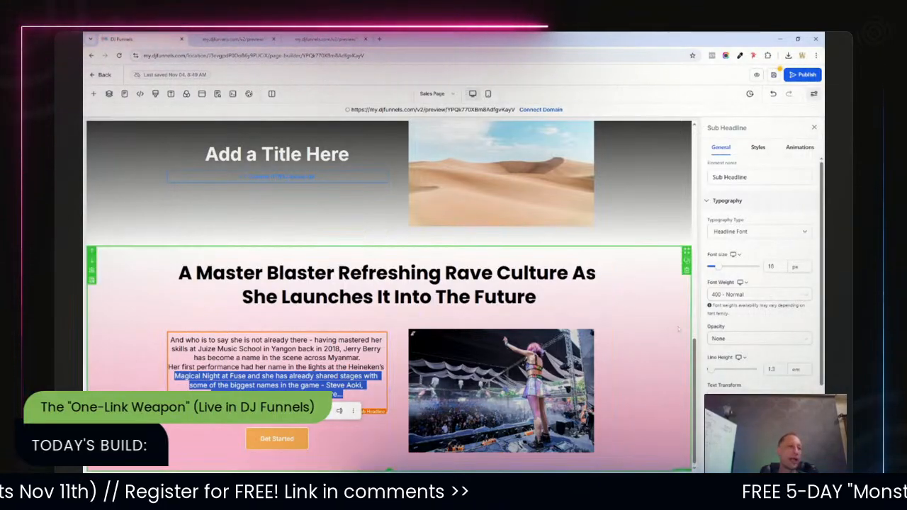
Open the "A Master Blaster" section's gradient background settings and save the page.
left_click(658, 395)
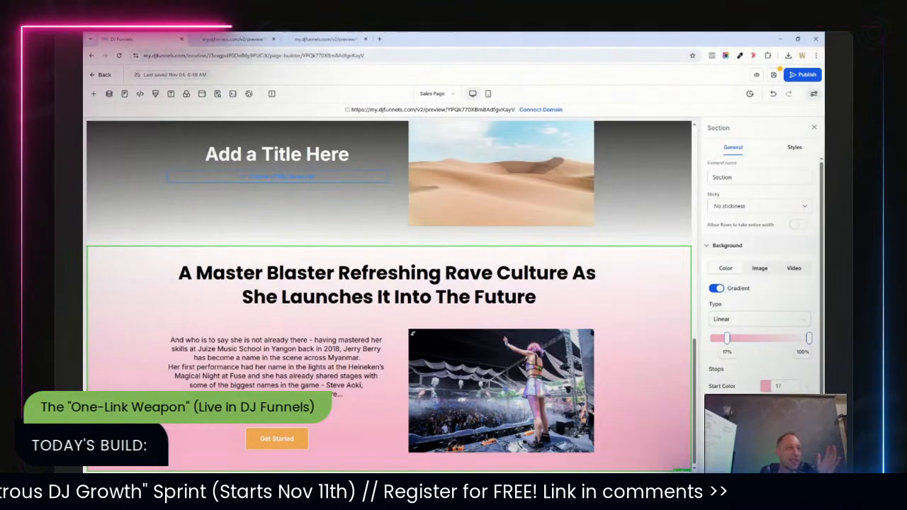
left_click(774, 76)
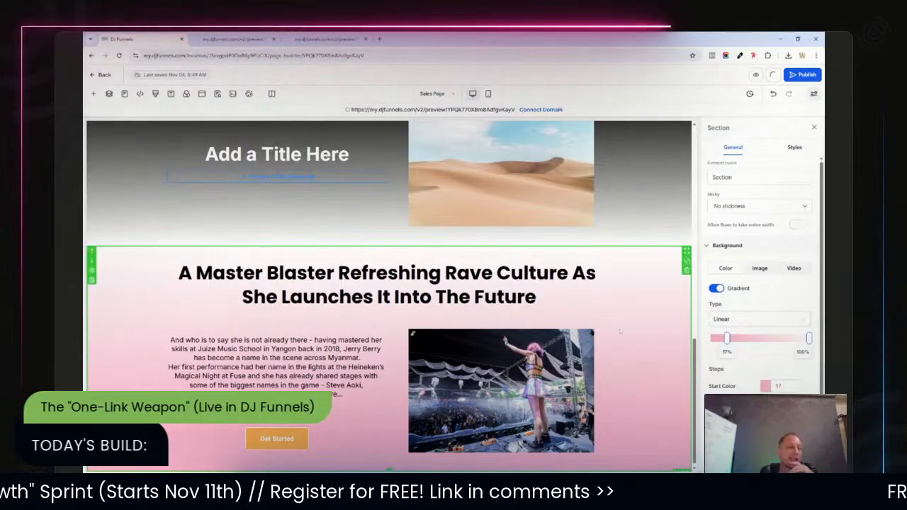